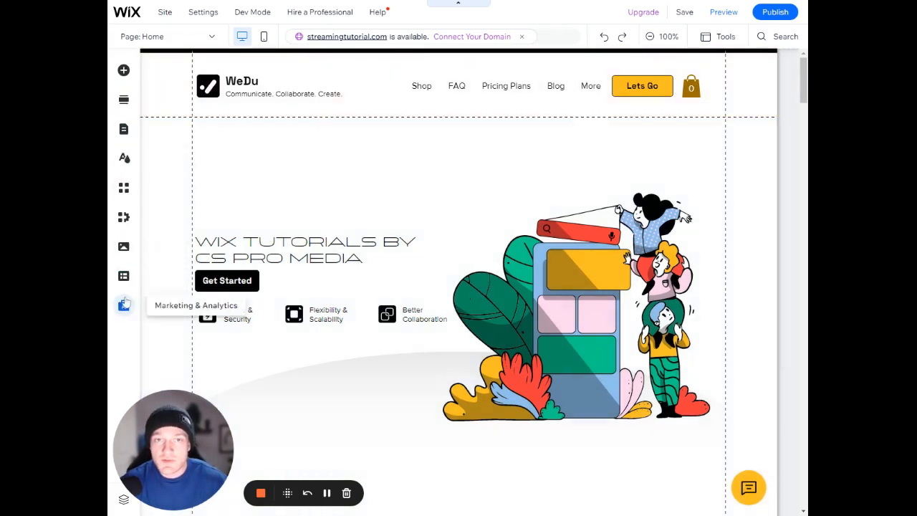
Browse the categories of elements that can be added to the page, including images, boxes and galleries
left_click(123, 72)
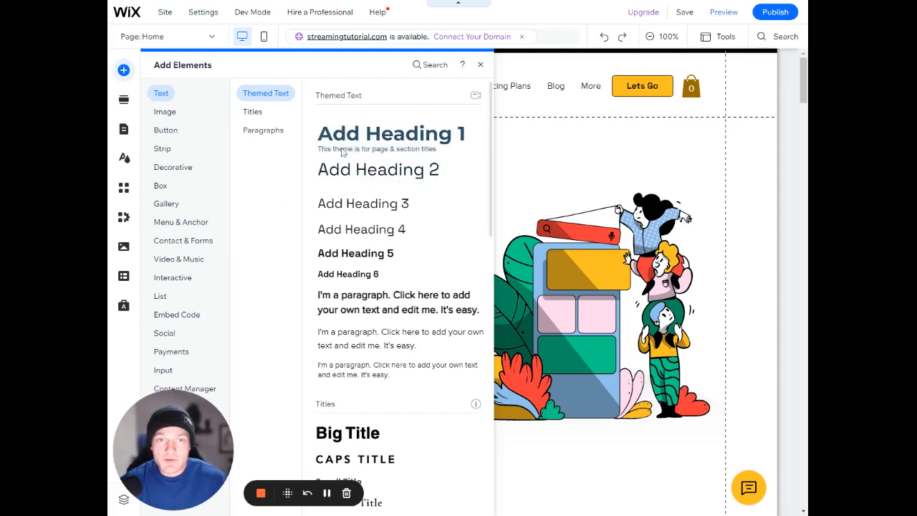
left_click(173, 167)
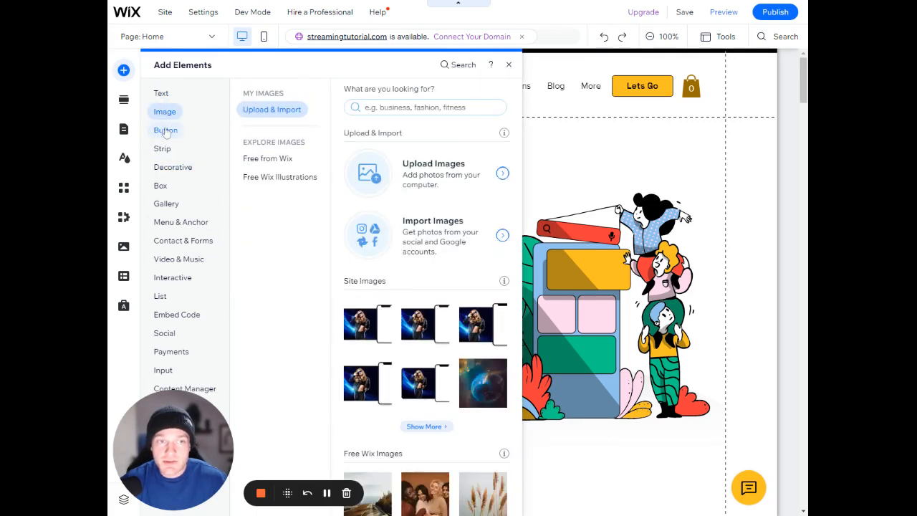
mouse_move(167, 152)
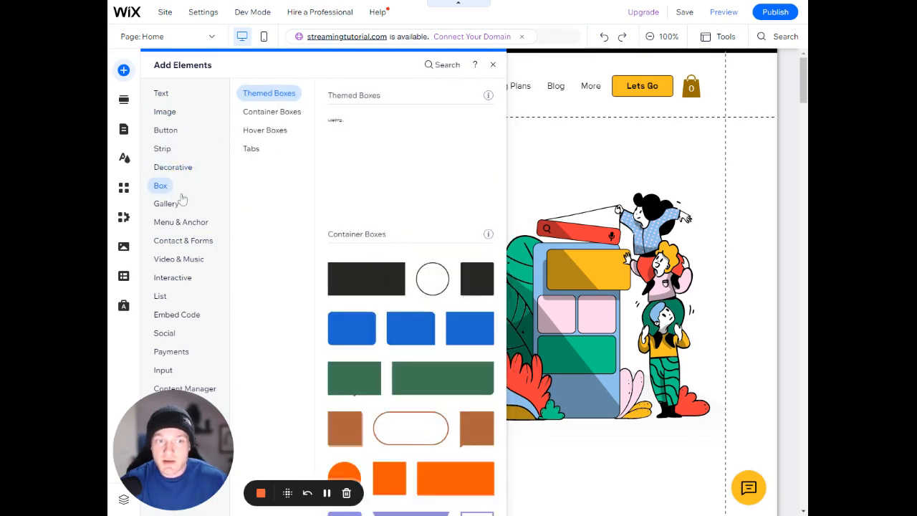
mouse_move(177, 223)
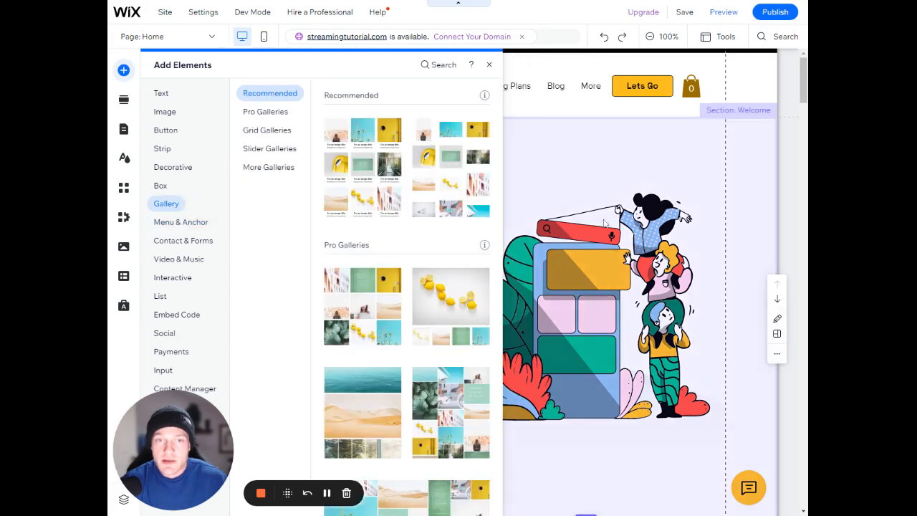
left_click(566, 175)
left_click(465, 215)
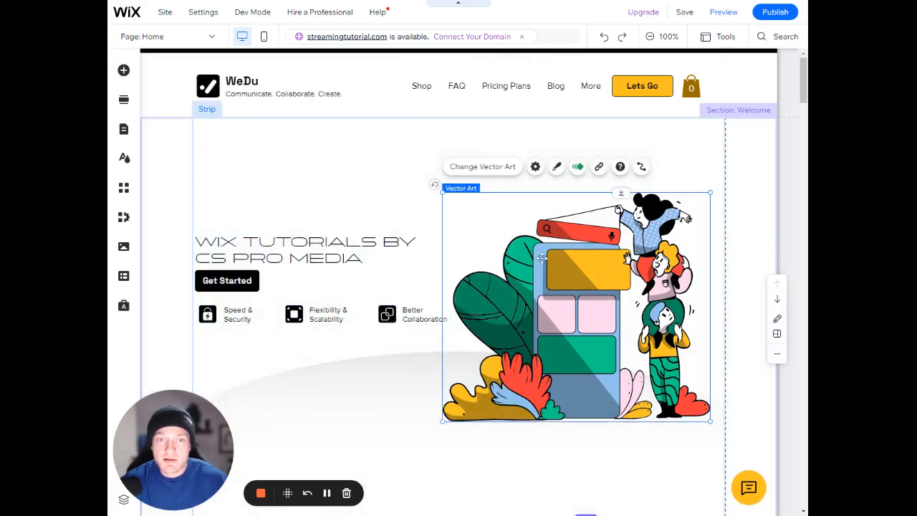
left_click(382, 173)
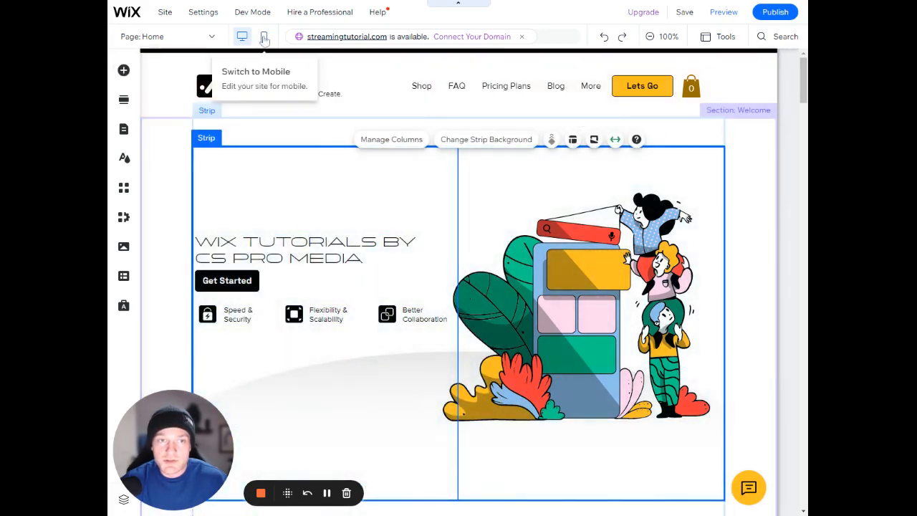
Review the title, paragraph and collapsible text presets available for adding to the page
left_click(123, 70)
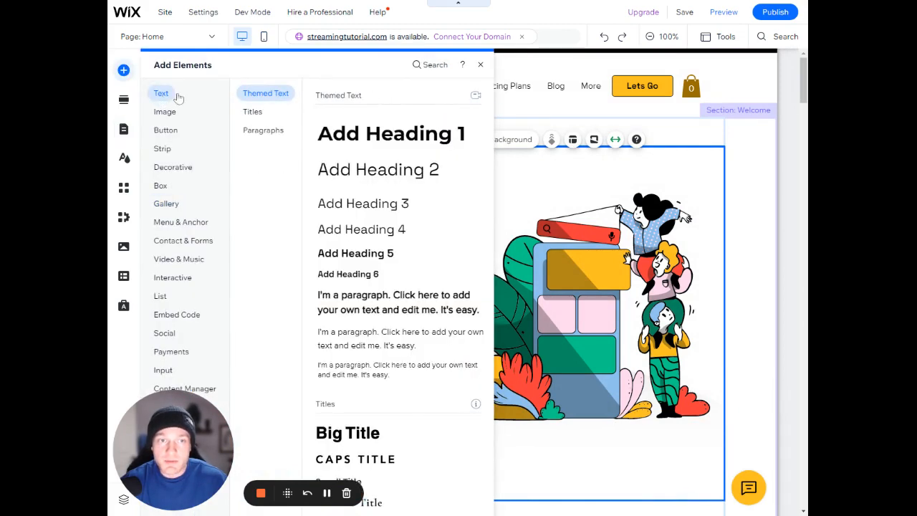
left_click(252, 113)
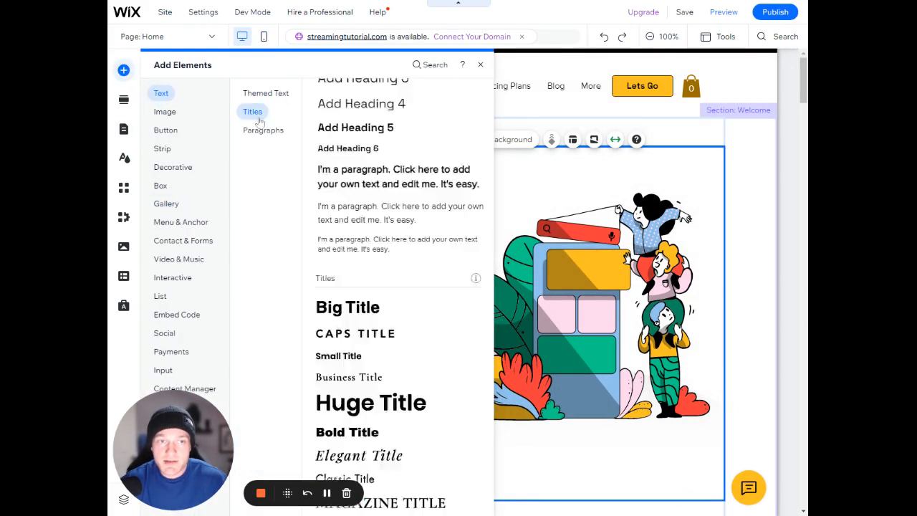
left_click(254, 129)
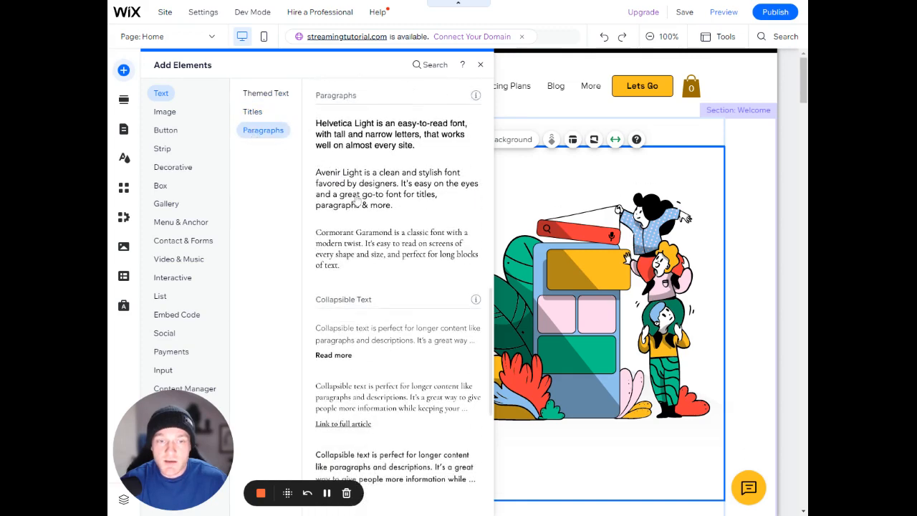
scroll(358, 205, "down", 2)
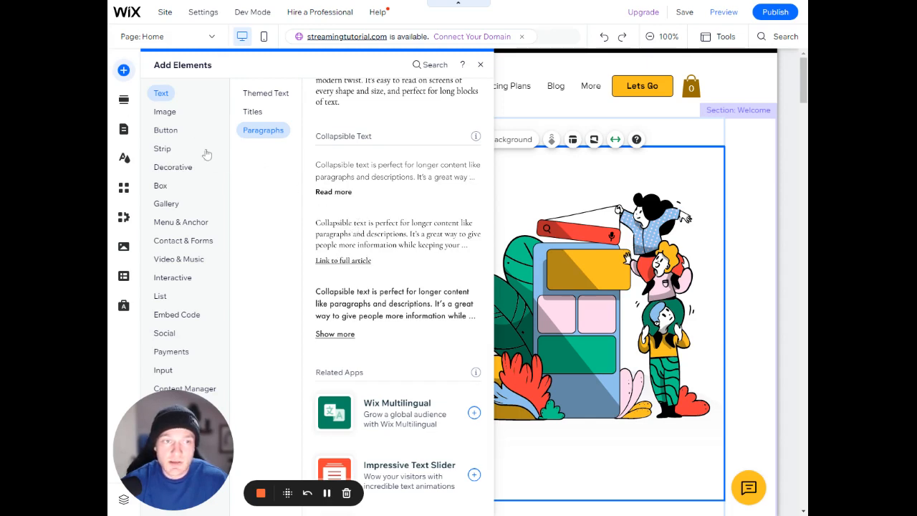
Open the section library and examine where on the Home page a new section can be placed
left_click(124, 101)
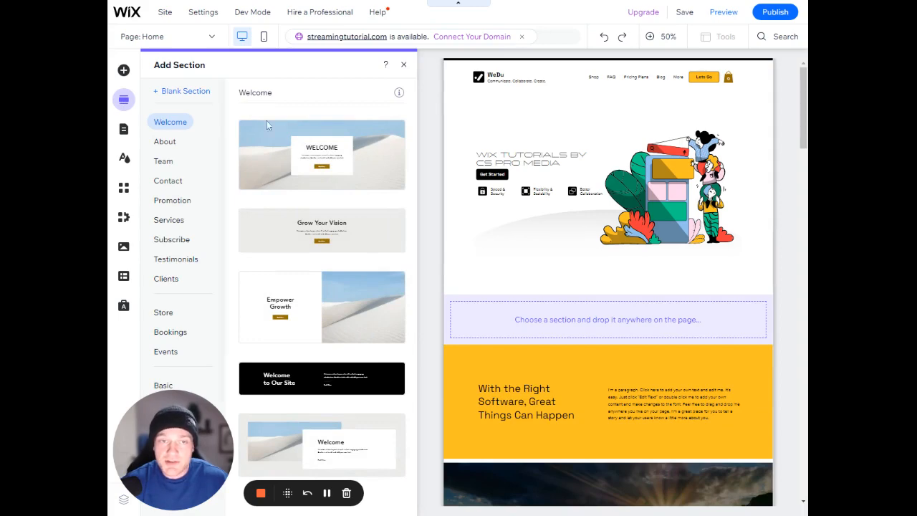
scroll(517, 176, "down", 2)
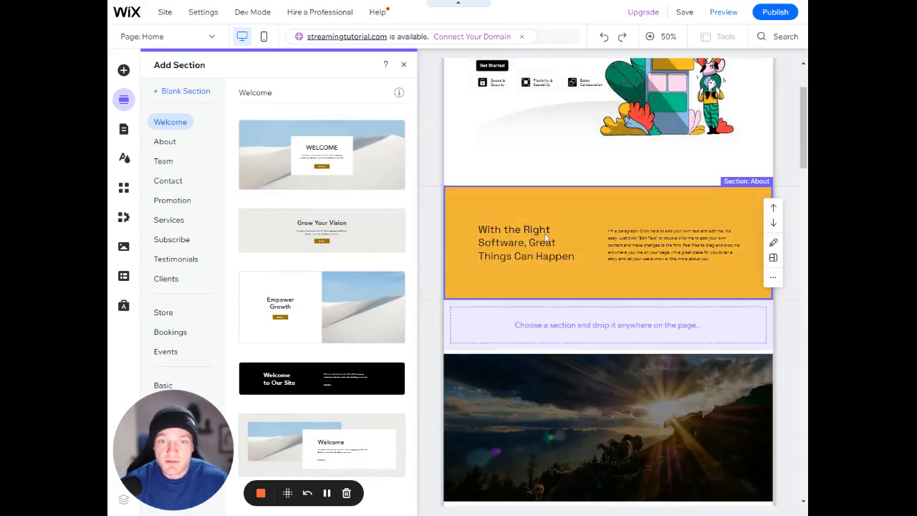
scroll(519, 226, "down", 5)
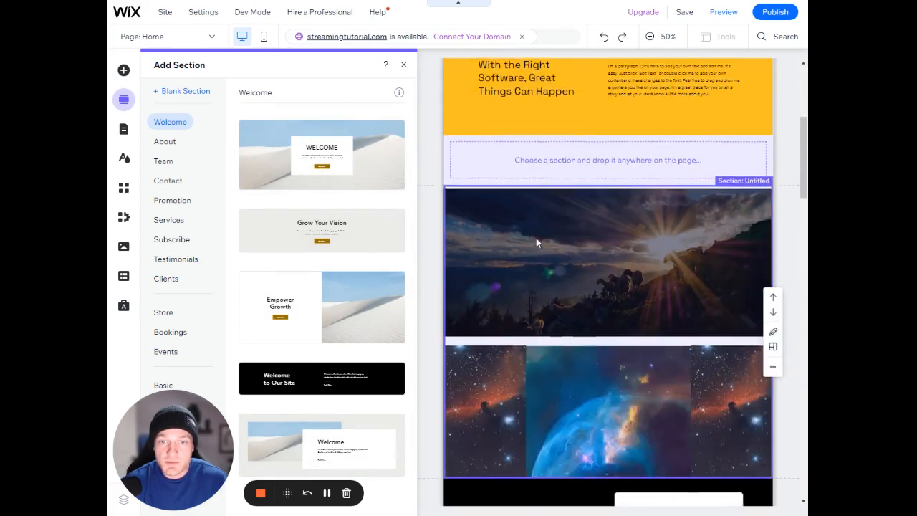
scroll(531, 244, "down", 3)
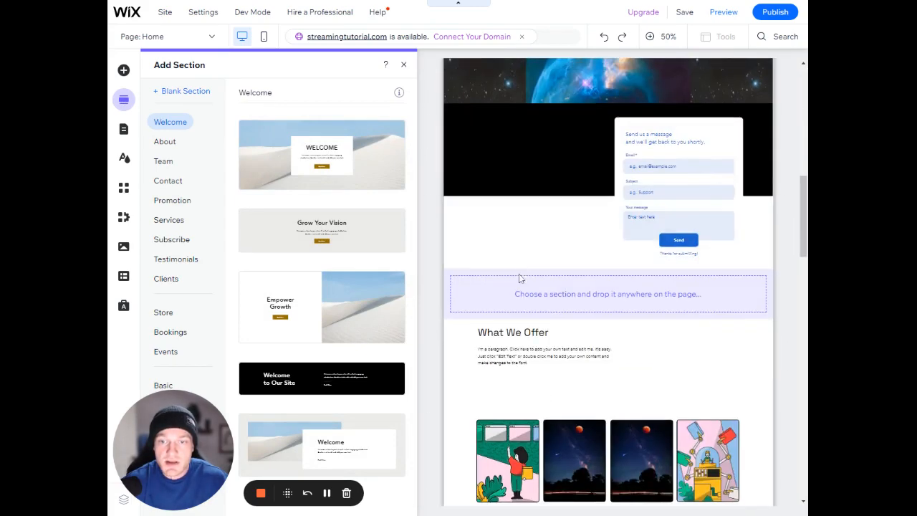
scroll(314, 215, "down", 1)
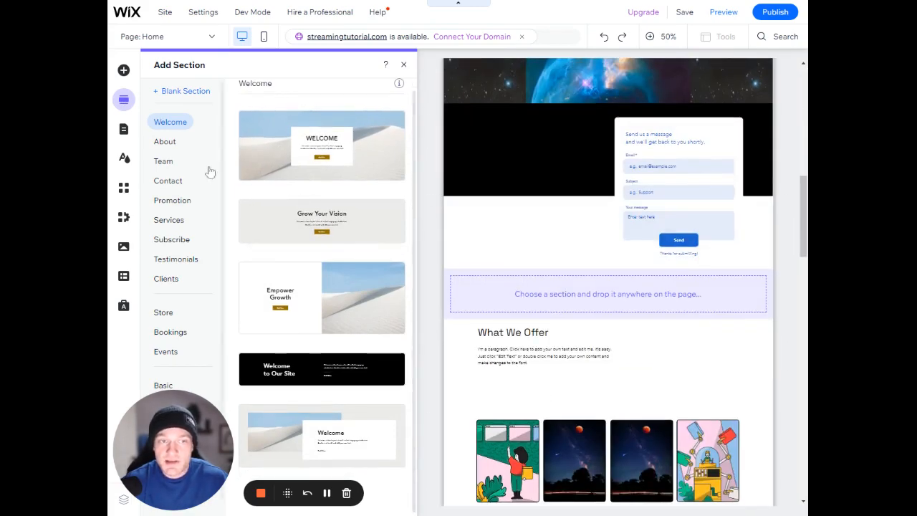
scroll(165, 169, "down", 1)
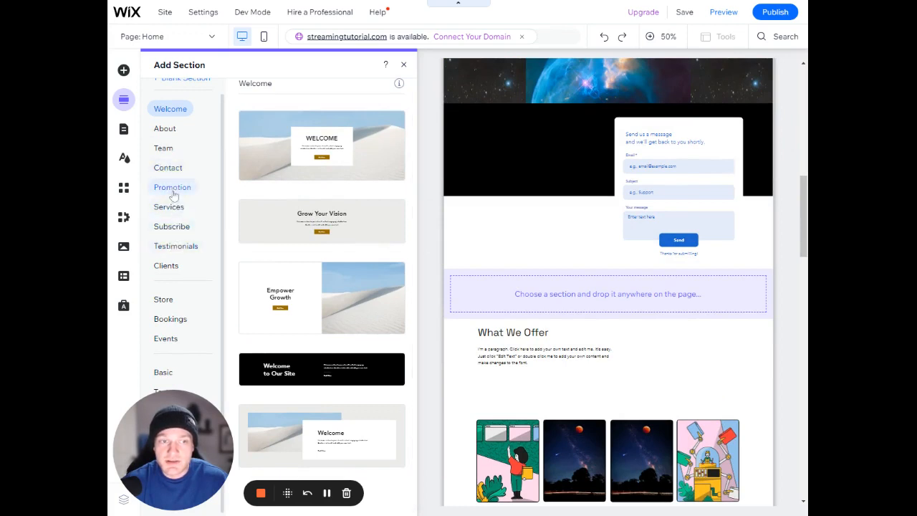
Look through the Team, Contact, Promotion, Services and Welcome section templates
left_click(163, 150)
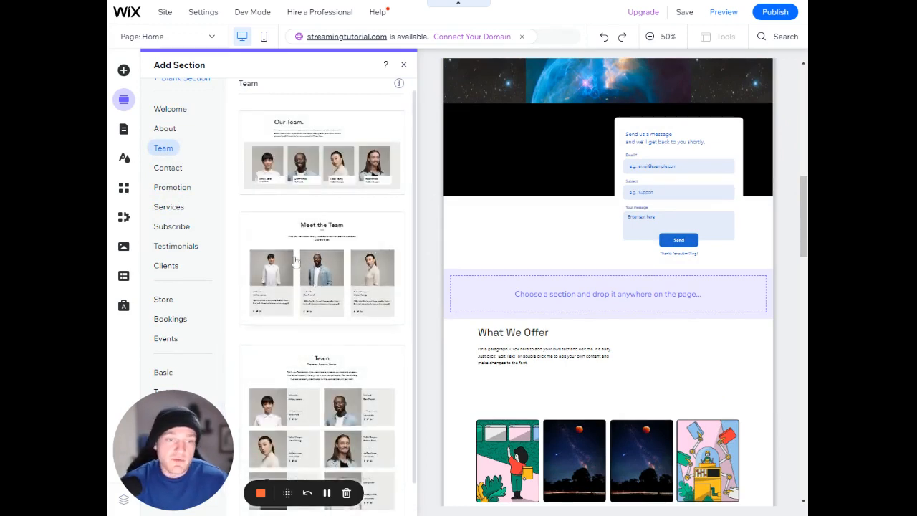
left_click(172, 170)
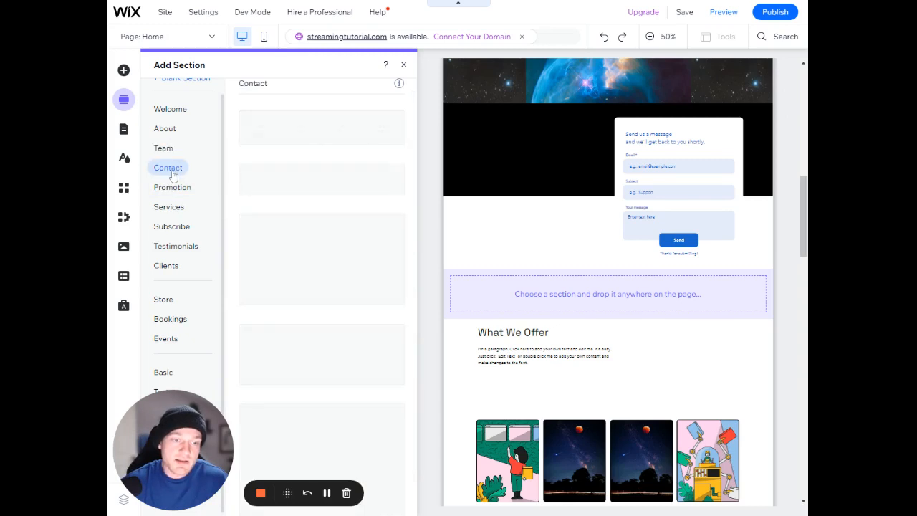
left_click(179, 187)
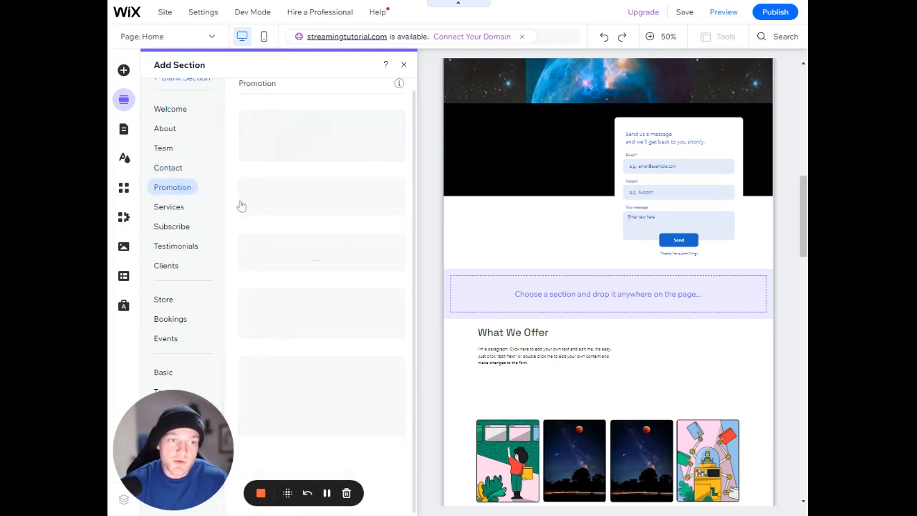
left_click(170, 207)
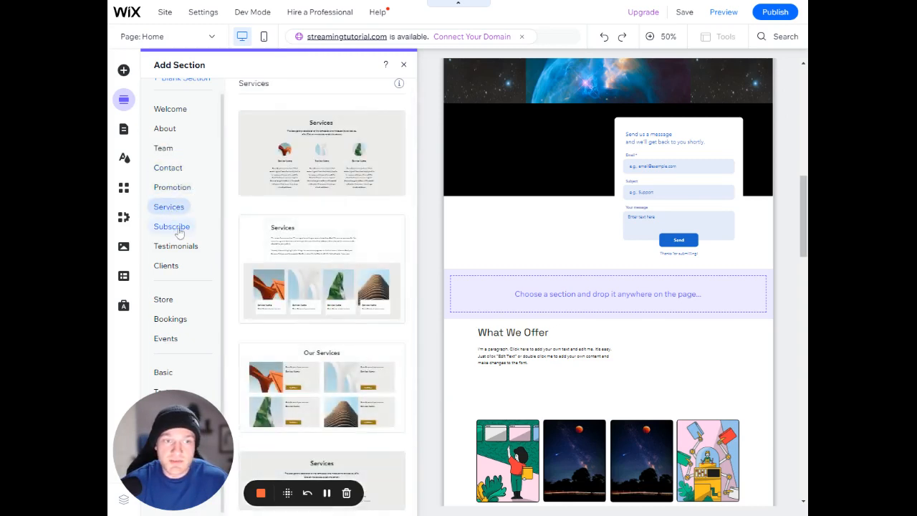
left_click(169, 111)
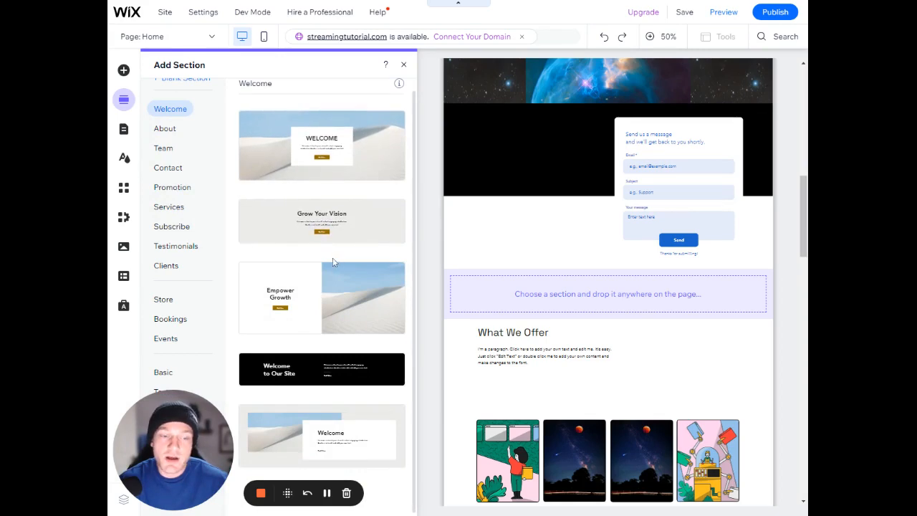
left_click(278, 244)
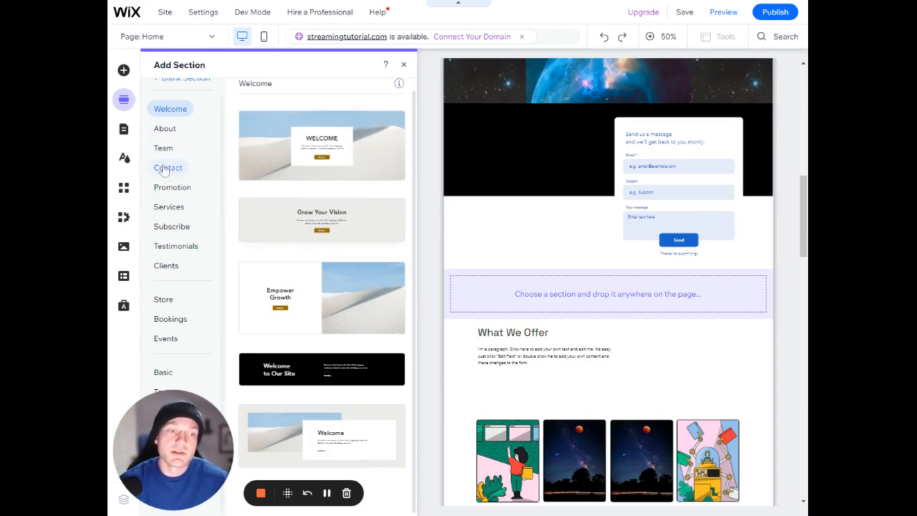
Open the Shop page for editing from the site's list of pages
left_click(124, 133)
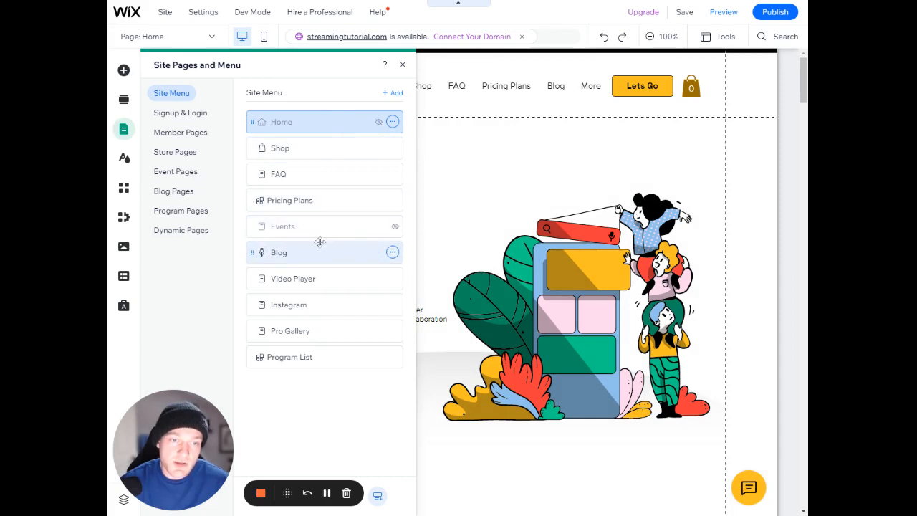
left_click(331, 147)
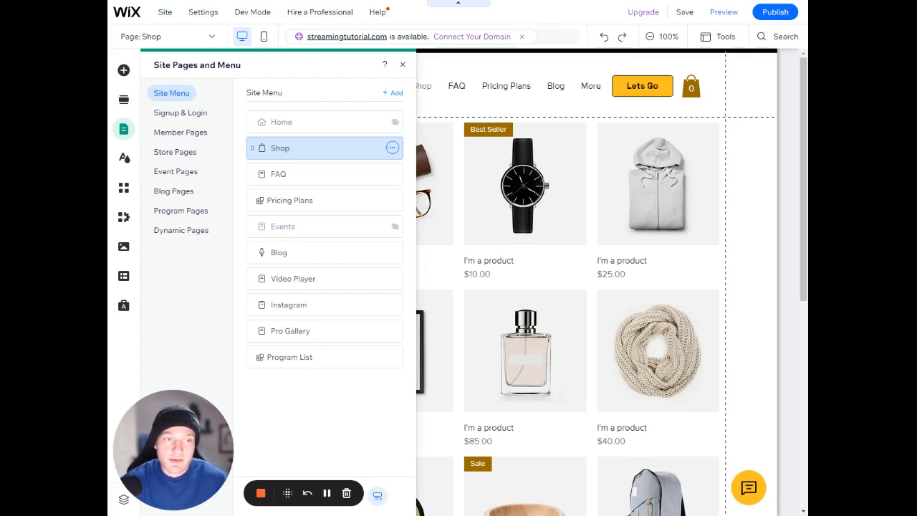
Open the colour customization of the current site theme
left_click(126, 159)
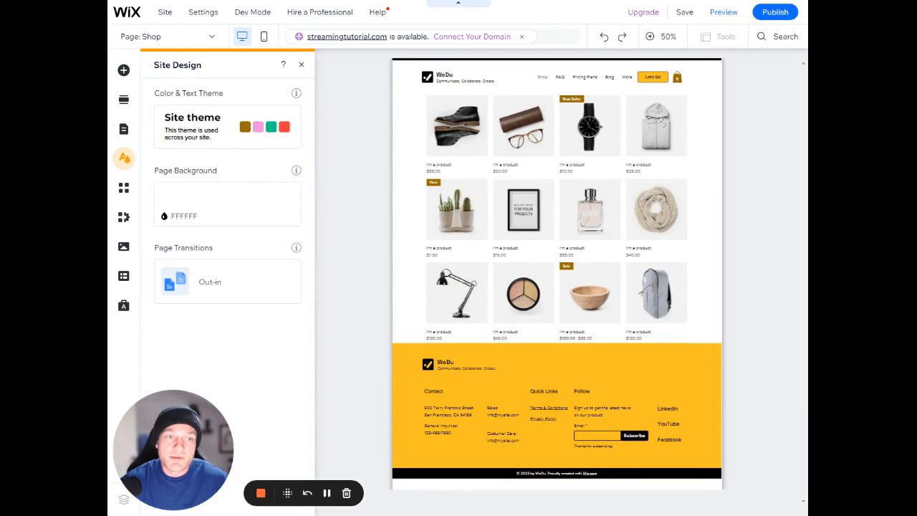
left_click(223, 128)
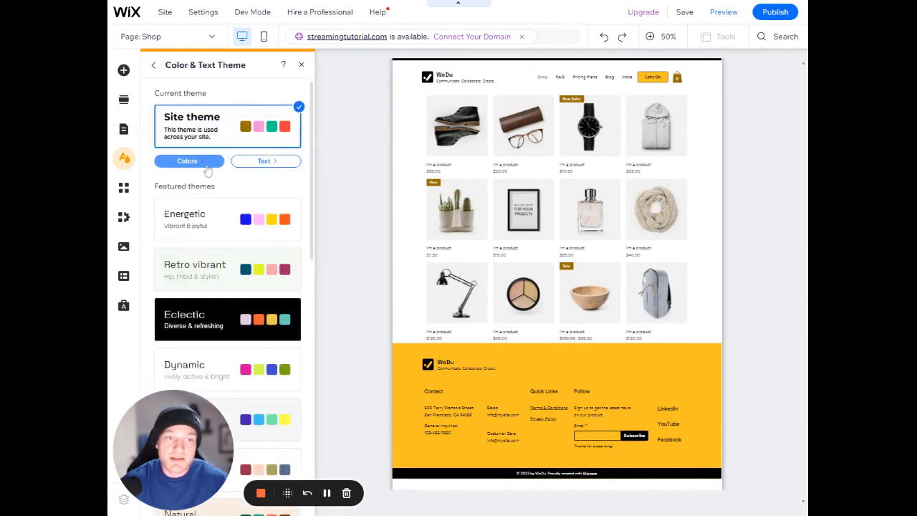
left_click(206, 166)
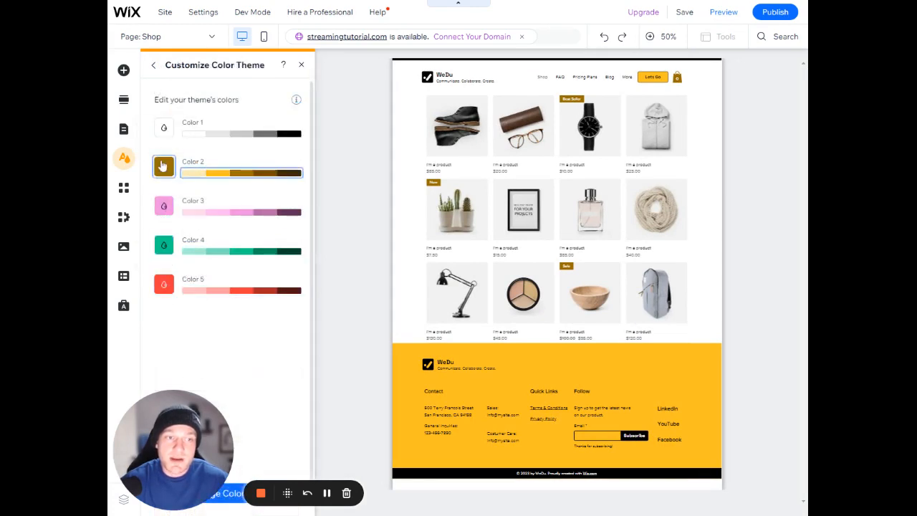
Try gold #CBA74B, dark grey #464646 and near-white #FBFBFB as shades for the theme's Color 2
left_click(164, 166)
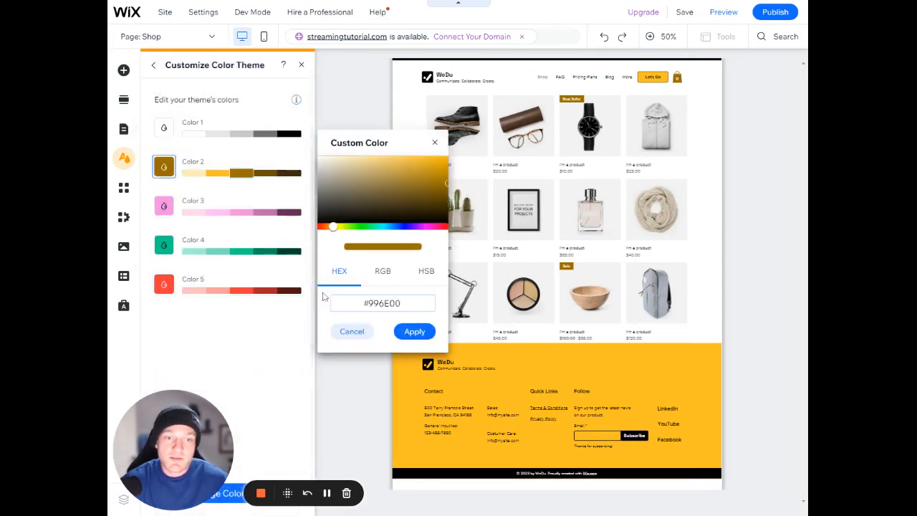
mouse_move(333, 193)
left_mouse_down()
mouse_move(350, 210)
mouse_move(372, 213)
mouse_move(363, 176)
mouse_move(320, 191)
mouse_move(301, 229)
mouse_move(321, 205)
mouse_move(388, 202)
mouse_move(409, 172)
mouse_move(399, 169)
left_mouse_up()
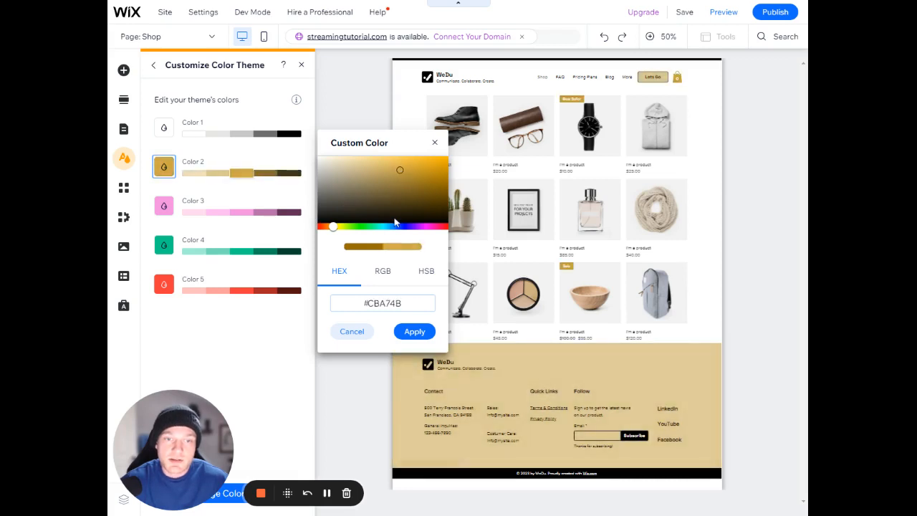
left_click(406, 227)
left_click_drag(407, 228, 411, 227)
mouse_move(400, 170)
left_mouse_down()
mouse_move(414, 174)
mouse_move(433, 209)
mouse_move(441, 167)
mouse_move(429, 162)
mouse_move(332, 169)
mouse_move(319, 205)
left_mouse_up()
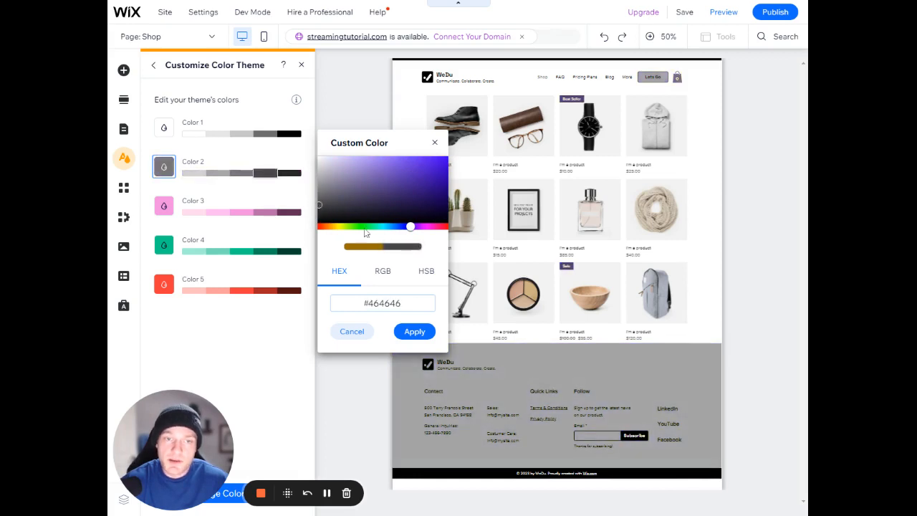
left_click_drag(369, 228, 378, 228)
mouse_move(400, 184)
left_mouse_down()
mouse_move(430, 165)
mouse_move(324, 157)
left_mouse_up()
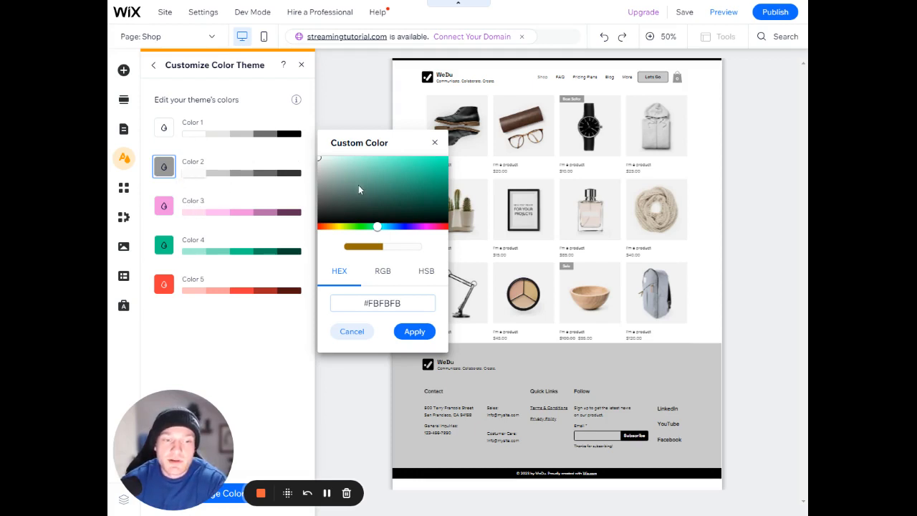
left_click(434, 142)
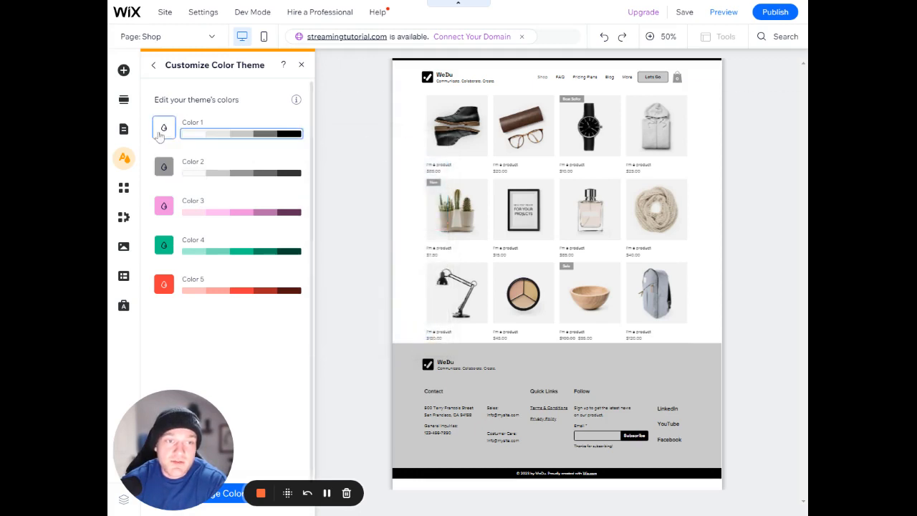
Change the theme's Color 2 to a bright yellow and return to the colour and text theme overview
left_click(165, 169)
left_click(340, 226)
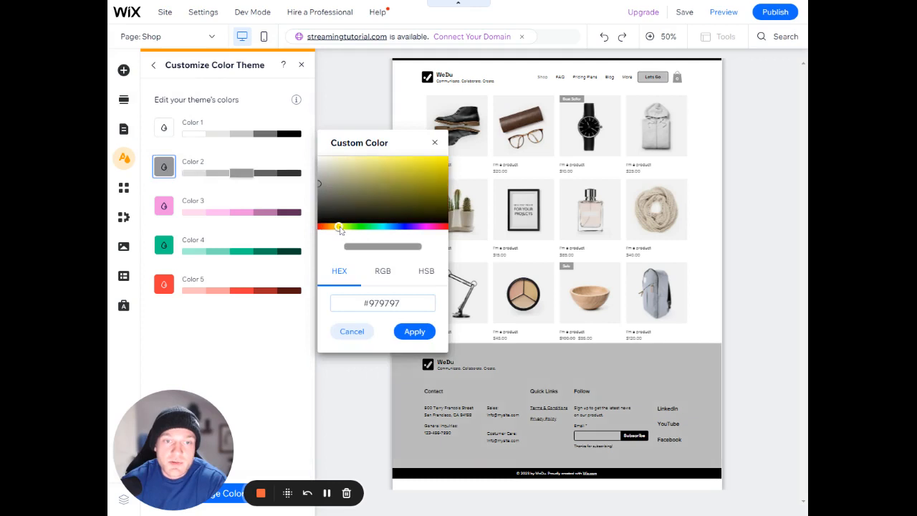
left_click(376, 185)
left_click_drag(400, 177, 410, 153)
left_click(434, 142)
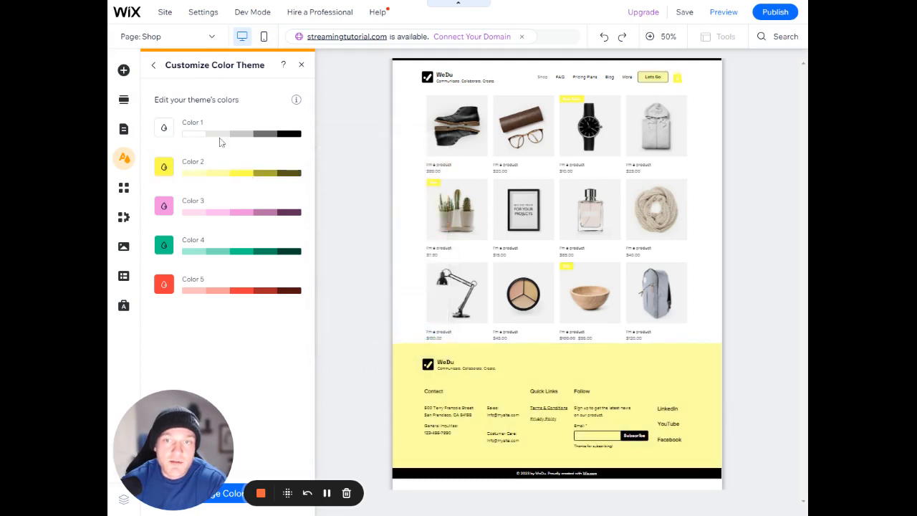
left_click(154, 64)
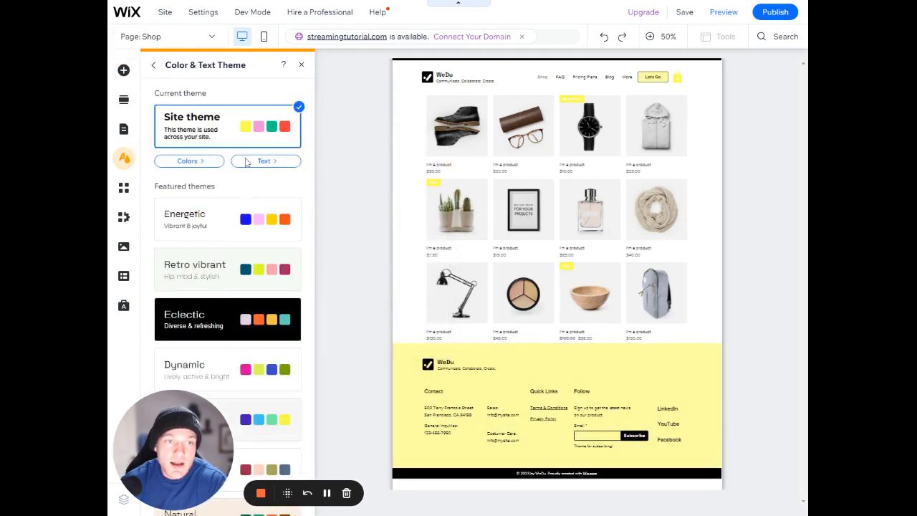
Review the heading and paragraph styles in the current site theme's text customization
left_click(260, 161)
scroll(254, 175, "down", 1)
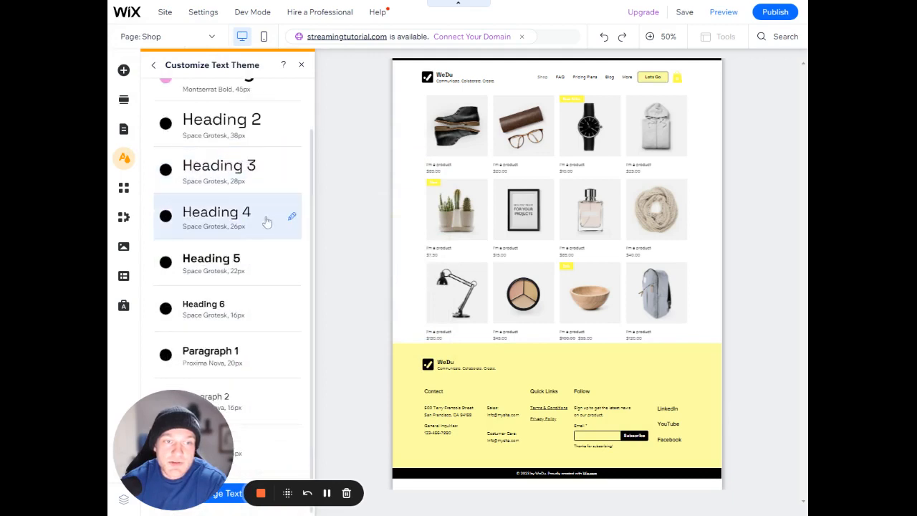
scroll(271, 340, "up", 1)
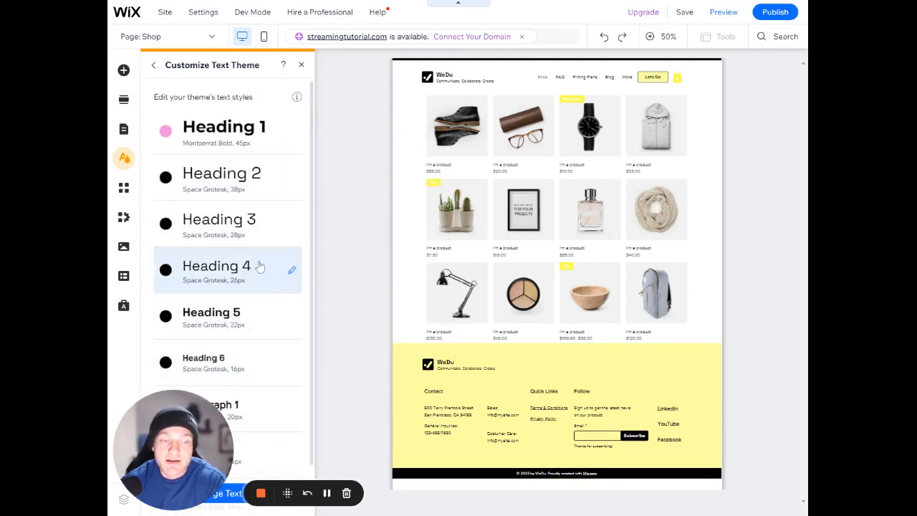
scroll(258, 237, "down", 1)
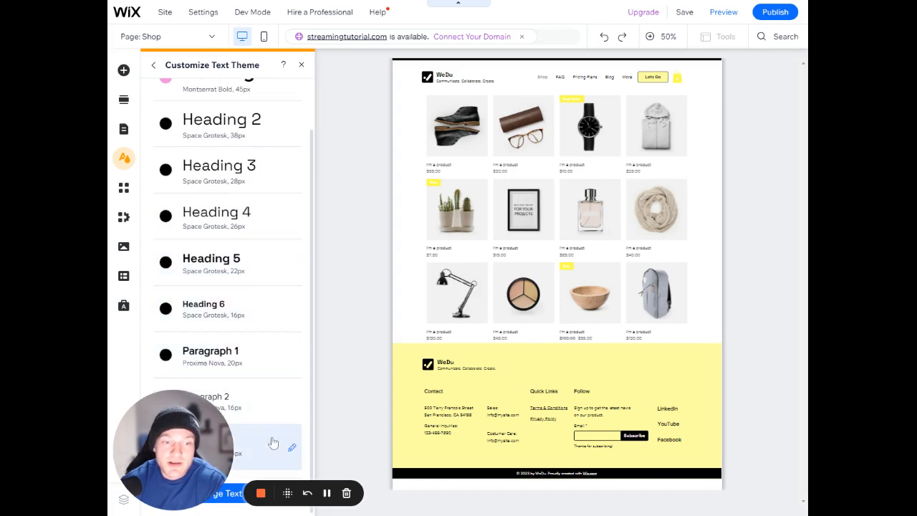
scroll(268, 359, "up", 1)
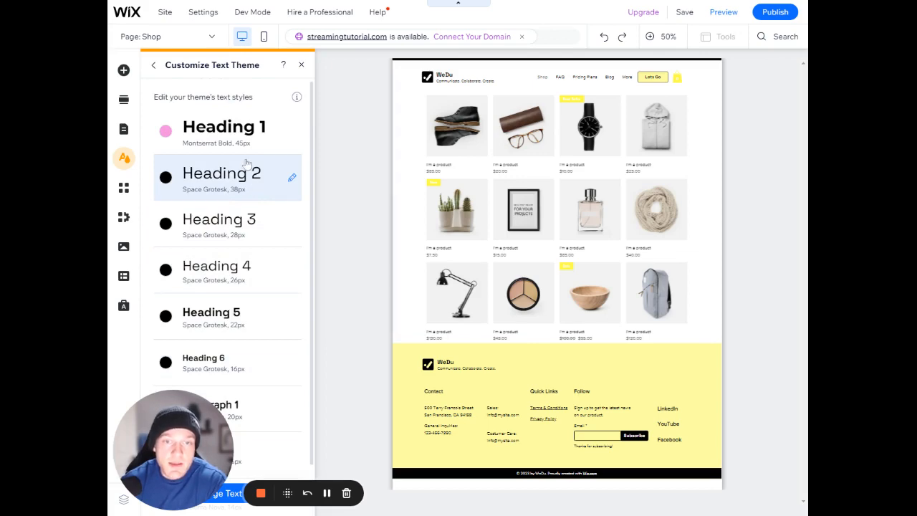
Return to the theme overview and bring up the themed text elements that can be added to the page
left_click(152, 66)
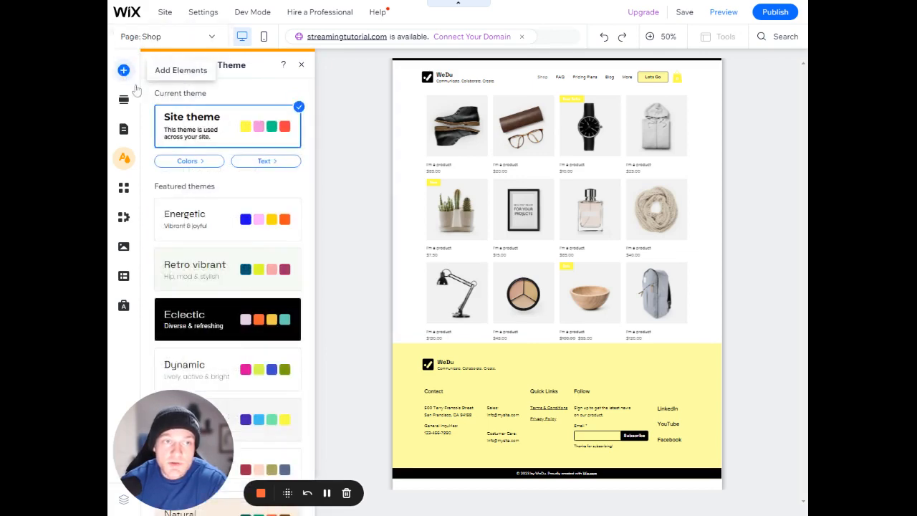
left_click(123, 70)
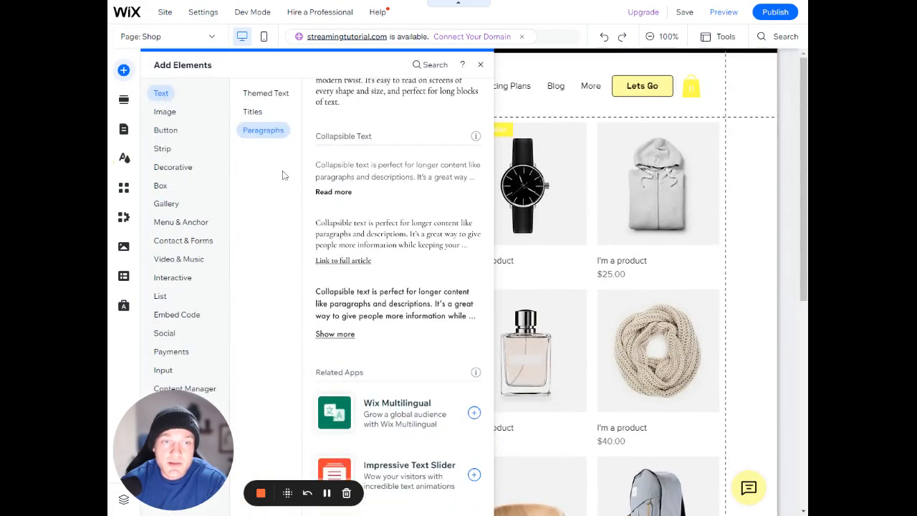
left_click(256, 96)
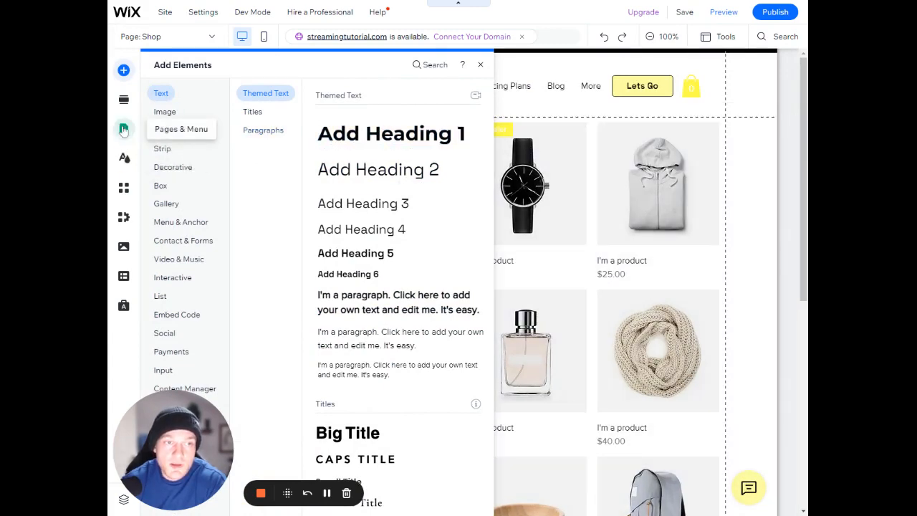
Look over the site design settings, including the page background, and open the page transition options
left_click(125, 158)
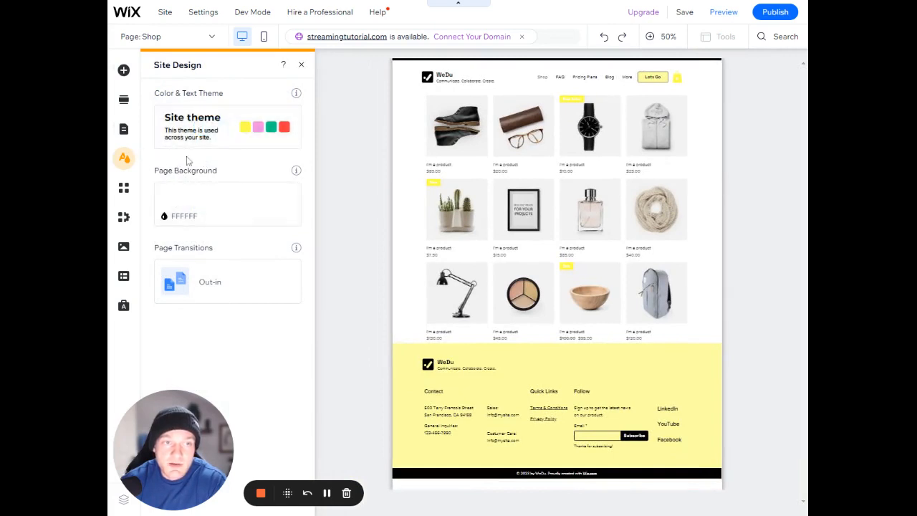
mouse_move(198, 199)
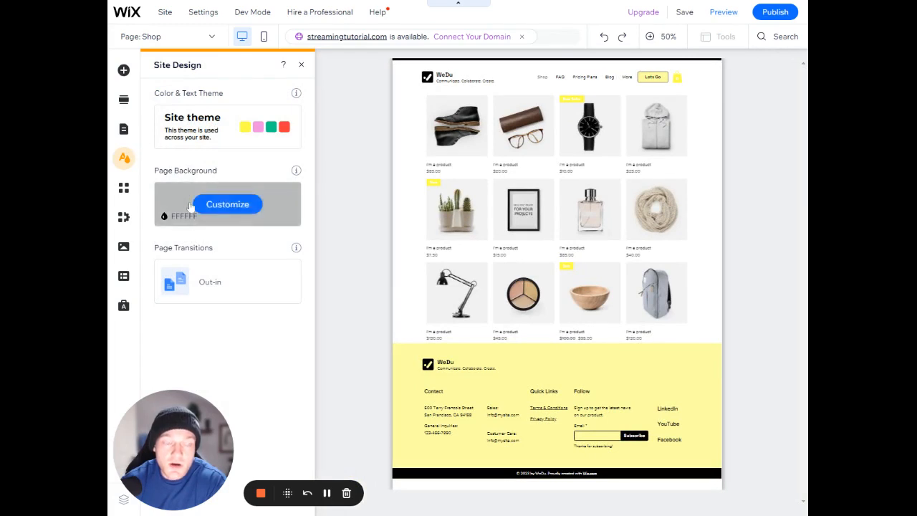
mouse_move(210, 298)
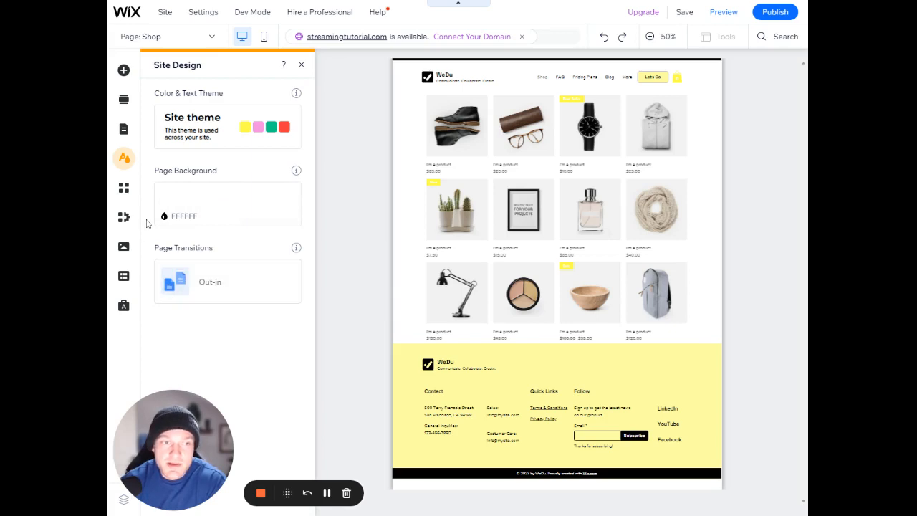
mouse_move(166, 203)
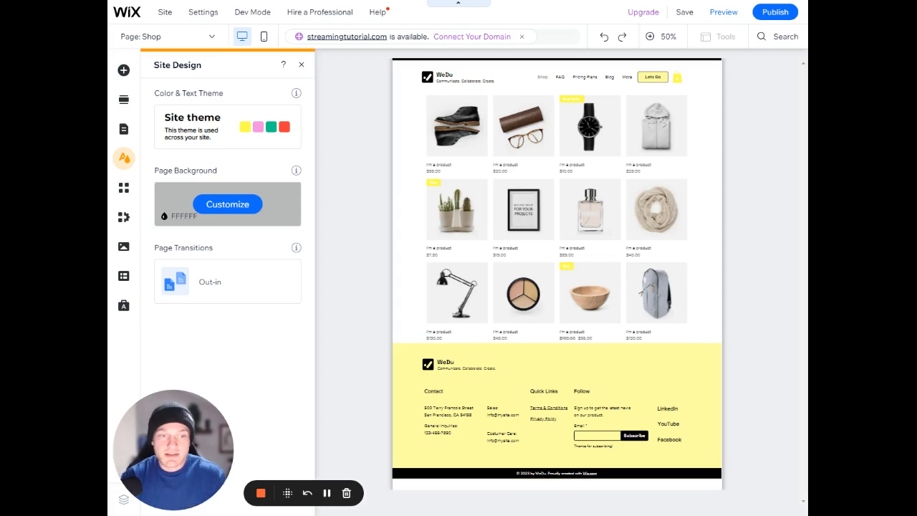
left_click(223, 281)
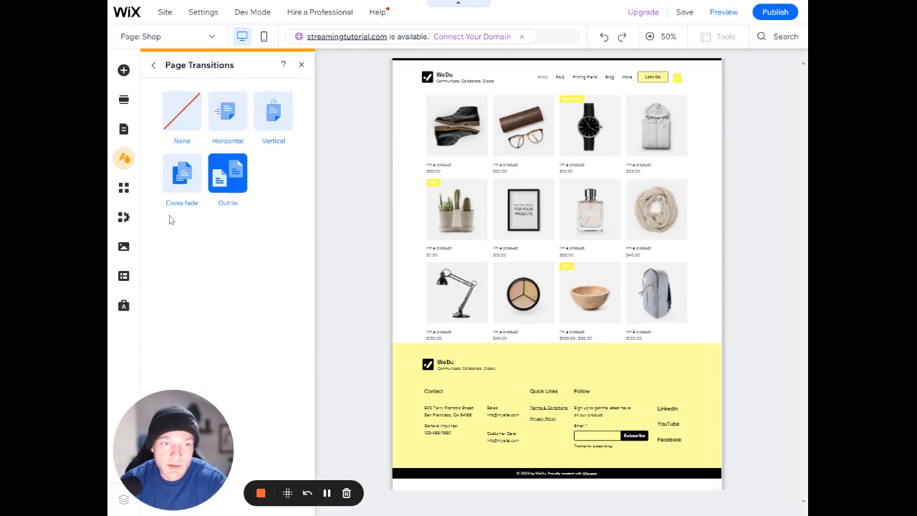
Browse the Wix App Market home page, from the recommended apps through Wix Business Solutions and Team Picks to Social Apps
left_click(139, 185)
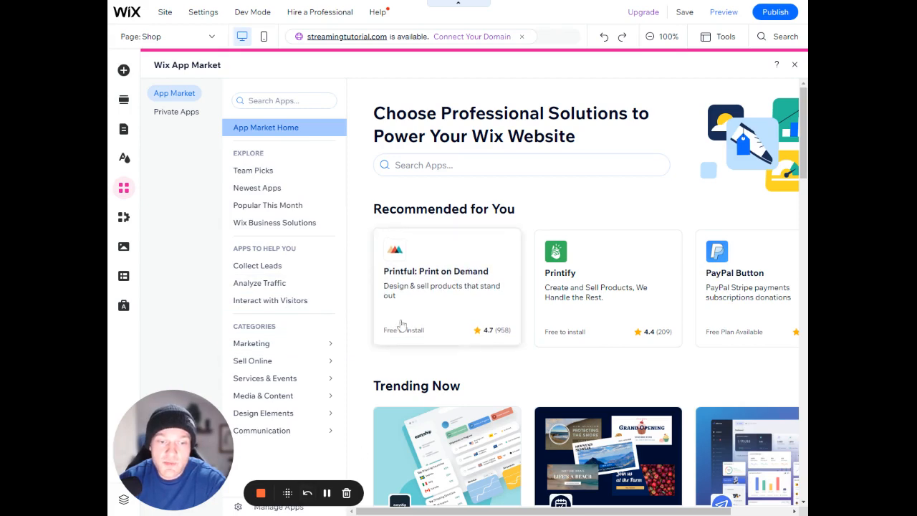
scroll(399, 253, "down", 2)
scroll(401, 251, "down", 4)
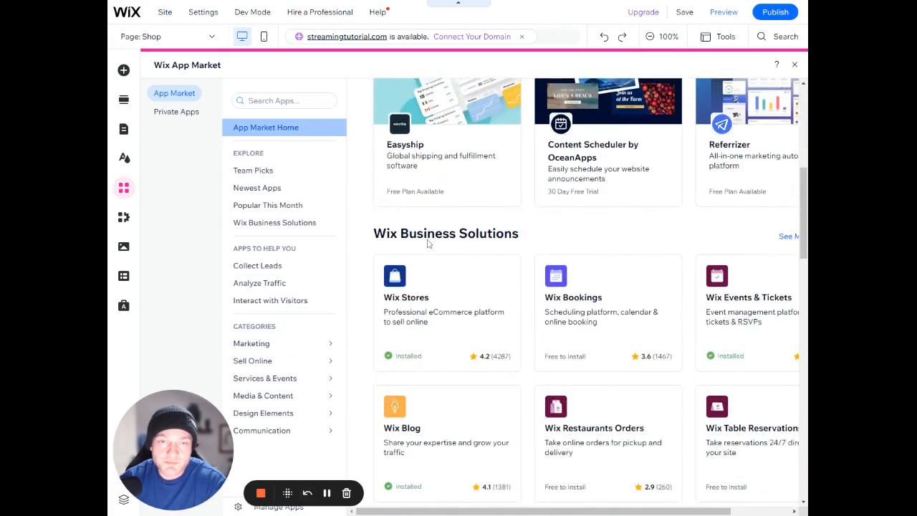
scroll(425, 244, "down", 6)
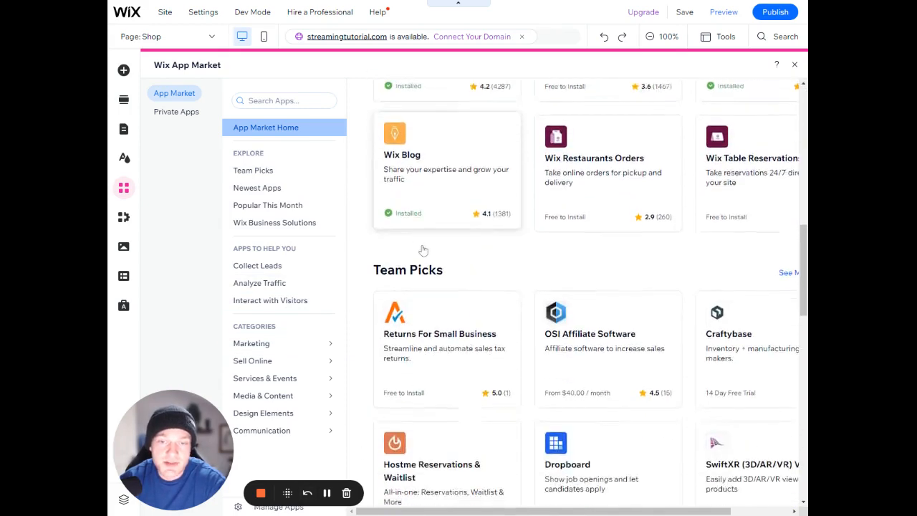
scroll(367, 280, "up", 3)
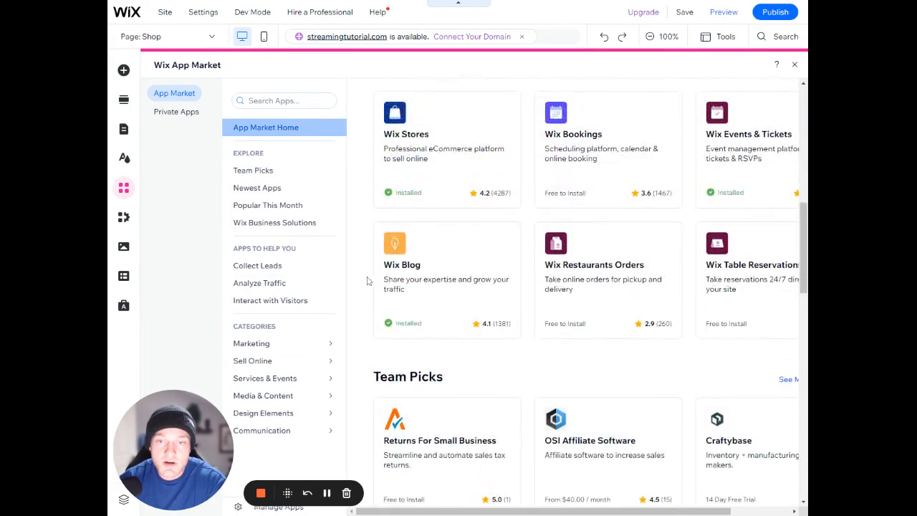
scroll(367, 281, "up", 1)
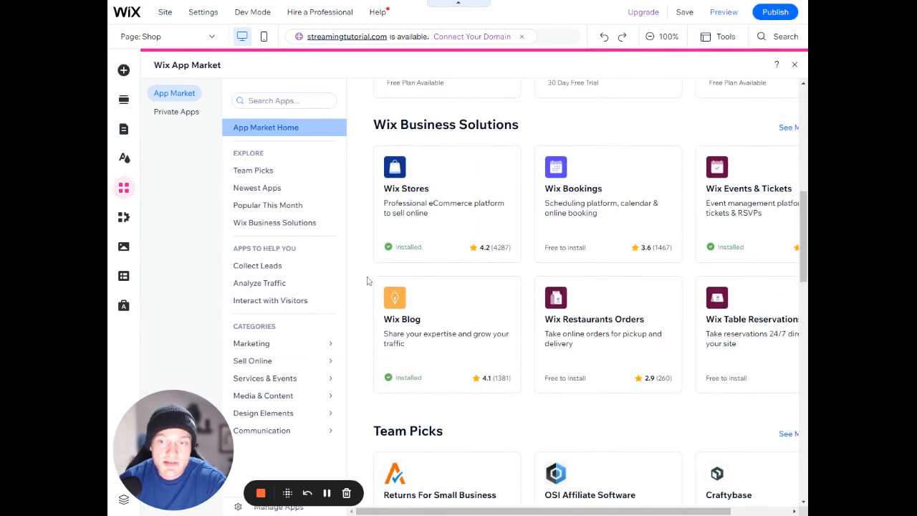
scroll(367, 281, "up", 1)
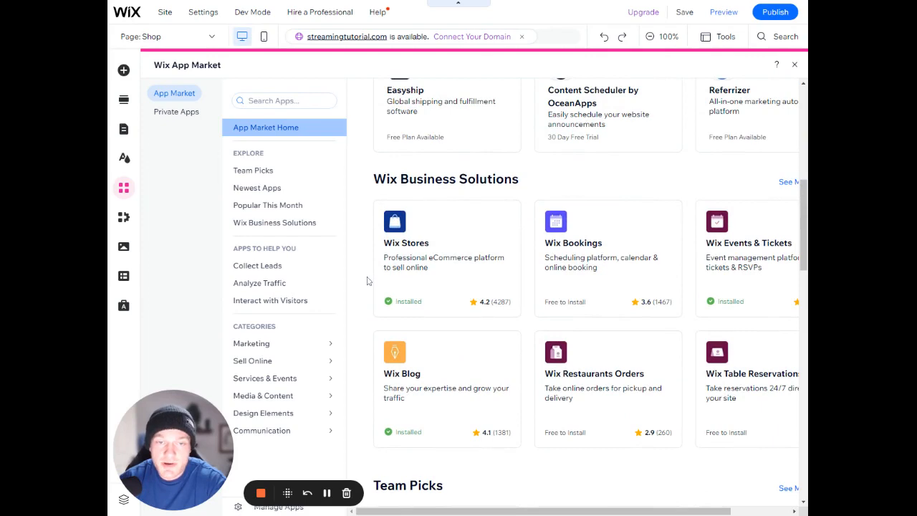
scroll(366, 281, "down", 8)
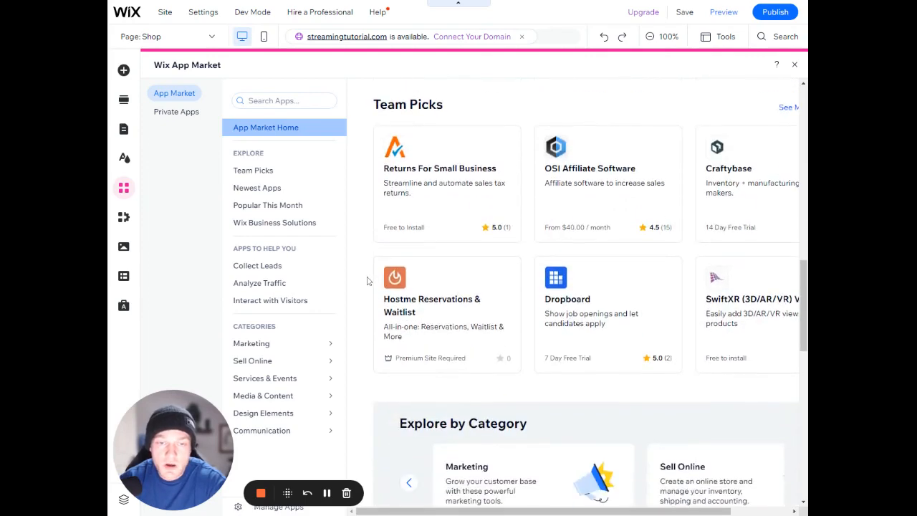
scroll(367, 281, "down", 7)
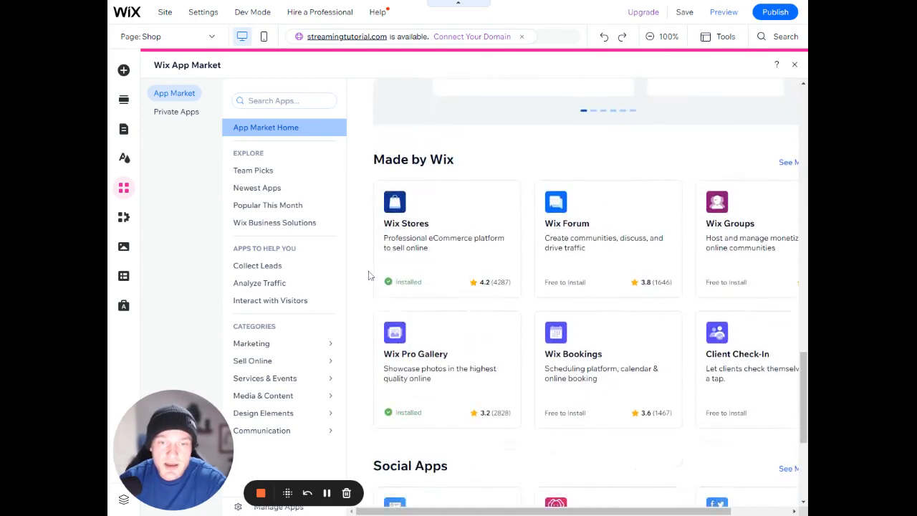
scroll(368, 275, "down", 3)
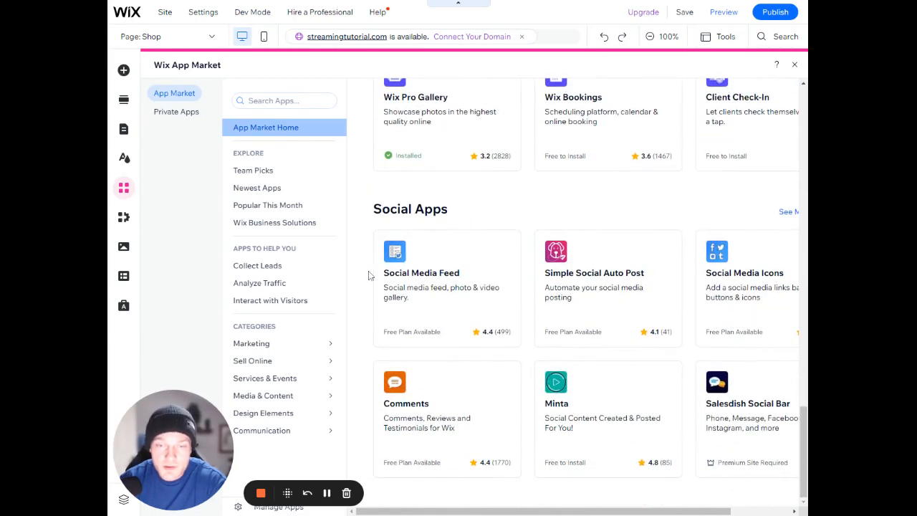
scroll(368, 275, "up", 12)
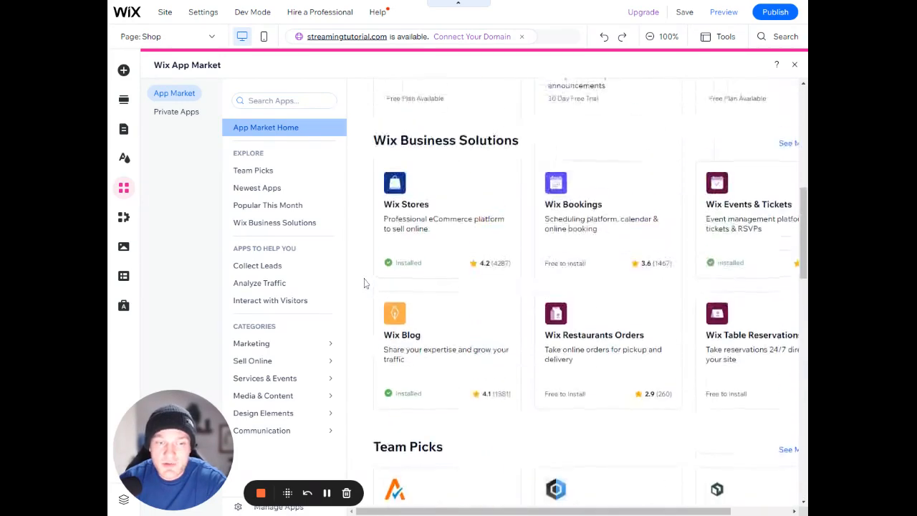
scroll(364, 283, "up", 9)
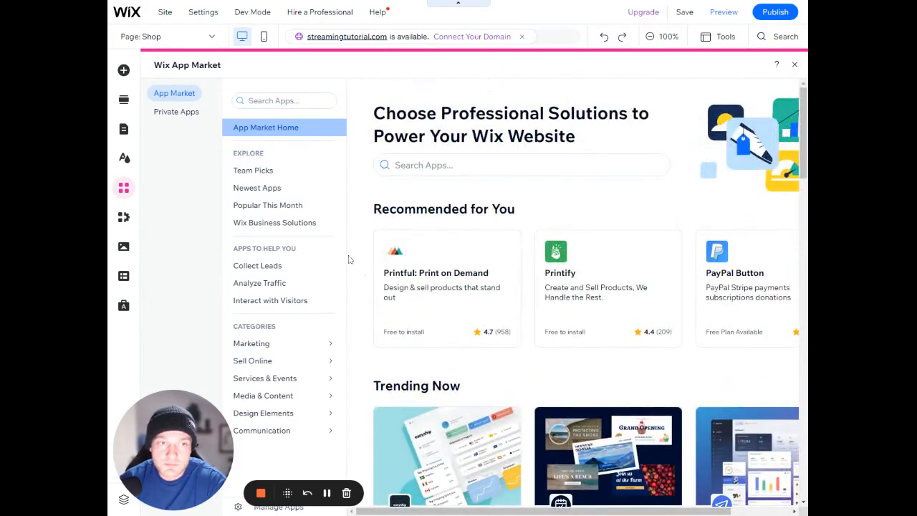
Examine the business tools for Wix Stores, Wix Blog and Wix Events & Tickets, ending on Wix Blog
left_click(125, 218)
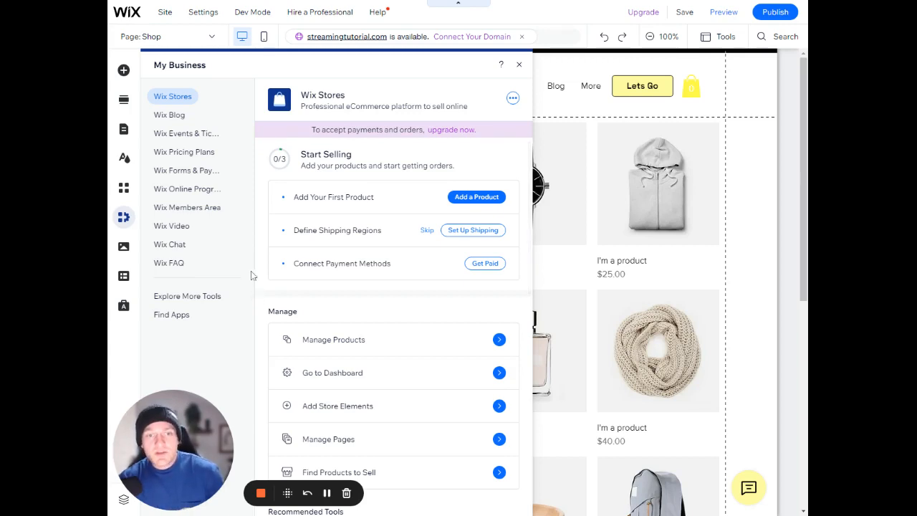
scroll(283, 311, "down", 2)
scroll(287, 313, "up", 2)
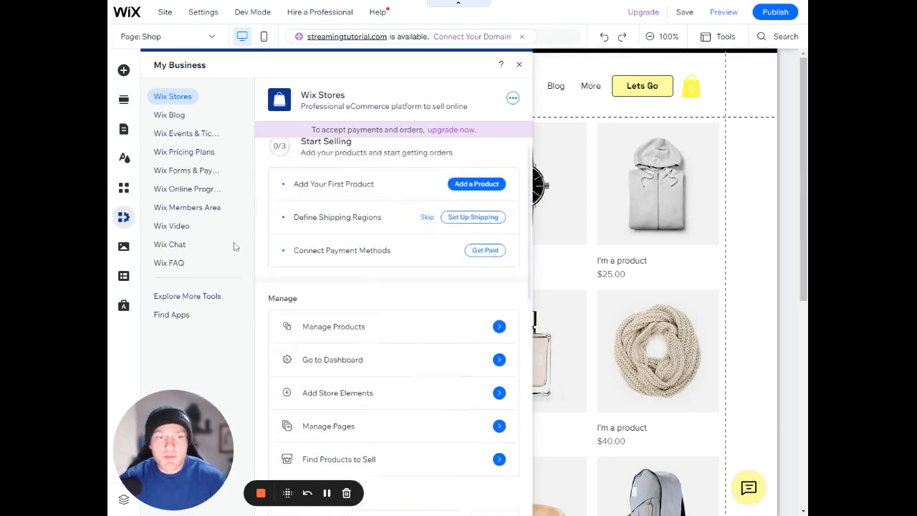
left_click(172, 117)
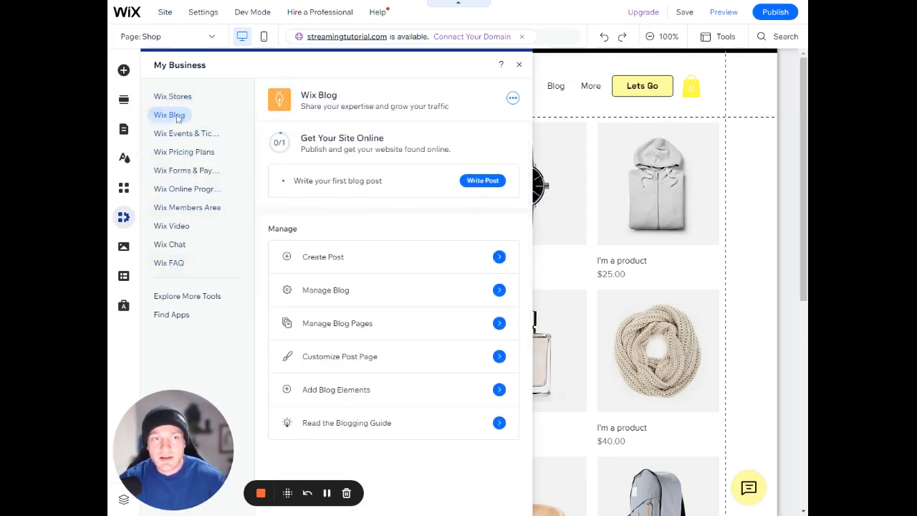
left_click(177, 134)
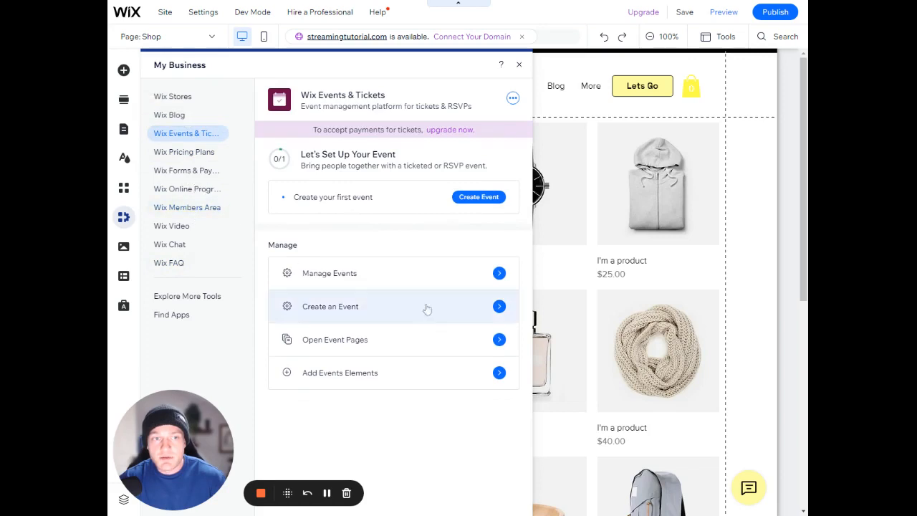
left_click(178, 116)
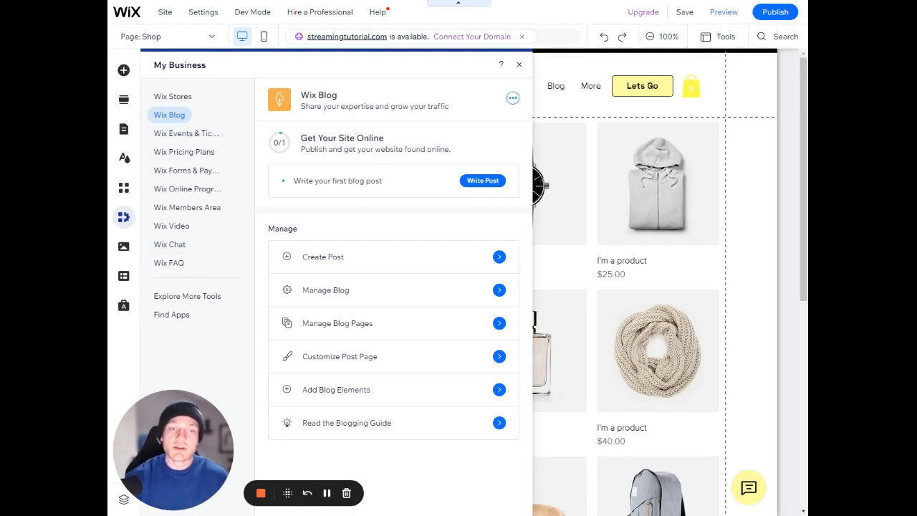
Examine the media library's site files, photo and video editing tools, free Wix media, and Shutterstock images and videos
left_click(123, 246)
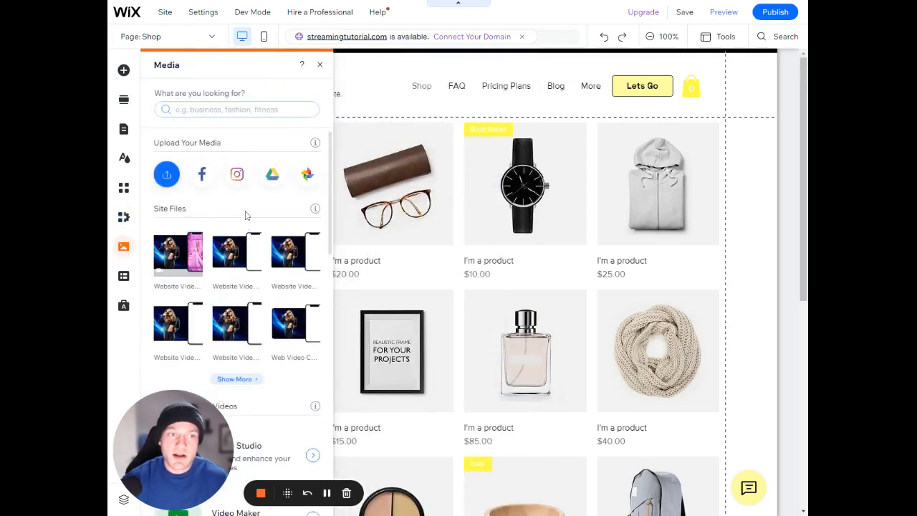
scroll(254, 215, "down", 3)
scroll(256, 223, "up", 1)
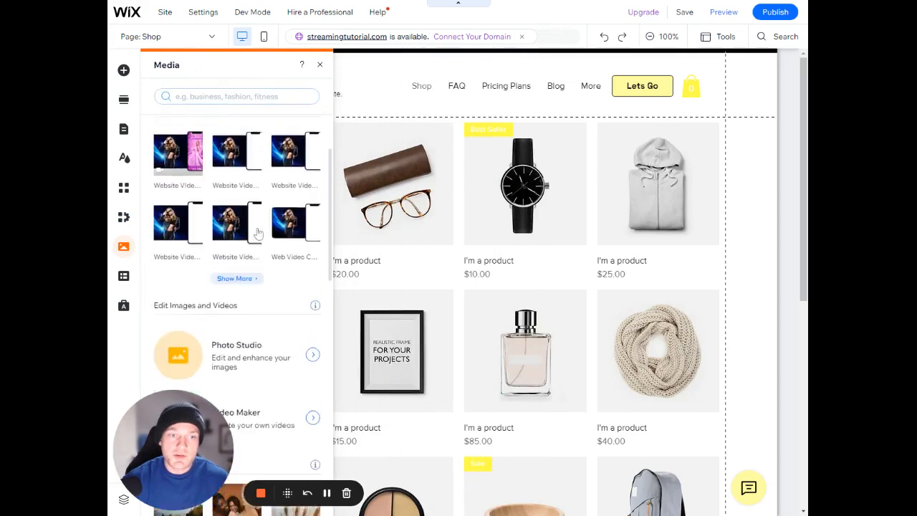
scroll(257, 229, "up", 2)
scroll(260, 222, "down", 4)
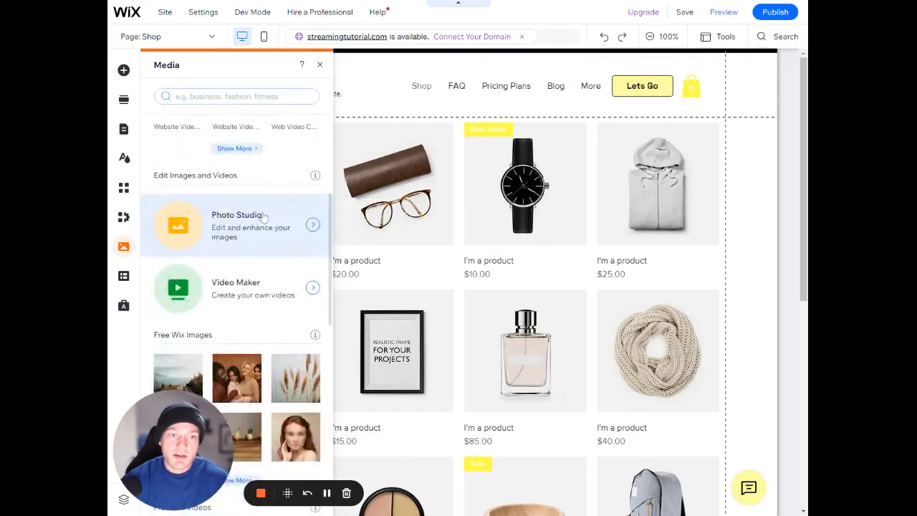
scroll(263, 217, "down", 3)
mouse_move(259, 217)
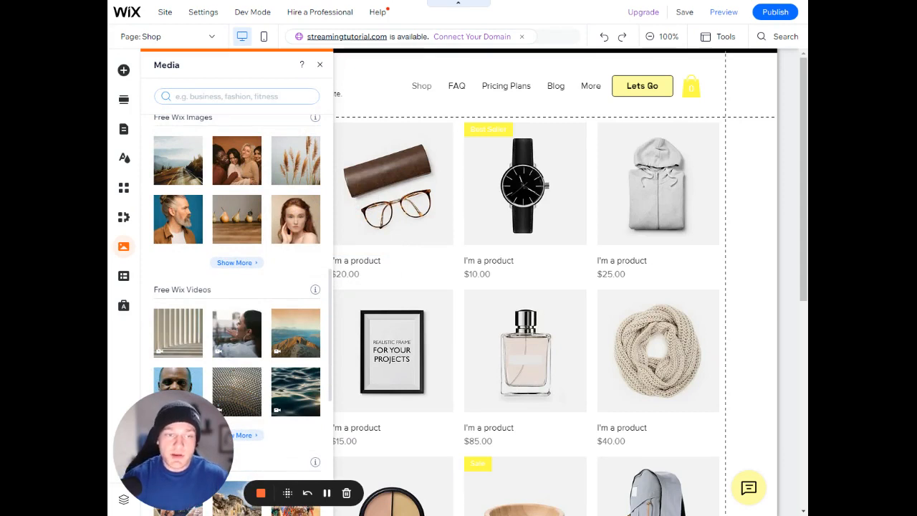
scroll(223, 266, "down", 4)
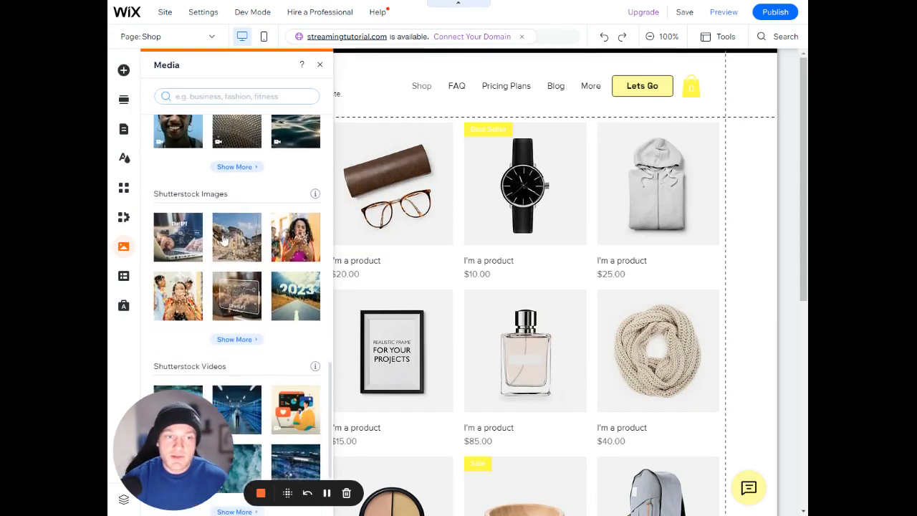
mouse_move(228, 239)
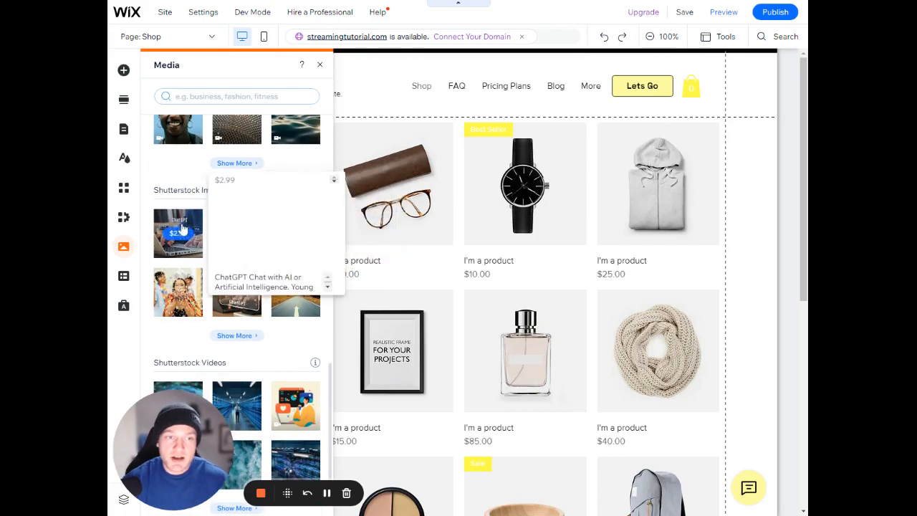
scroll(179, 237, "down", 1)
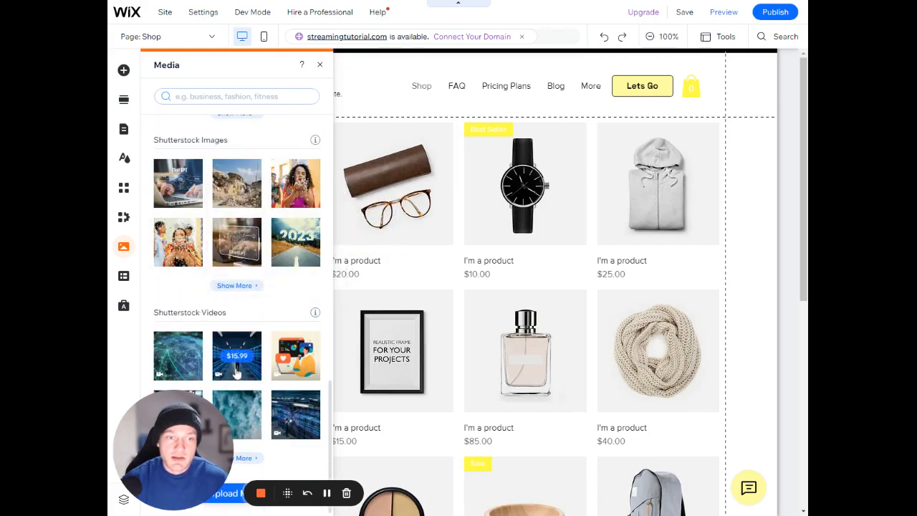
Look over the media upload sources and the site's uploaded files, then close the media chooser
scroll(219, 337, "up", 5)
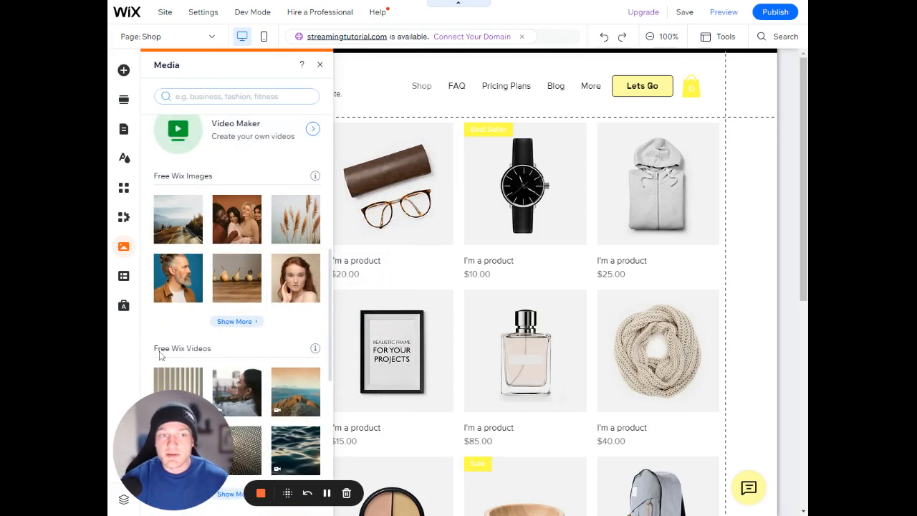
scroll(186, 344, "up", 5)
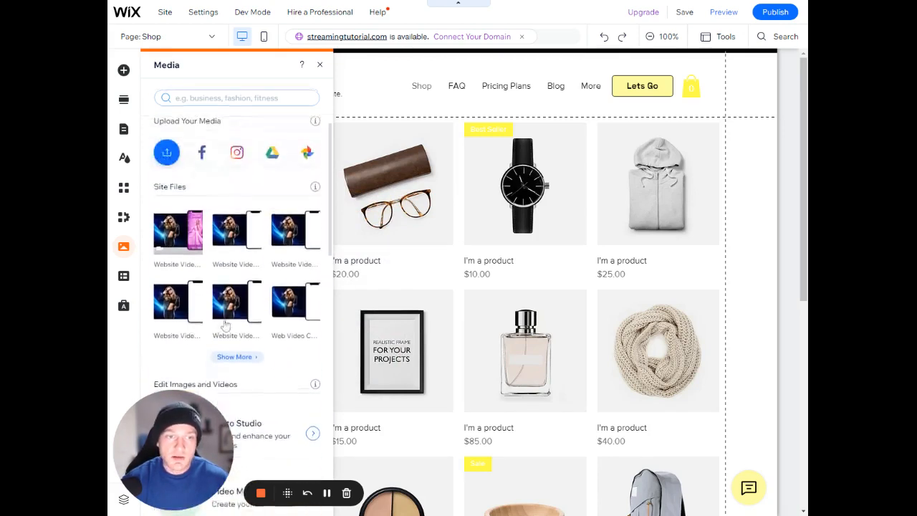
scroll(226, 325, "up", 1)
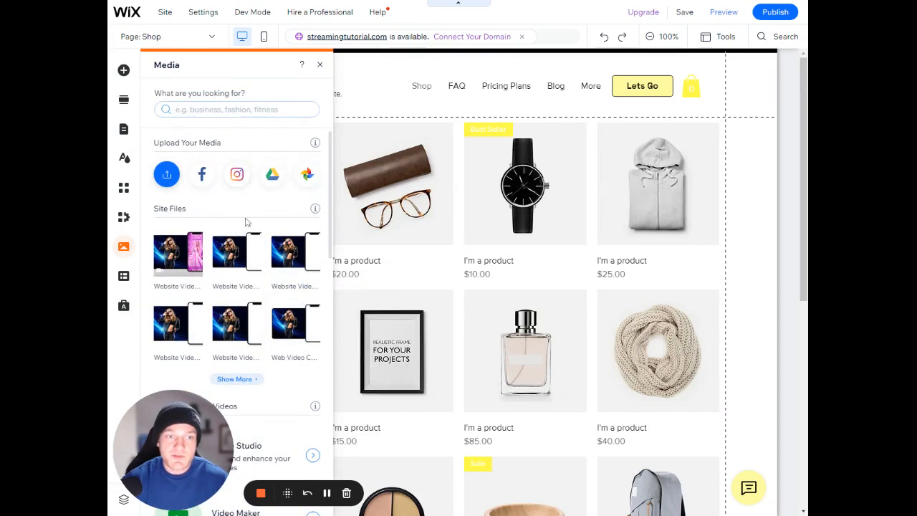
left_click(166, 176)
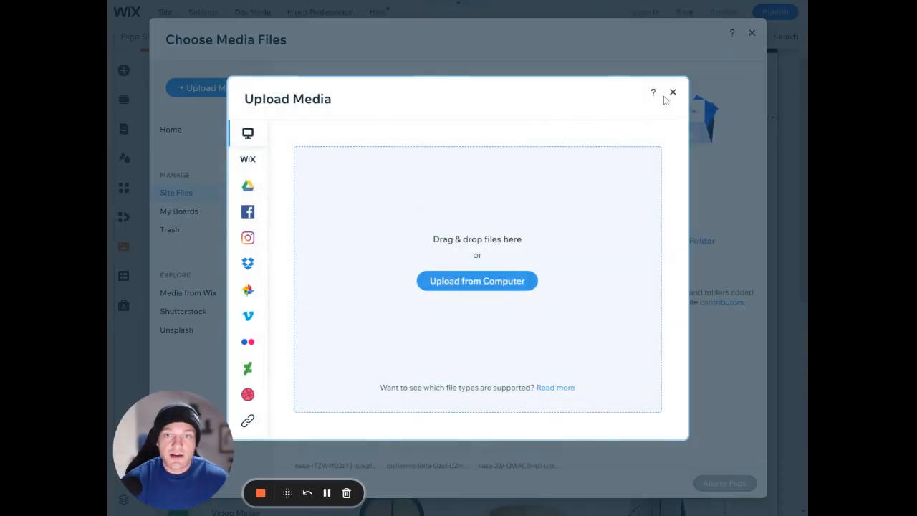
left_click(673, 92)
scroll(401, 223, "down", 10)
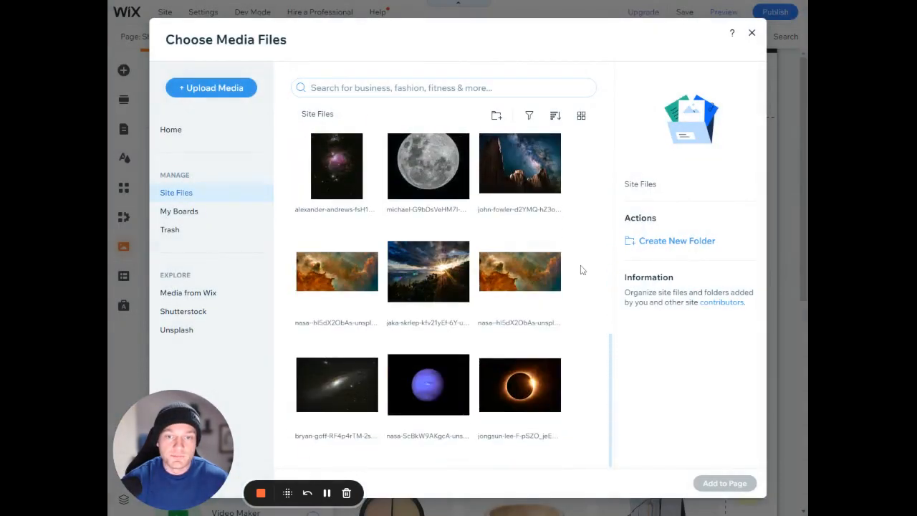
left_click(752, 32)
Look over the Content Manager options and the Ascend marketing and SEO tools, and close them
left_click(123, 276)
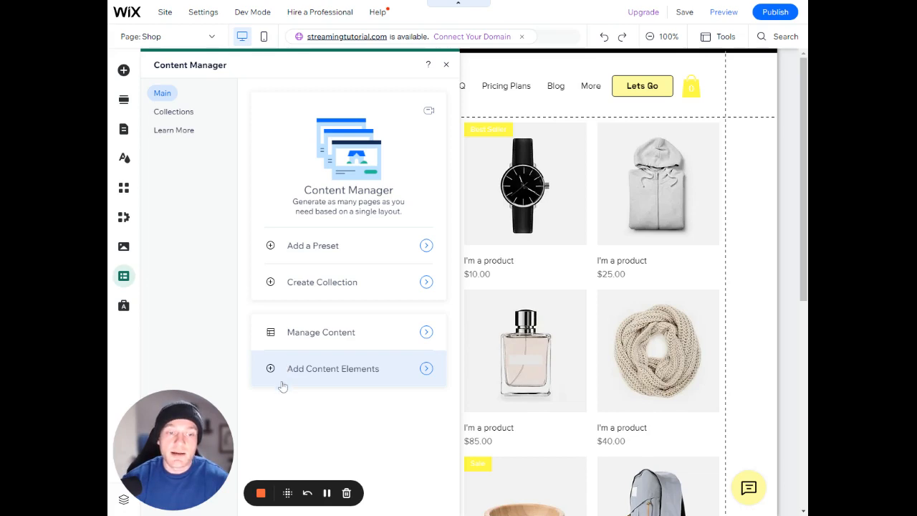
left_click(123, 305)
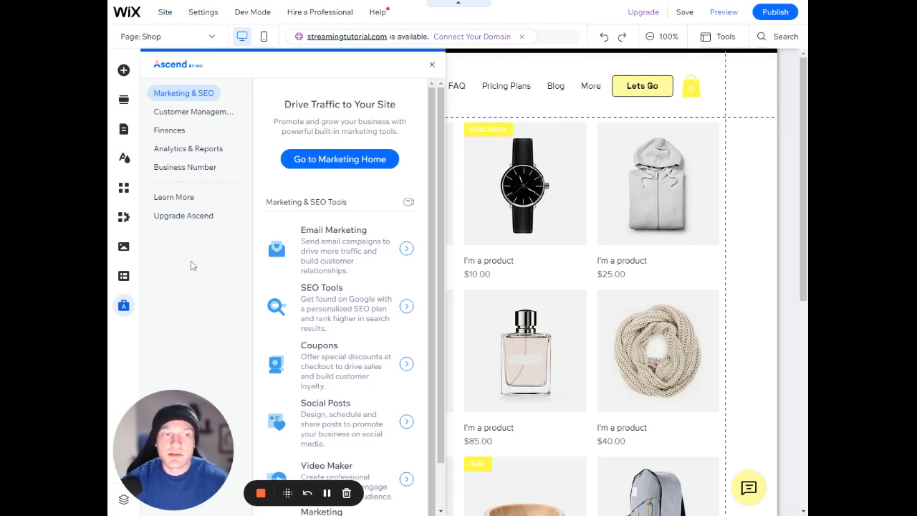
left_click(432, 65)
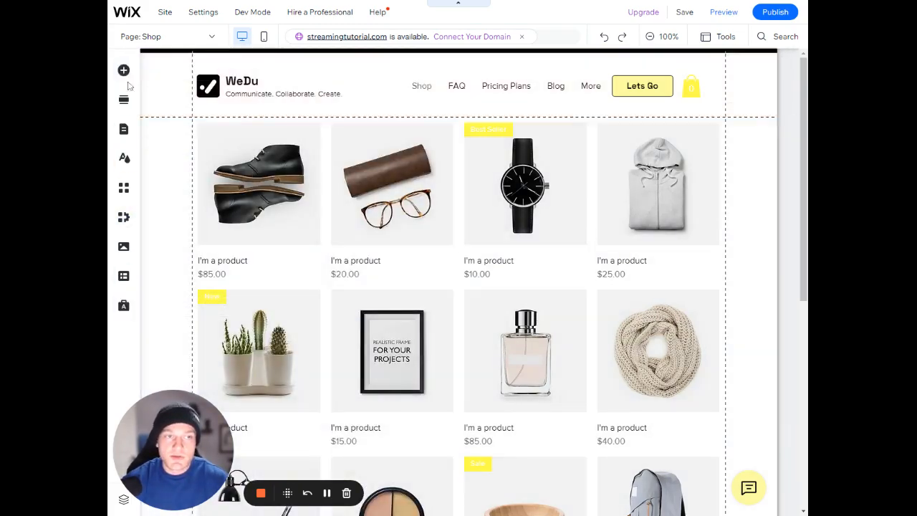
Examine the image elements, including the site images and media upload options, and close everything including the Add an Image help
left_click(125, 158)
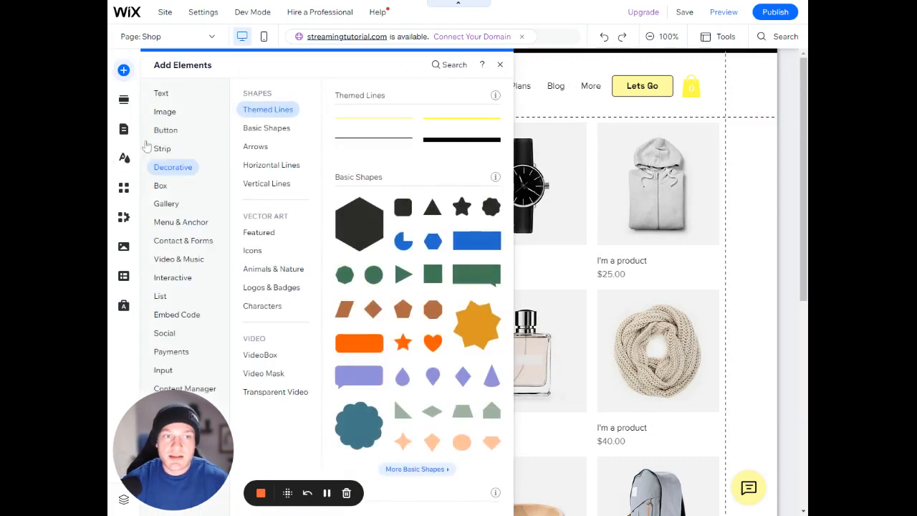
left_click(164, 111)
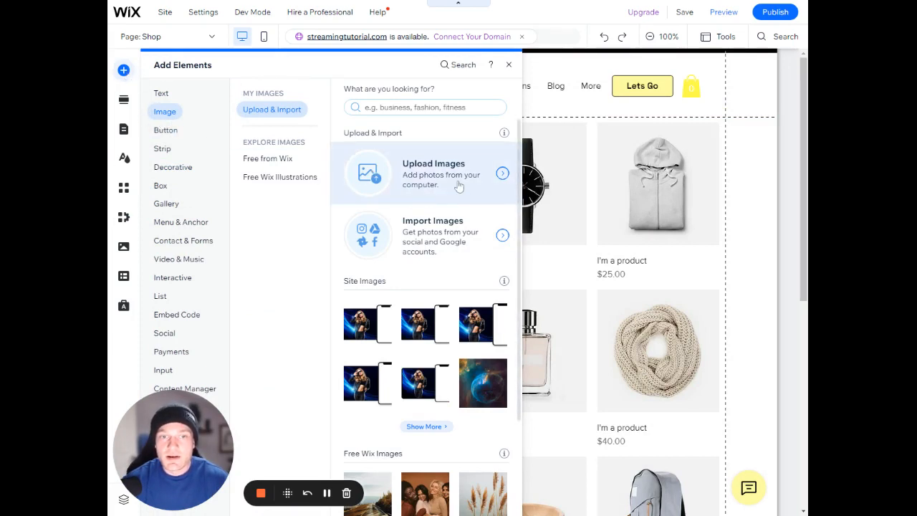
left_click(426, 427)
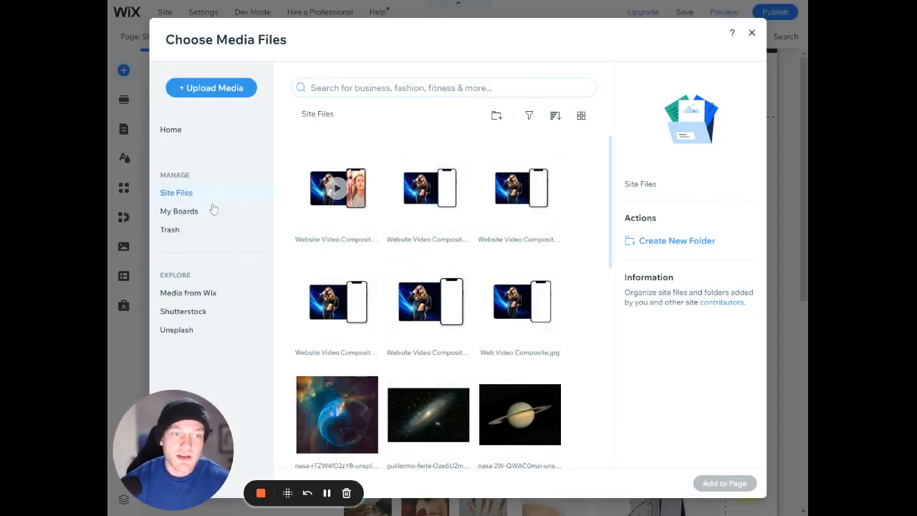
left_click(215, 87)
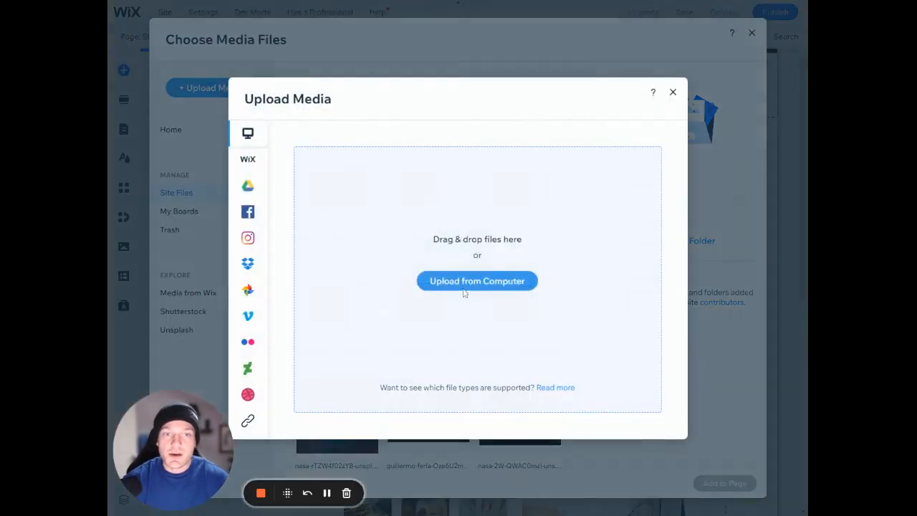
left_click(673, 94)
left_click(752, 33)
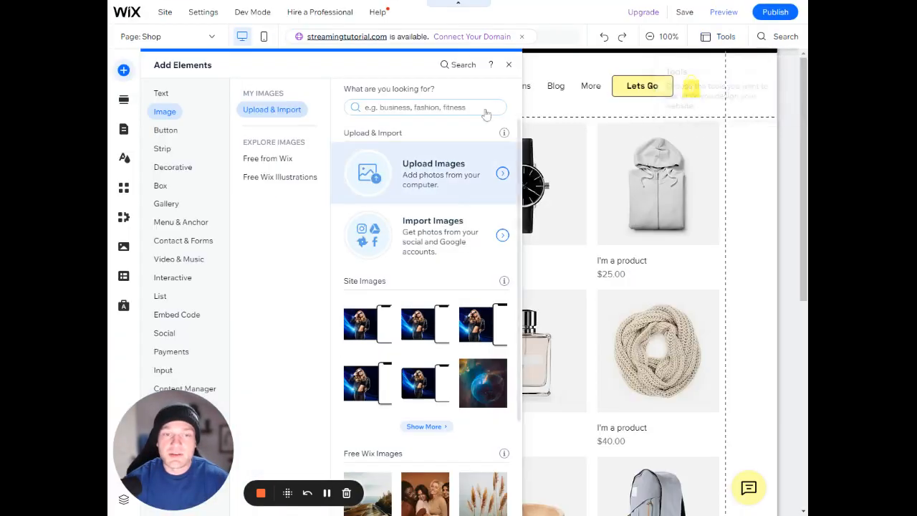
left_click(509, 65)
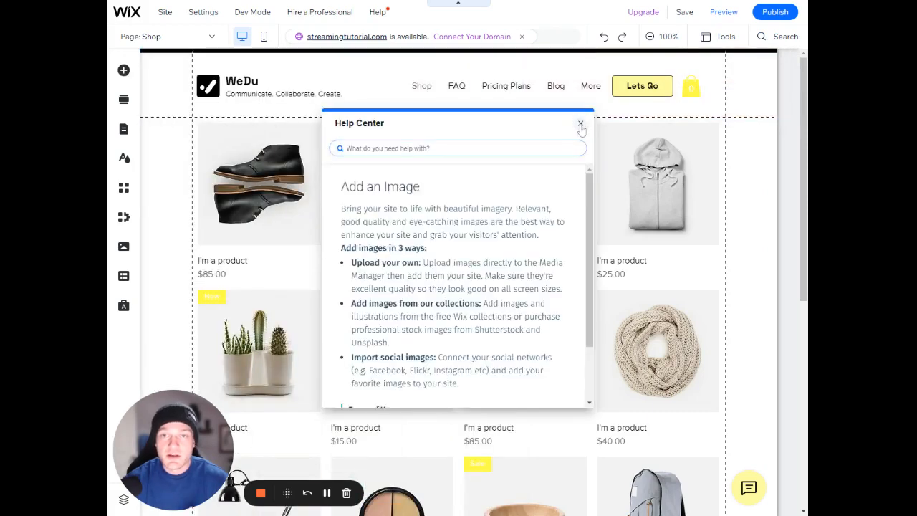
left_click(581, 122)
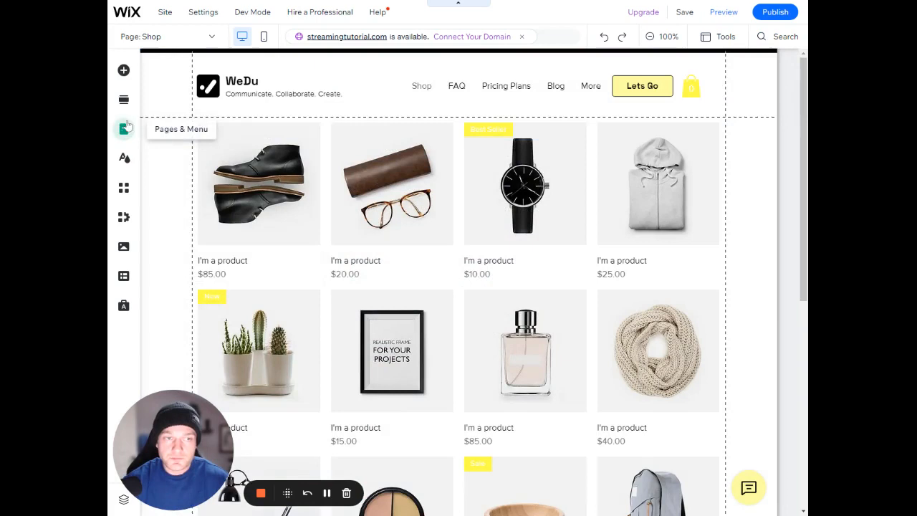
Review the pages in the site menu and switch the editor to the Home page
left_click(123, 129)
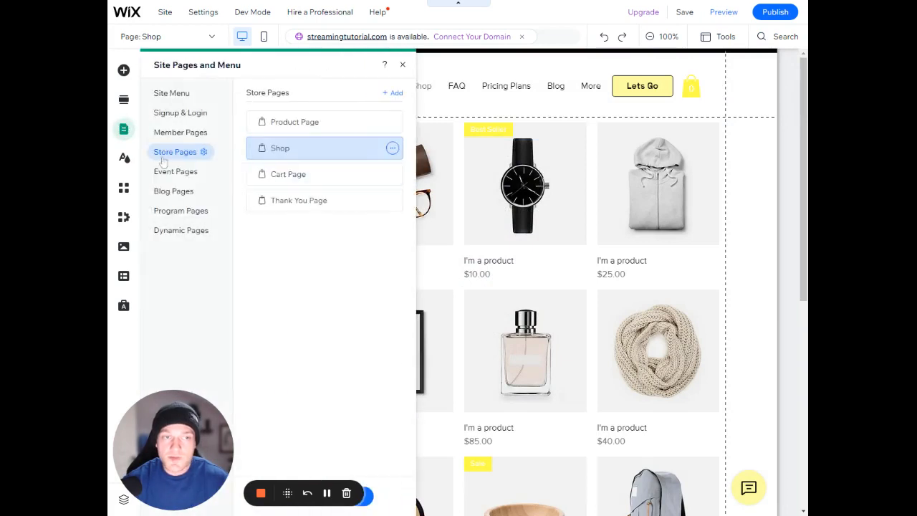
left_click(175, 94)
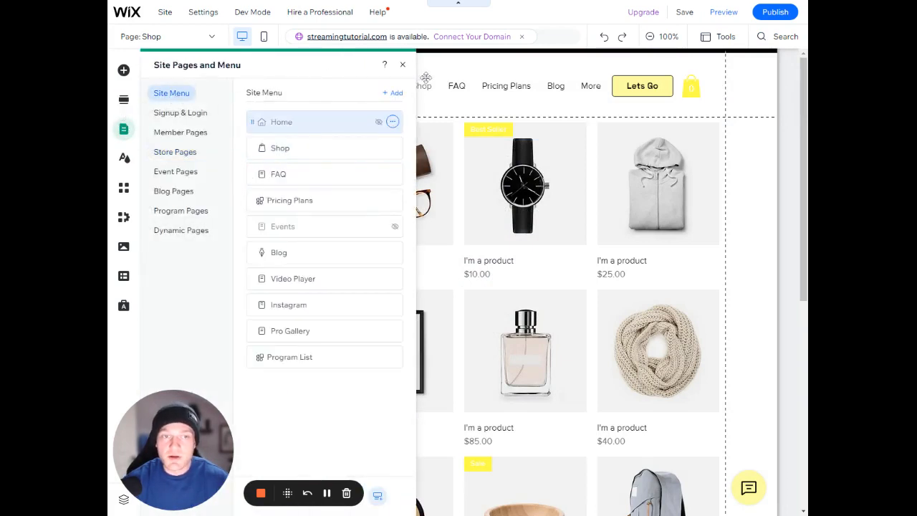
left_click(403, 64)
left_click(327, 493)
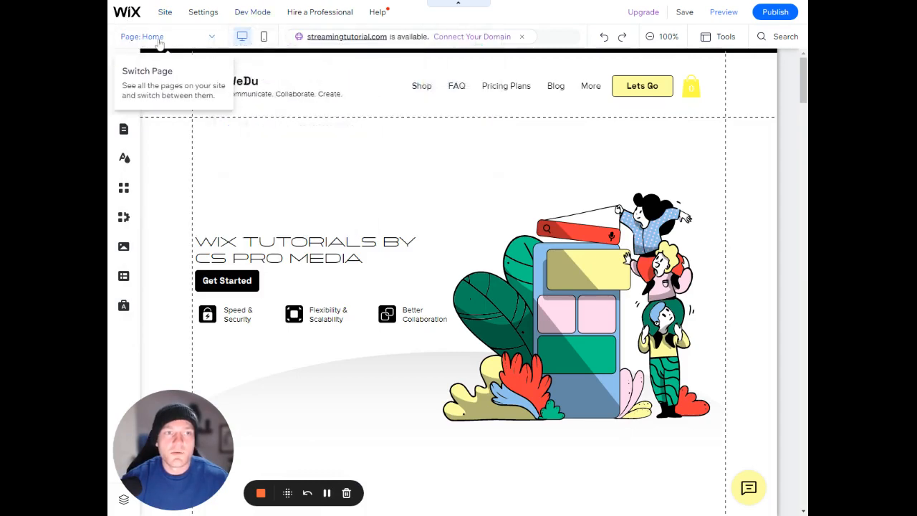
Examine the page switcher's list of site, member, store, event and blog pages, and close it
left_click(160, 42)
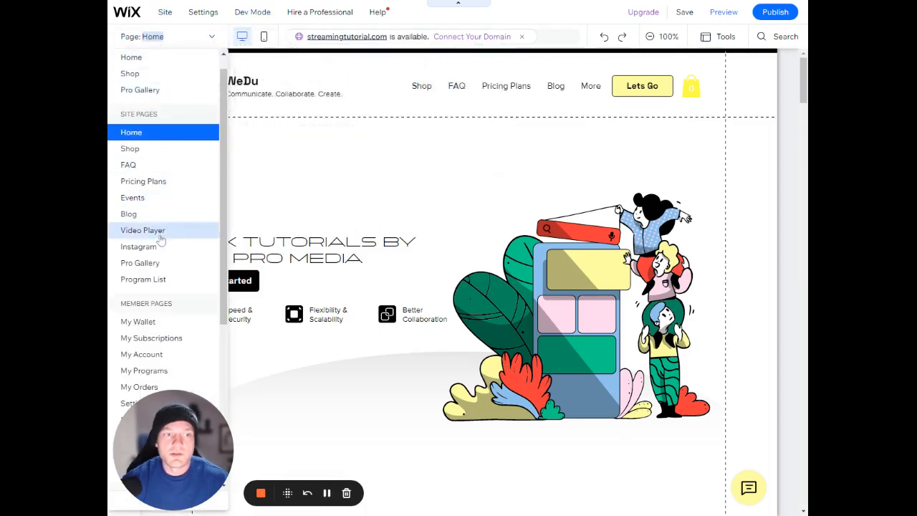
scroll(162, 232, "down", 1)
scroll(163, 233, "down", 3)
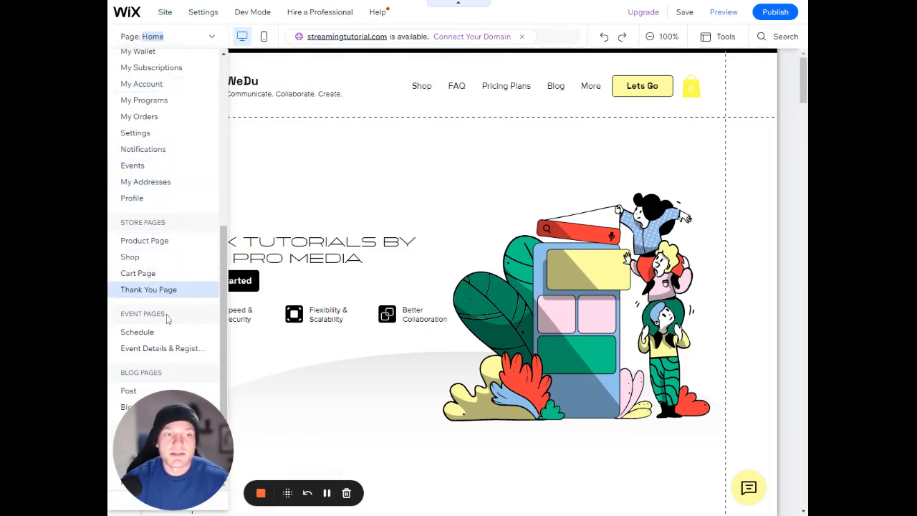
scroll(172, 290, "up", 5)
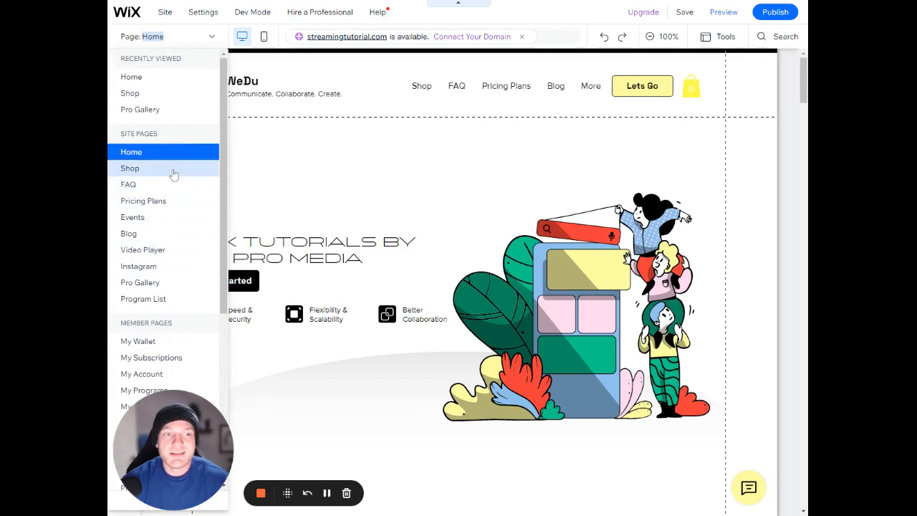
left_click(242, 37)
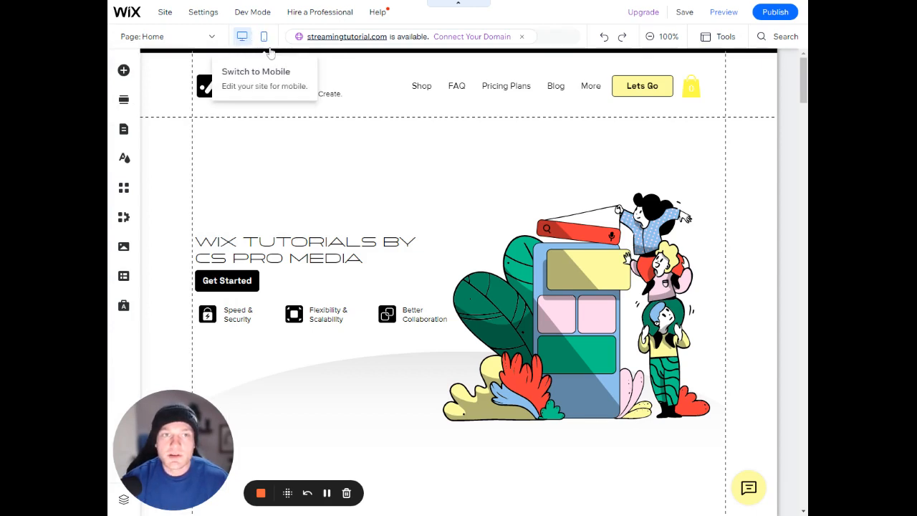
In the mobile editor, move the cart icon up beside the header's menu icon and shorten the header to 131 px high
left_click(264, 36)
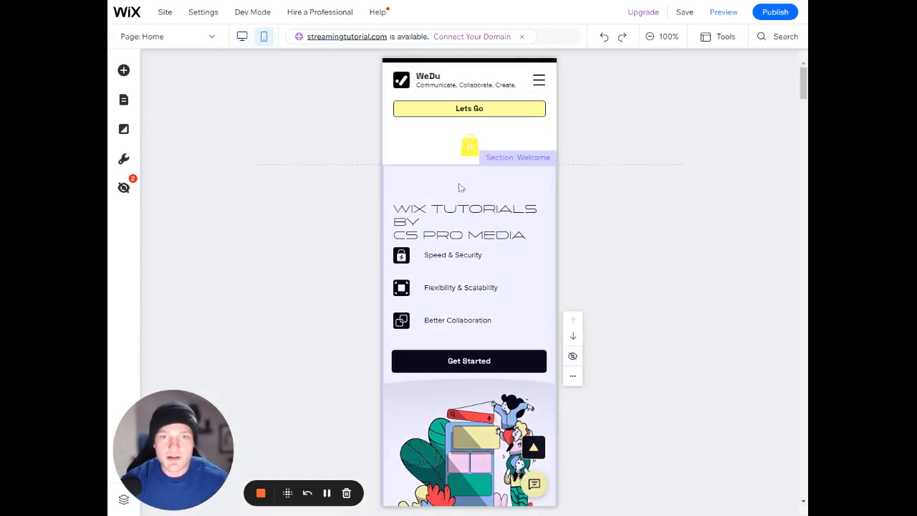
left_click(442, 152)
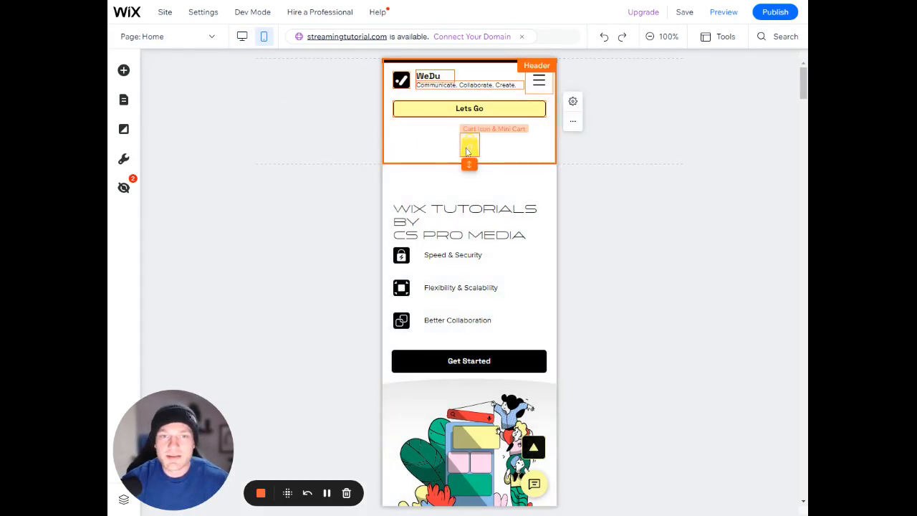
left_click_drag(469, 147, 521, 86)
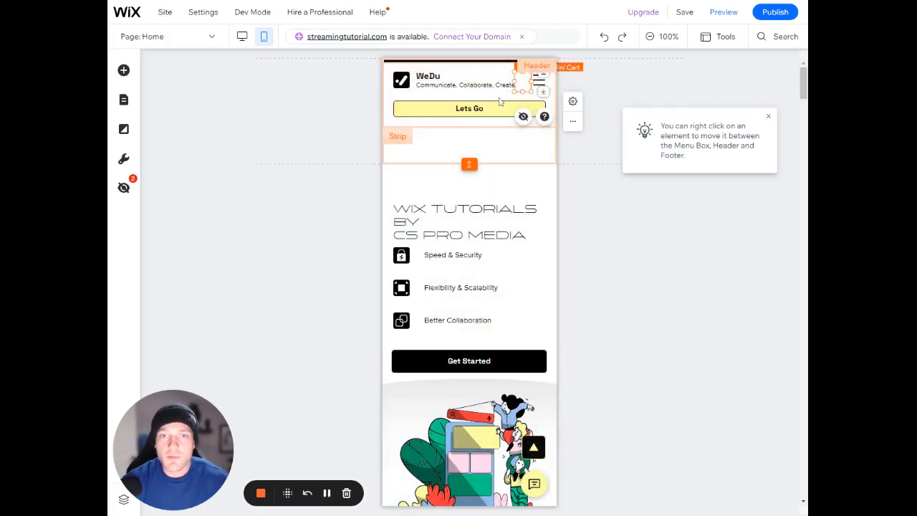
left_click(483, 144)
left_click_drag(474, 161, 470, 131)
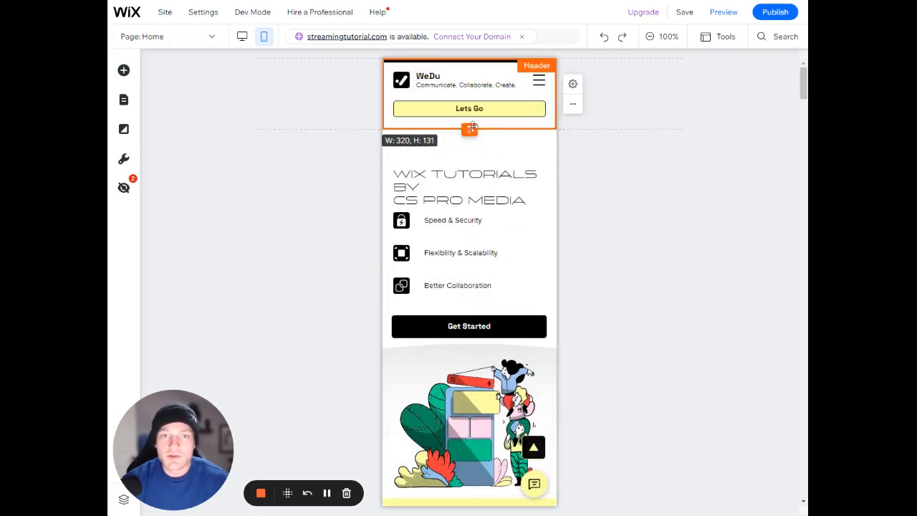
Reduce the empty space above the Welcome section's heading in the mobile layout and return to the desktop editor
left_click(507, 171)
left_click_drag(507, 167, 519, 132)
left_click(518, 142)
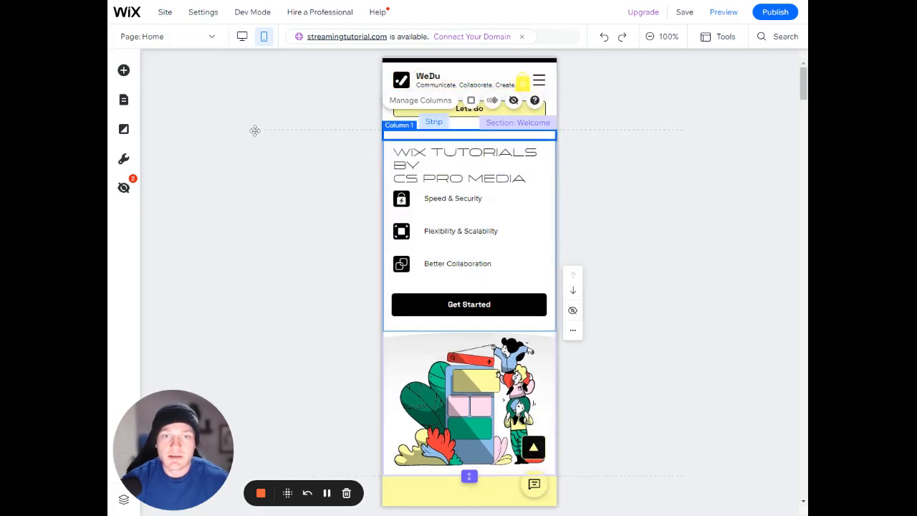
left_click(244, 41)
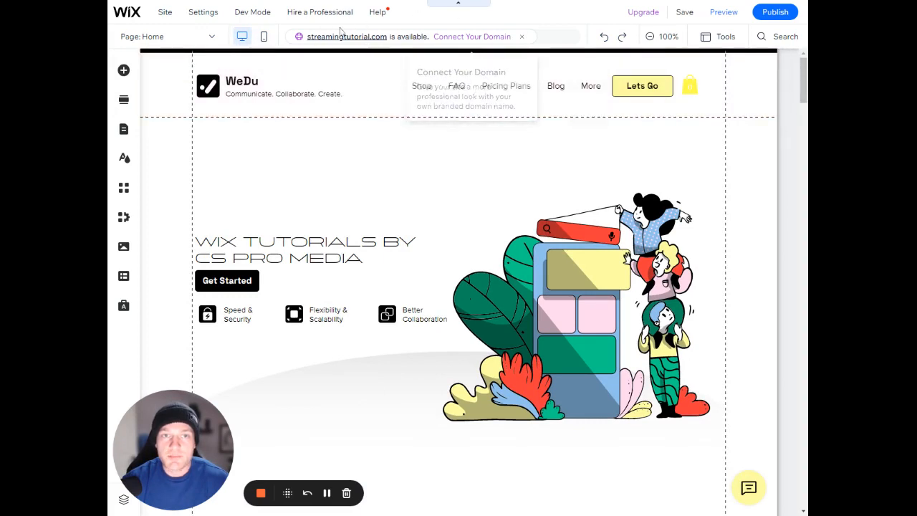
Look over the domain connection offer and view the Home page at 50% zoom before returning to 100%
left_click(506, 53)
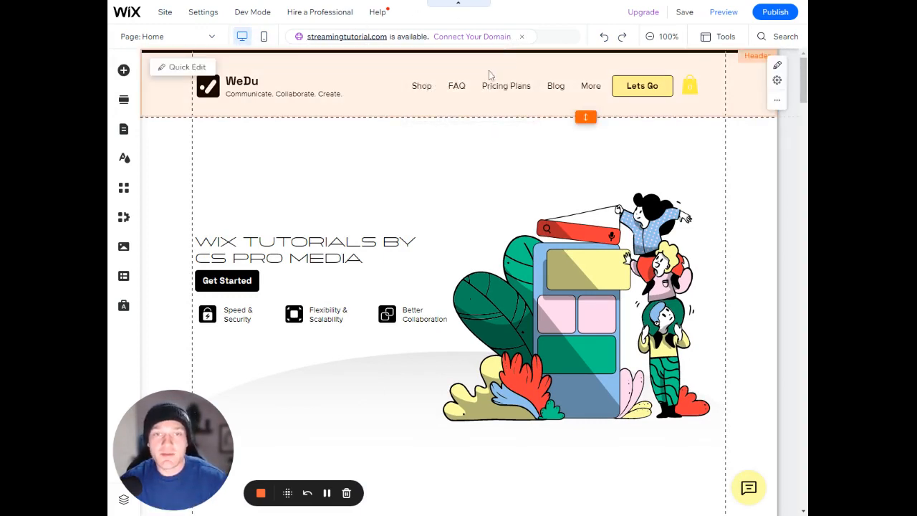
left_click(450, 46)
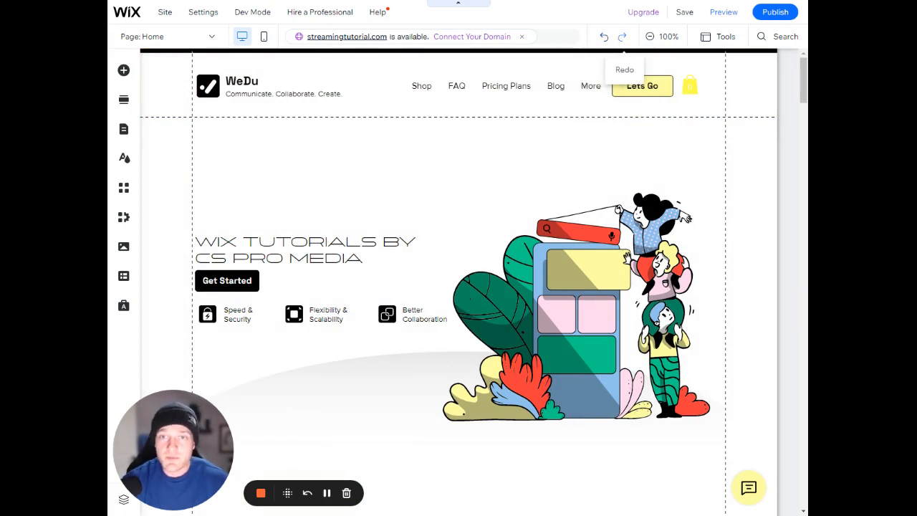
left_click(650, 37)
scroll(549, 209, "down", 10)
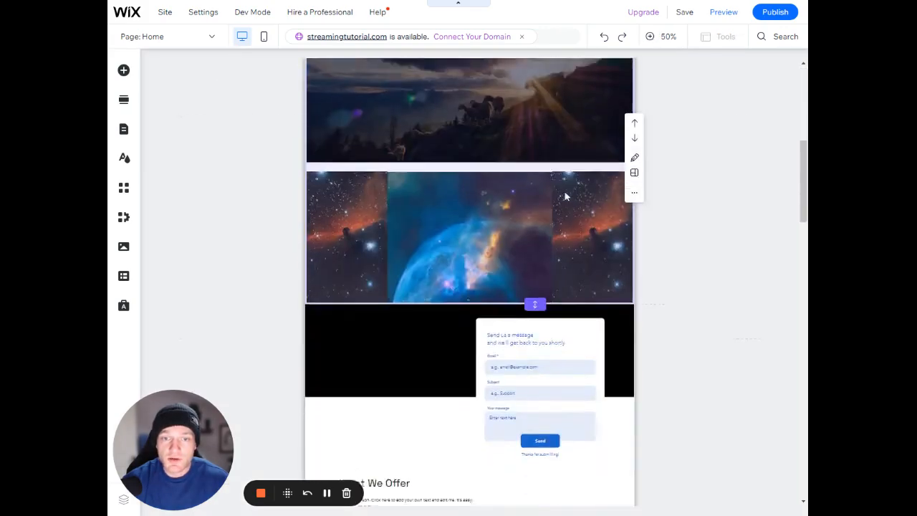
scroll(569, 191, "up", 10)
left_click(613, 151)
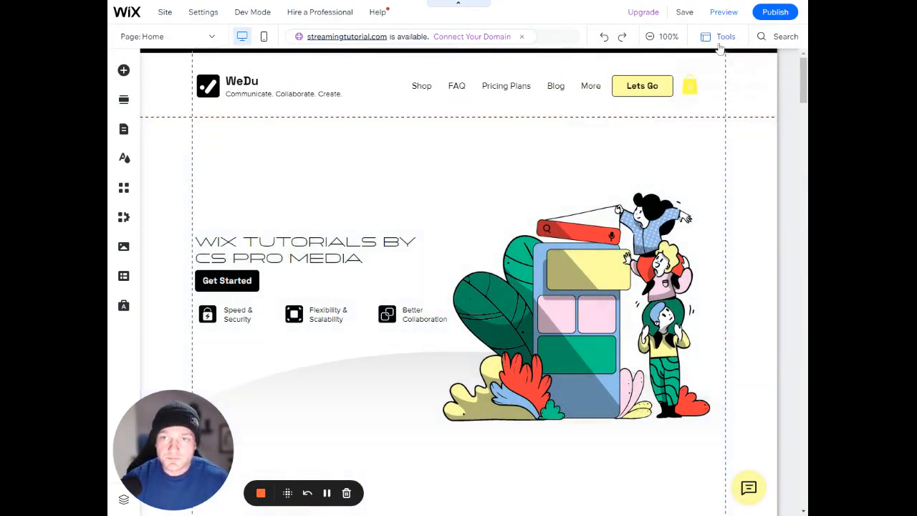
Show the editing Toolbar and select the "Wix Tutorials by CS Pro Media" heading to view its size and position
left_click(722, 36)
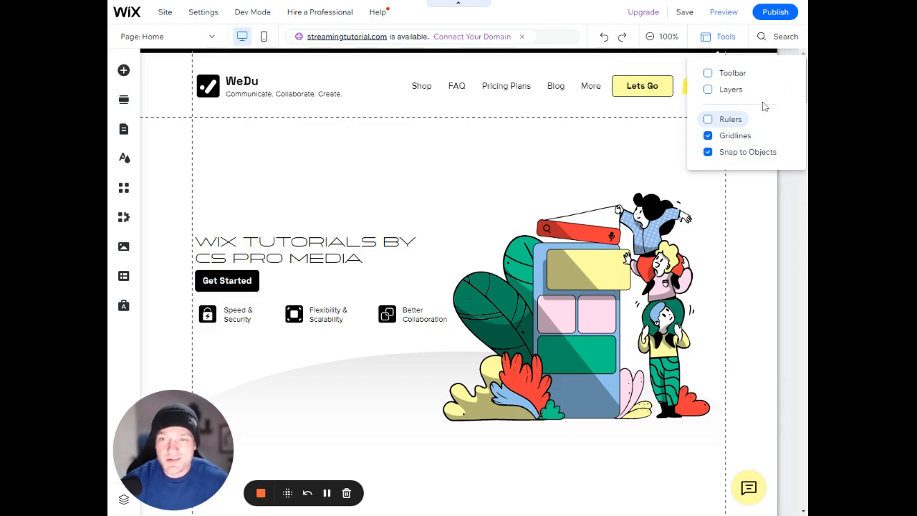
left_click(738, 73)
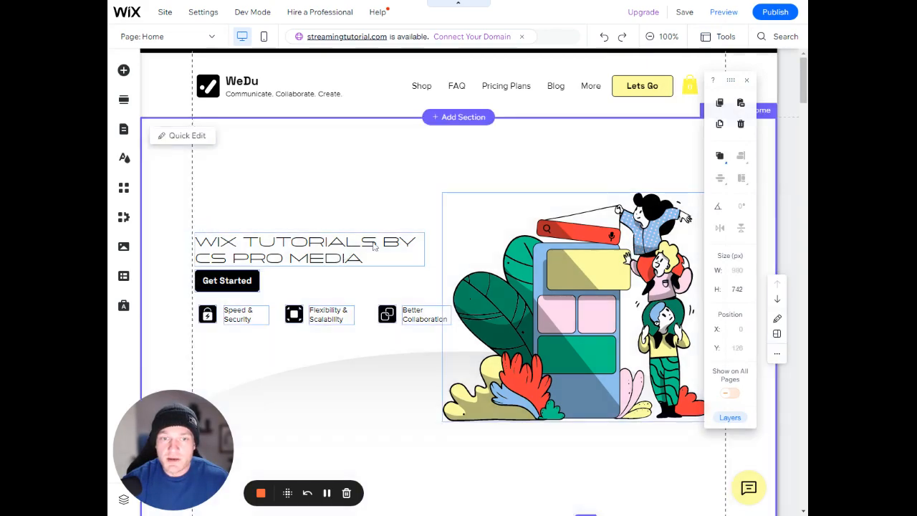
left_click(339, 256)
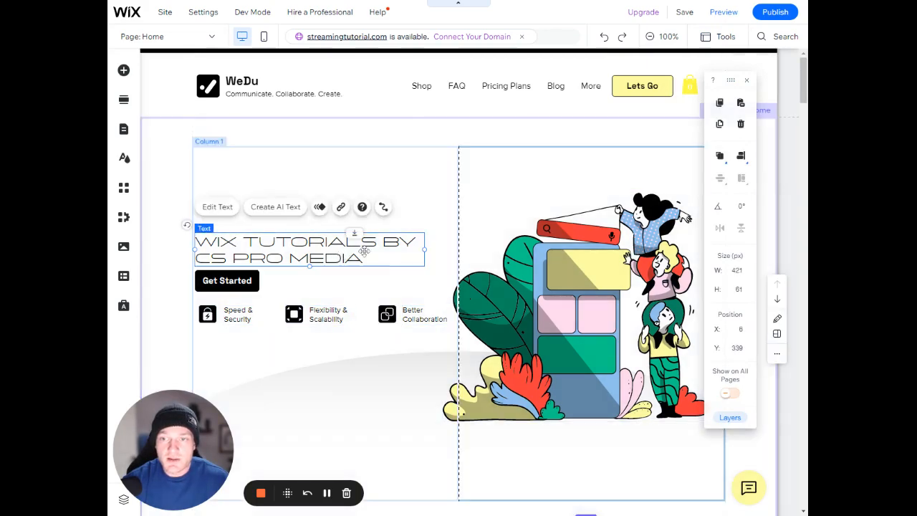
Move the "Better Collaboration" text down to X 380, Y 501 and the "Speed & Security" text to X 62, Y 488
left_click(494, 308)
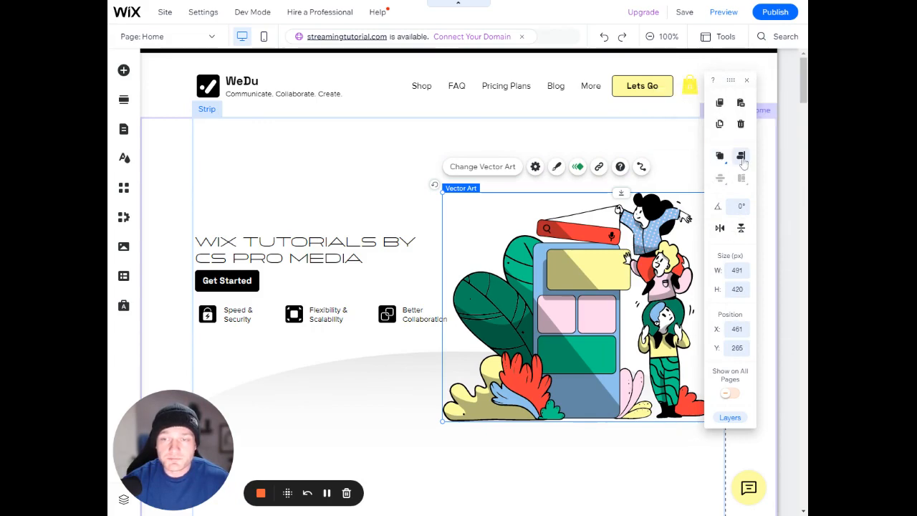
left_click(319, 317)
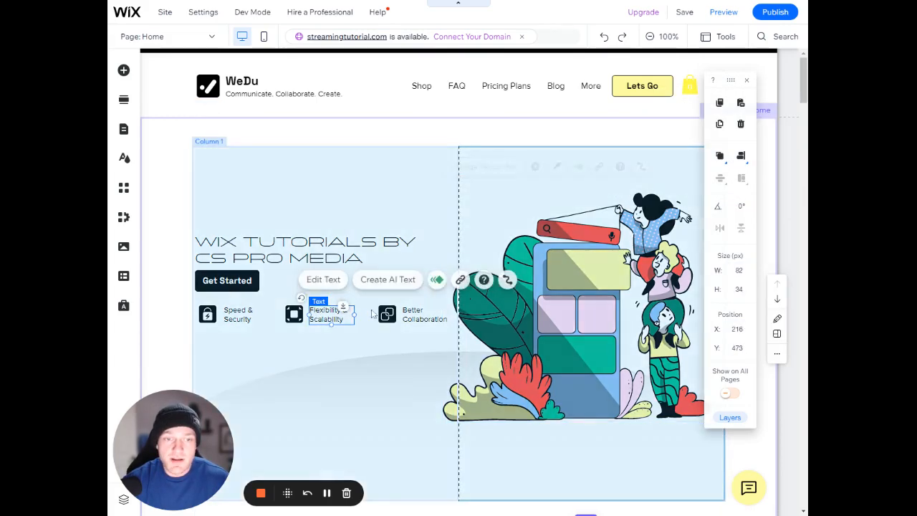
left_click(413, 316)
left_click_drag(416, 318, 411, 333)
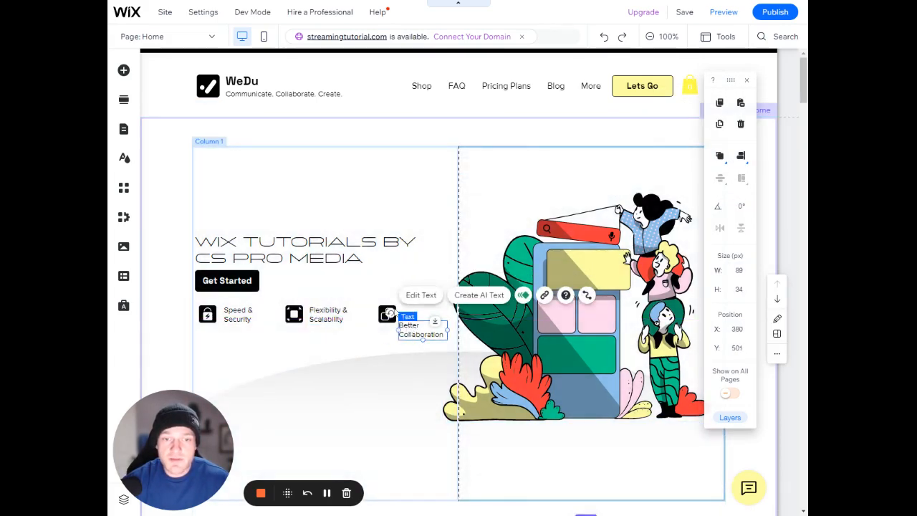
left_click_drag(256, 323, 256, 331)
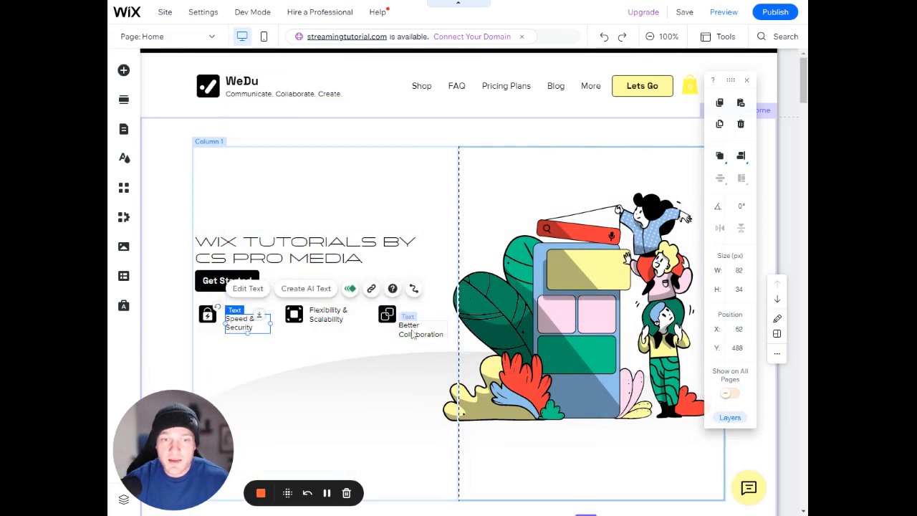
left_click(413, 334)
Align the three feature icons and their texts along their vertical middles and distribute them evenly horizontally
left_click_drag(421, 347, 203, 304)
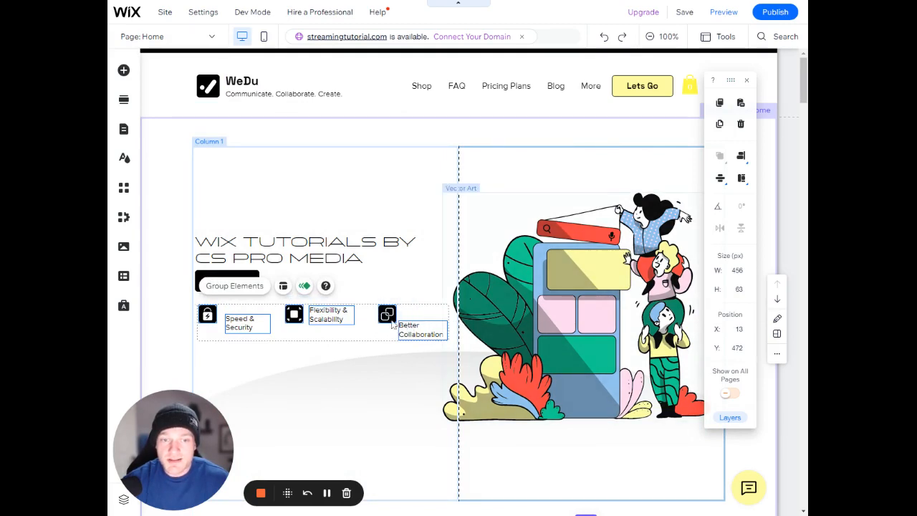
left_click(741, 157)
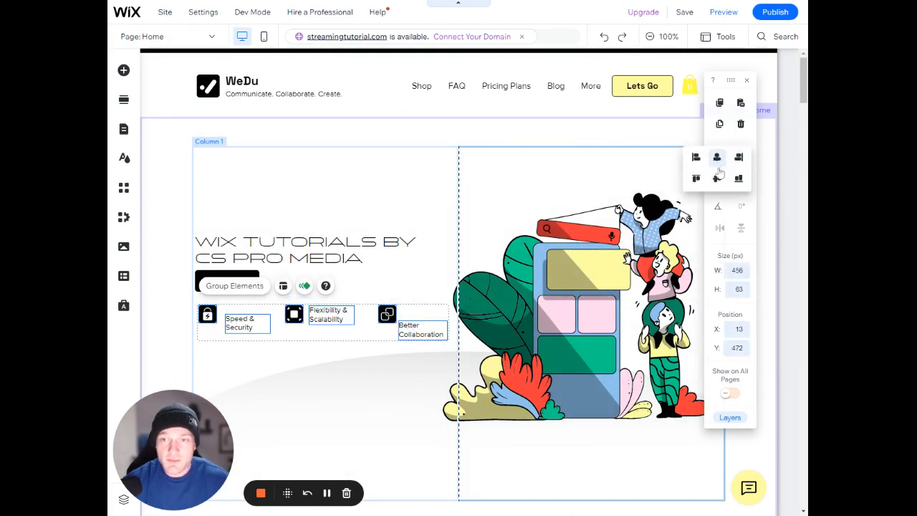
left_click(717, 178)
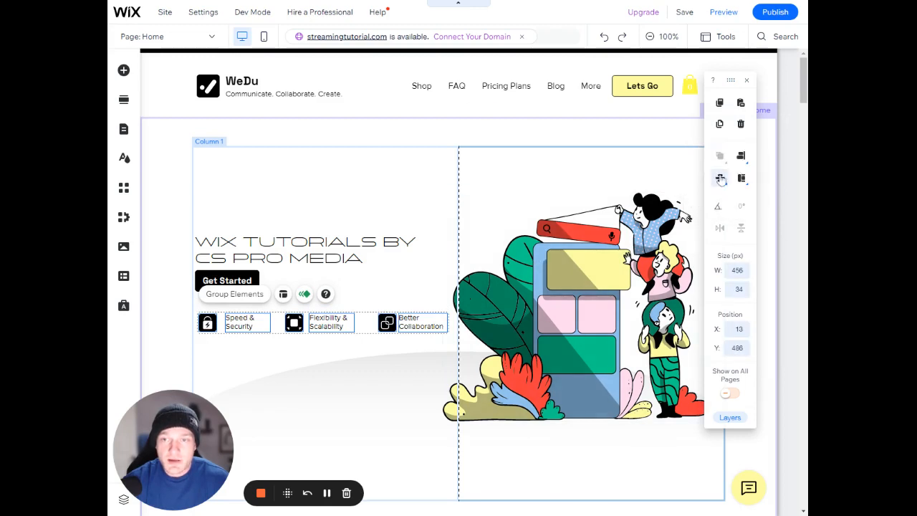
left_click(720, 178)
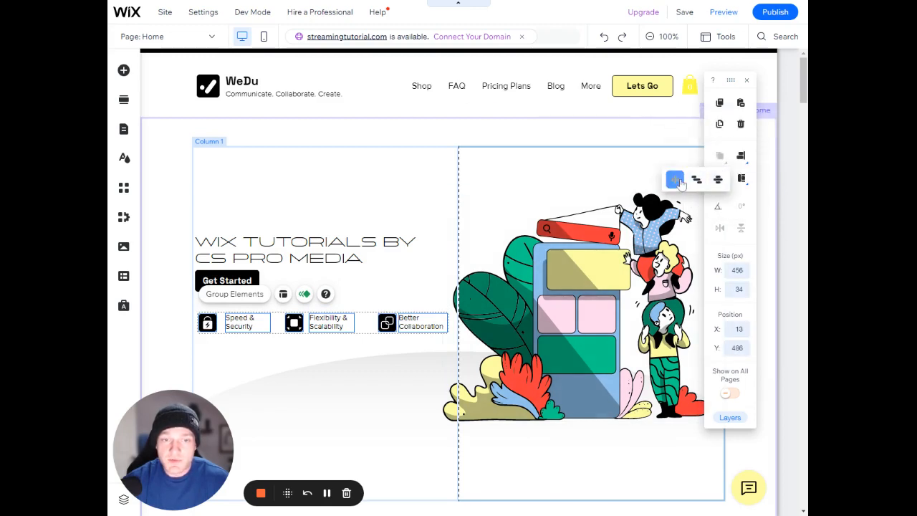
left_click(677, 181)
left_click(416, 281)
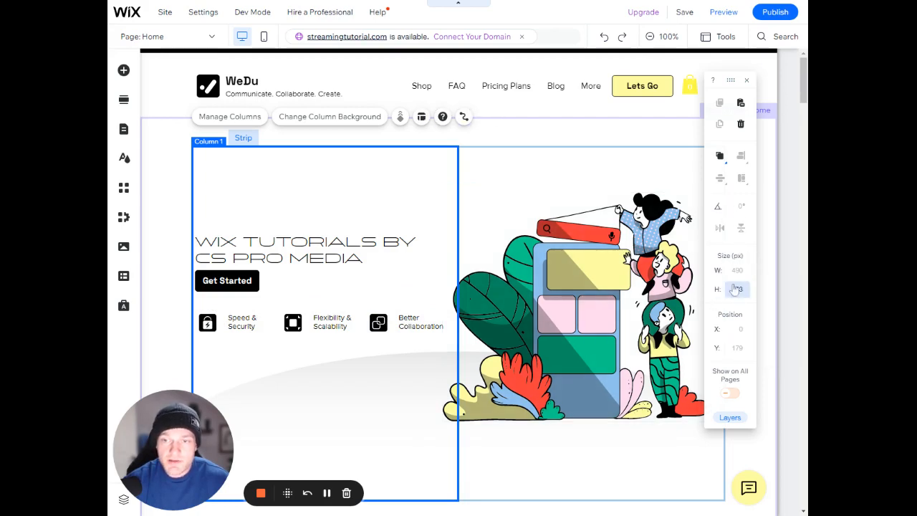
Set the About section's height to 500 px and move the strip holding its heading and paragraph down to Y 956
scroll(422, 179, "down", 6)
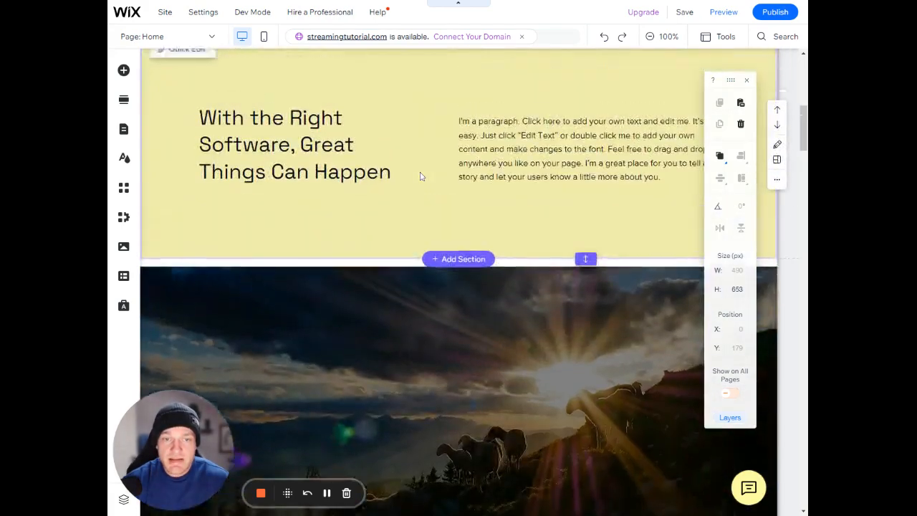
scroll(422, 172, "up", 2)
left_click(427, 165)
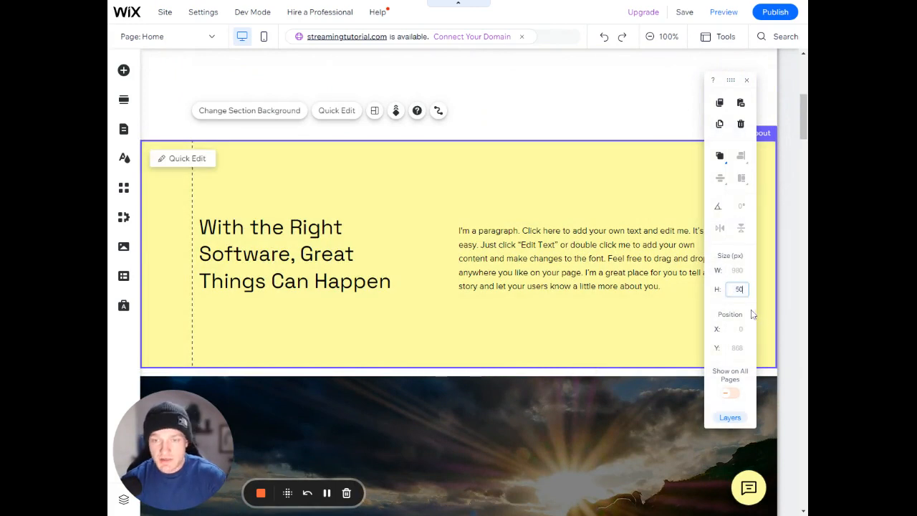
key("Return")
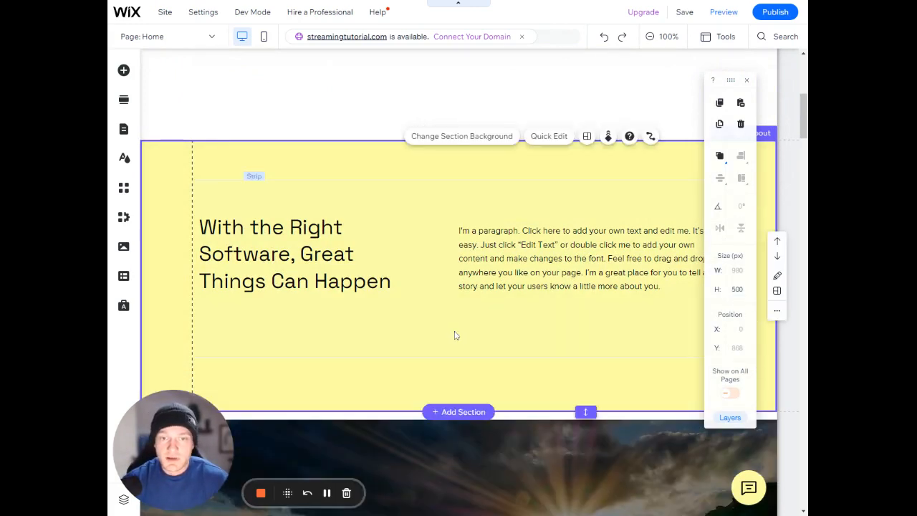
left_click(446, 299)
left_click_drag(424, 239, 424, 242)
Shorten the About section and set its height to 450 px
left_click(157, 170)
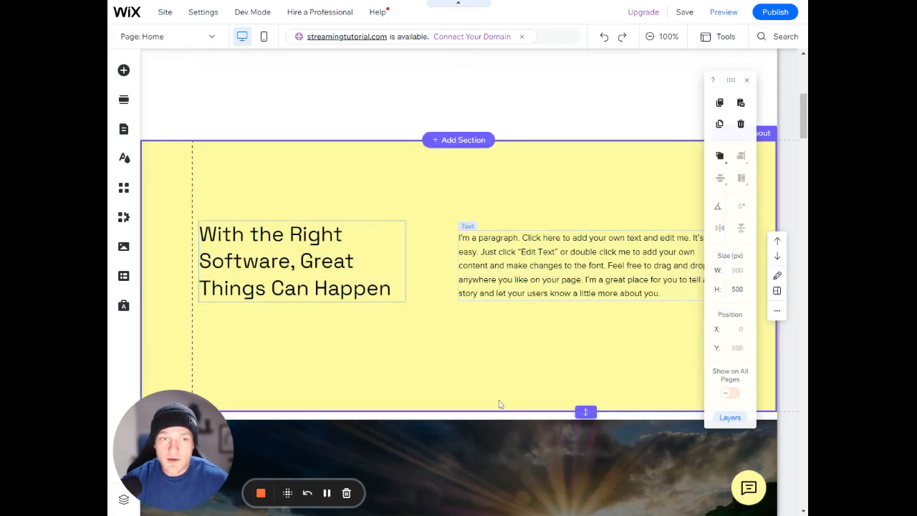
left_click_drag(582, 413, 555, 378)
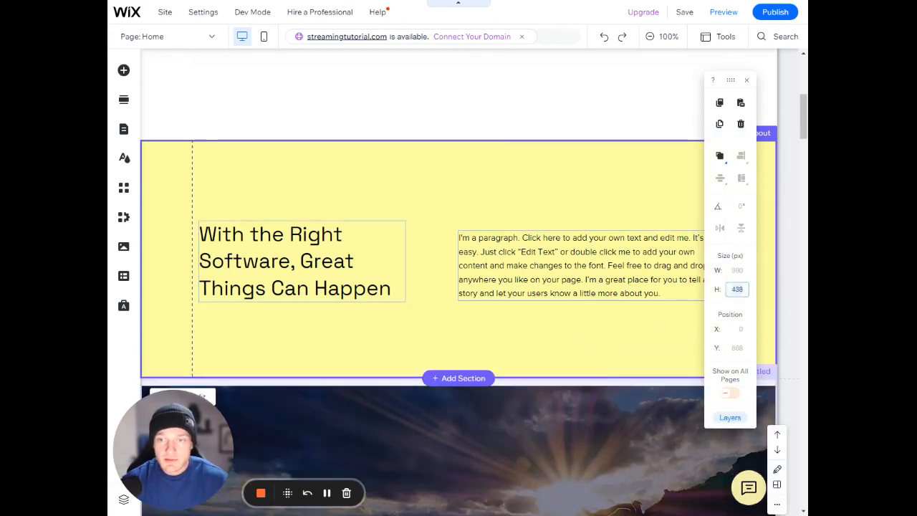
key("Return")
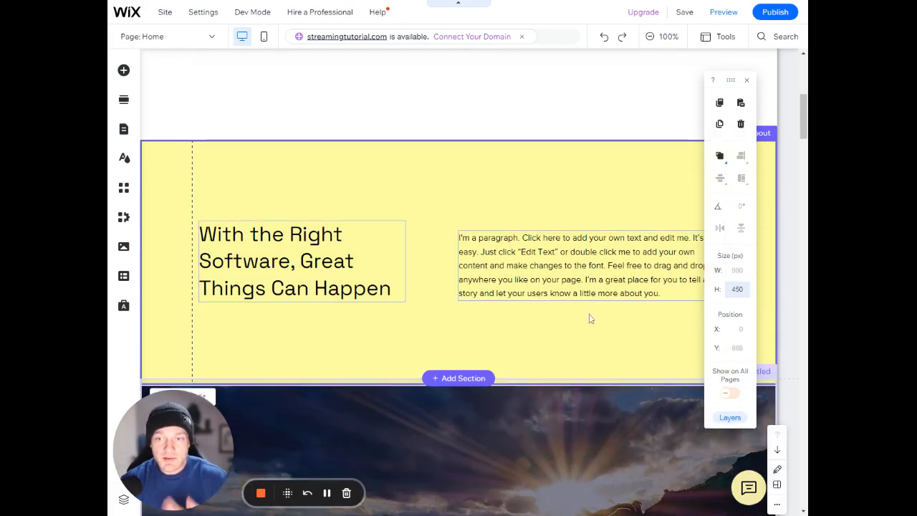
Move the About section's strip with the heading and paragraph up to Y 931 and reselect the section
left_click(438, 289)
scroll(454, 279, "up", 2)
scroll(453, 280, "up", 3)
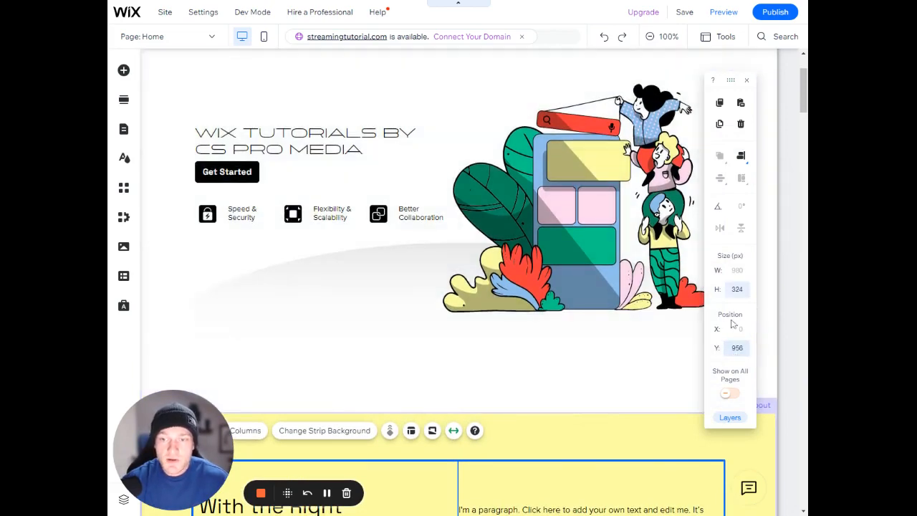
left_click(540, 429)
scroll(537, 358, "down", 4)
left_click(424, 219)
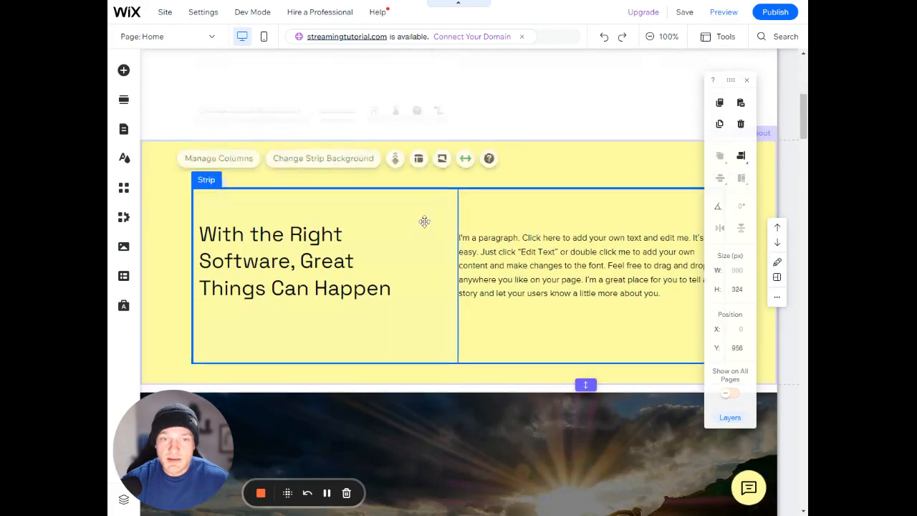
left_click_drag(426, 211, 421, 203)
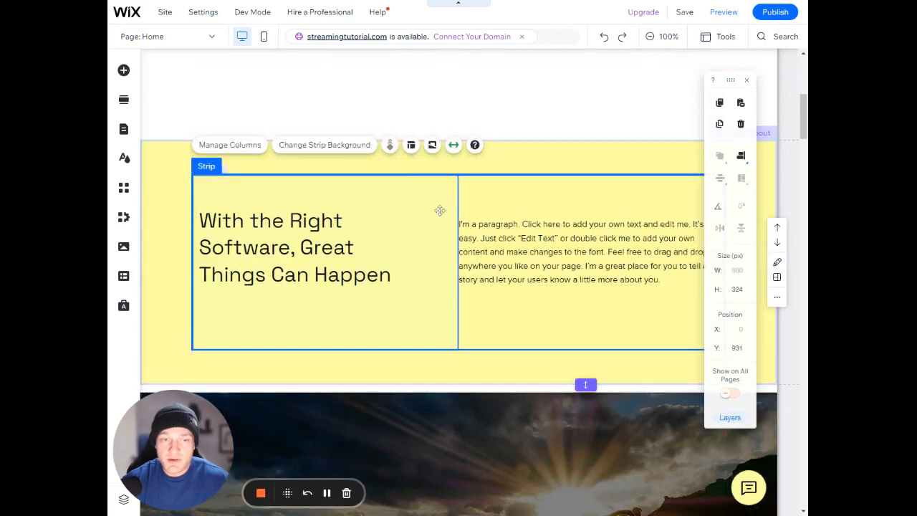
left_click(536, 162)
Close the editing Toolbar and show the Layers panel
scroll(565, 193, "up", 3)
scroll(564, 199, "up", 3)
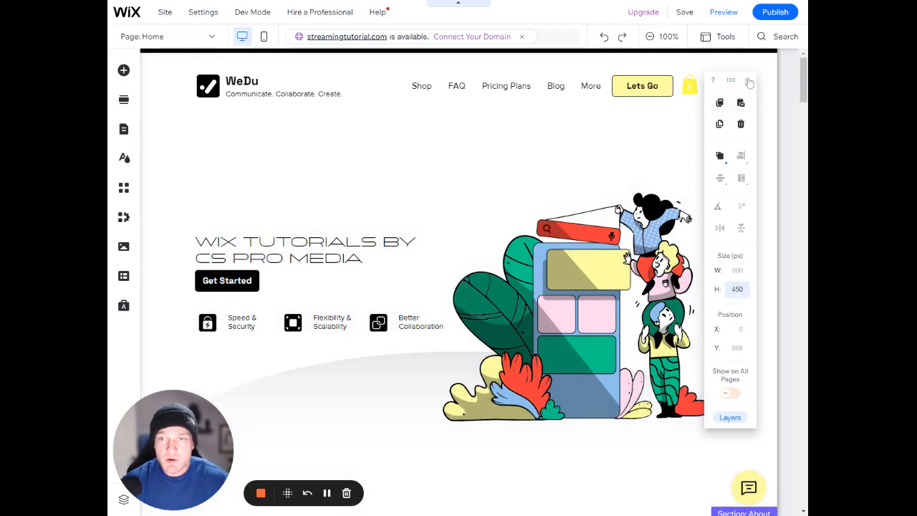
left_click(747, 81)
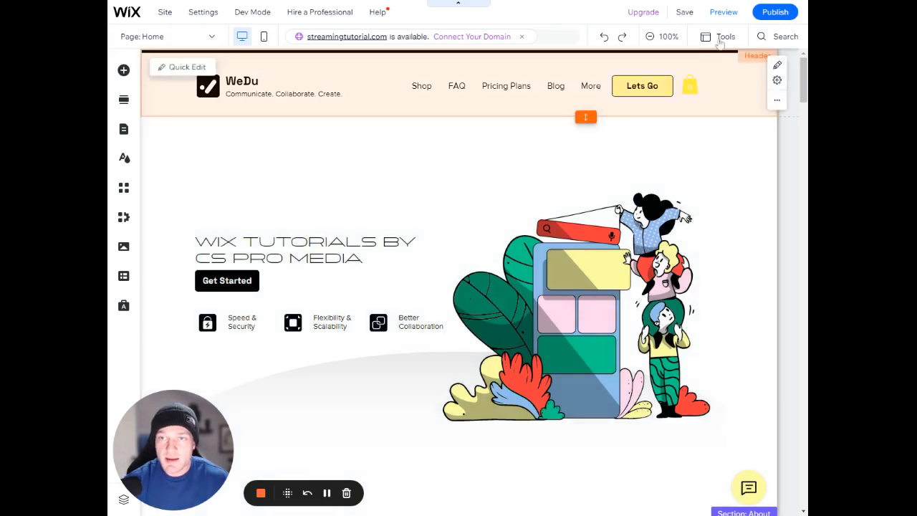
left_click(720, 38)
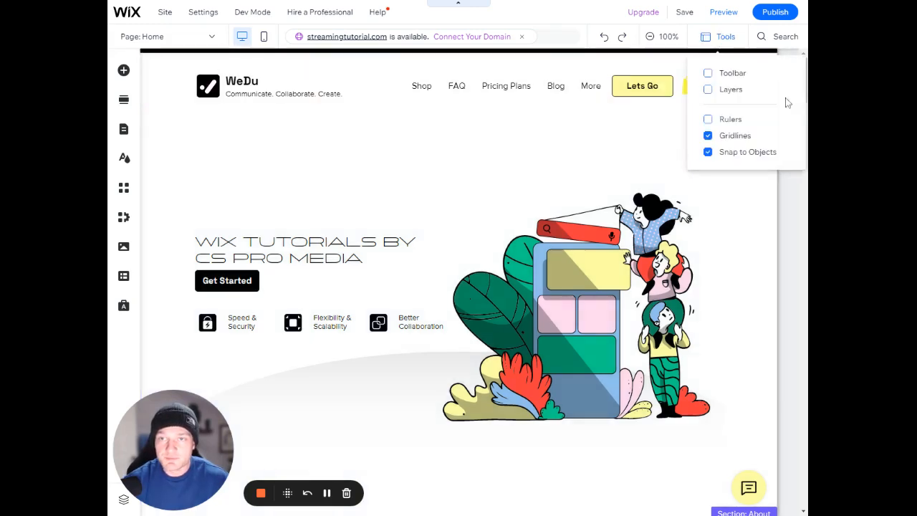
left_click(731, 91)
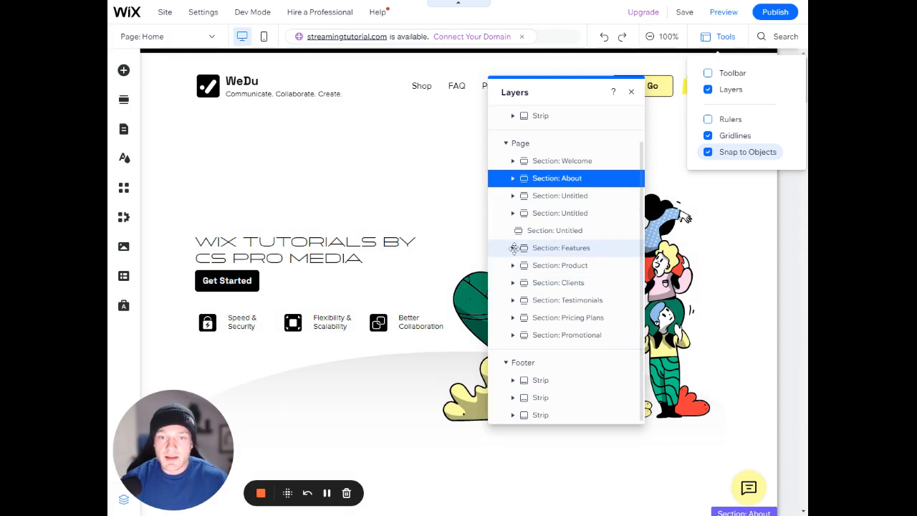
Expand the Features section's layers down to its columns and place the "Comprehensive Custo..." text layer above the image in Column 3
left_click(512, 248)
left_click(518, 283)
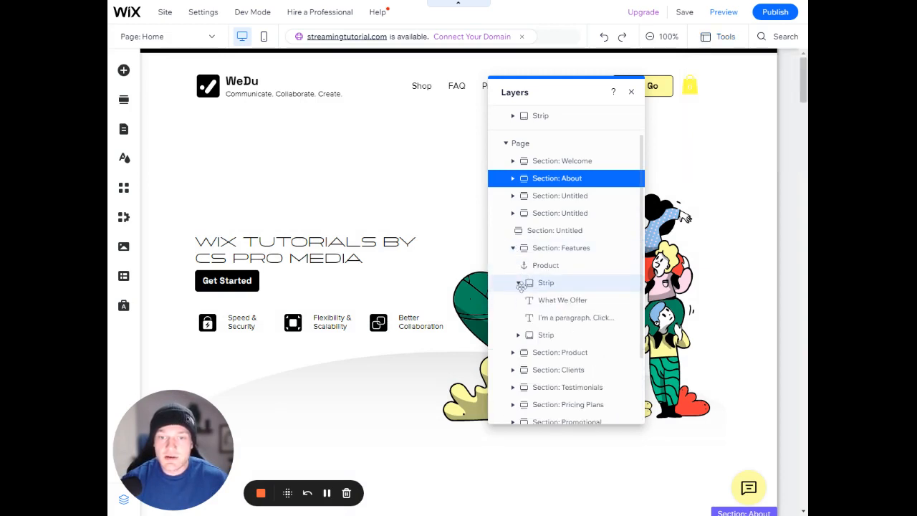
left_click(518, 334)
scroll(520, 337, "down", 3)
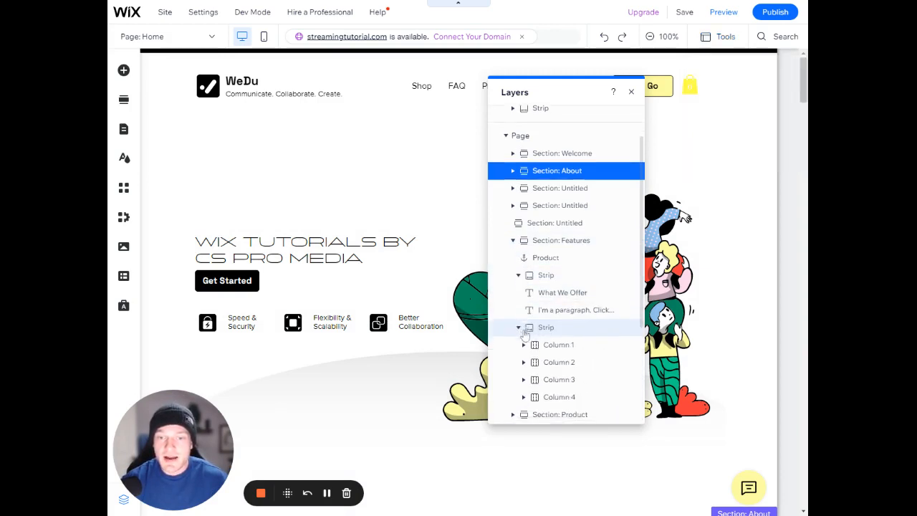
left_click(524, 244)
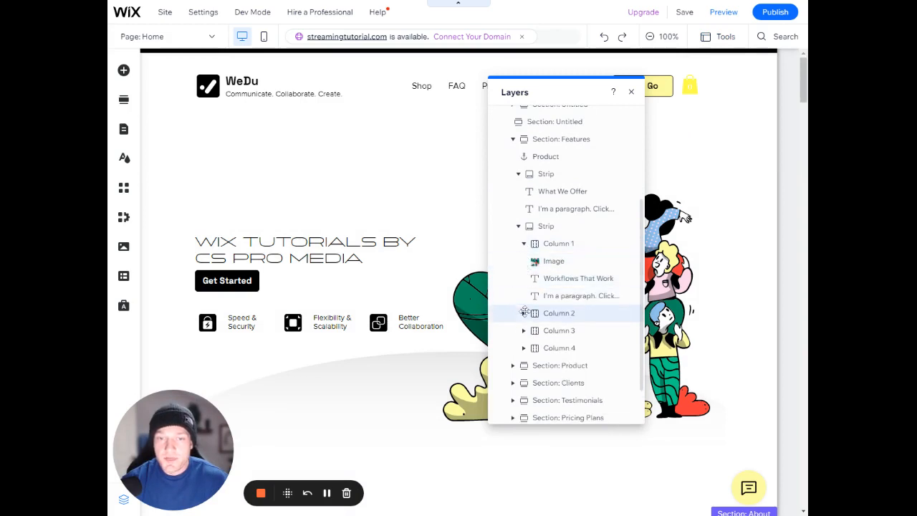
left_click(524, 313)
scroll(525, 318, "down", 3)
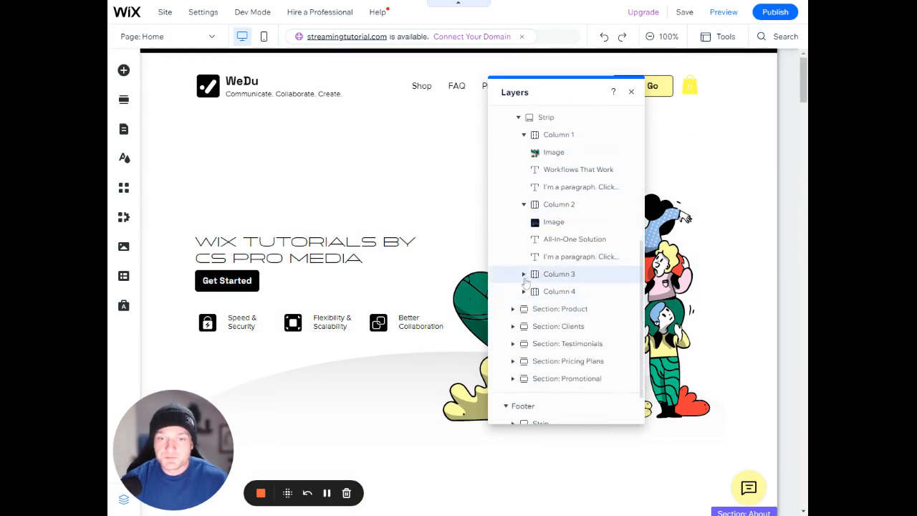
left_click(523, 274)
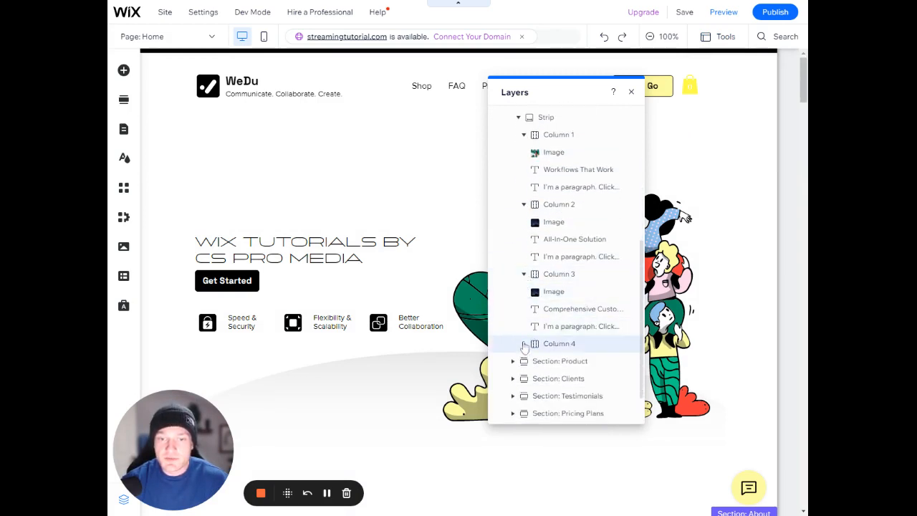
left_click_drag(541, 309, 544, 277)
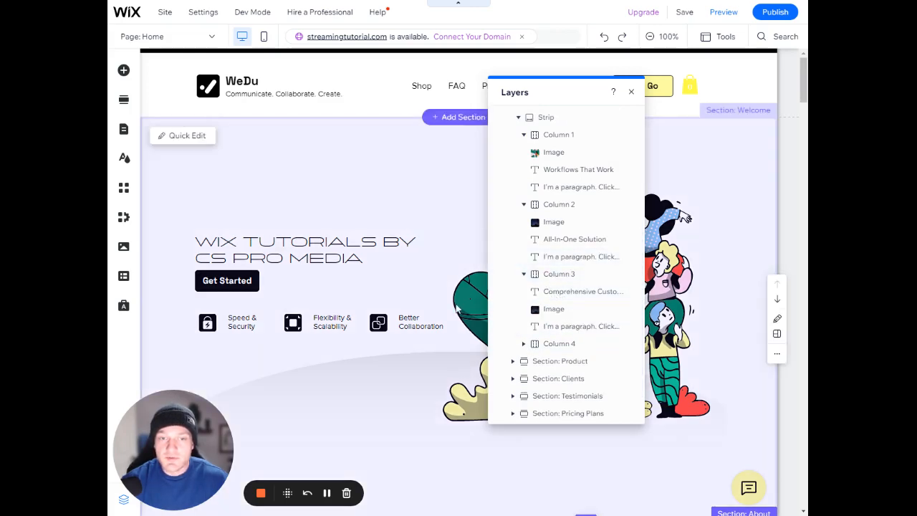
Move the "Better Collaboration" text over the Welcome section's illustration and try to select it on the canvas
left_click(424, 320)
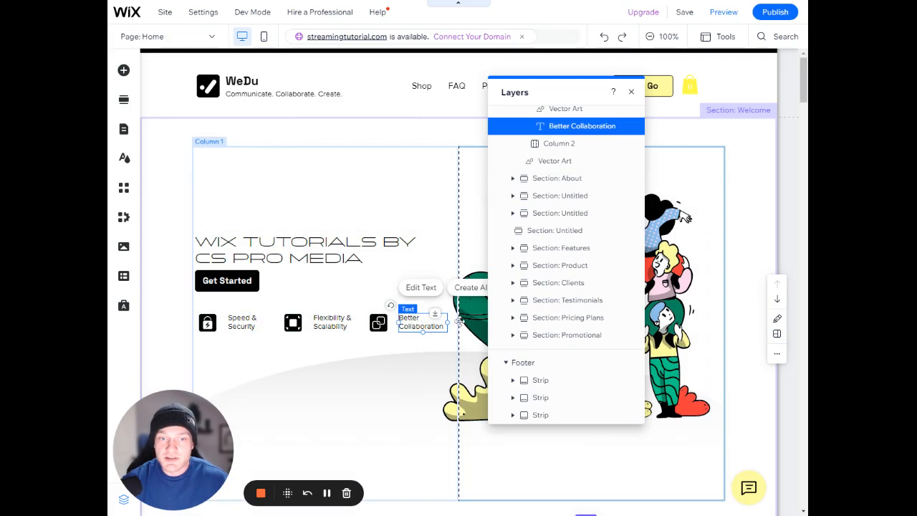
left_click_drag(459, 322, 479, 309)
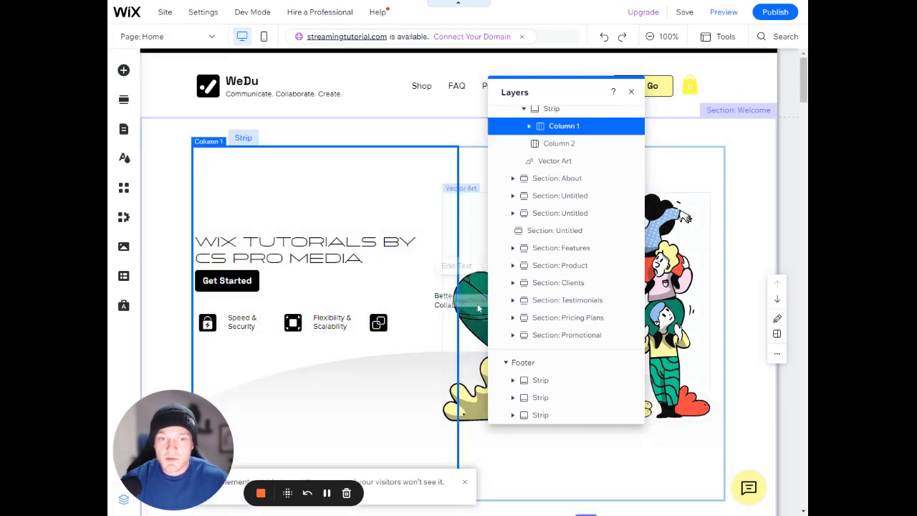
left_click(477, 306)
left_click(480, 280)
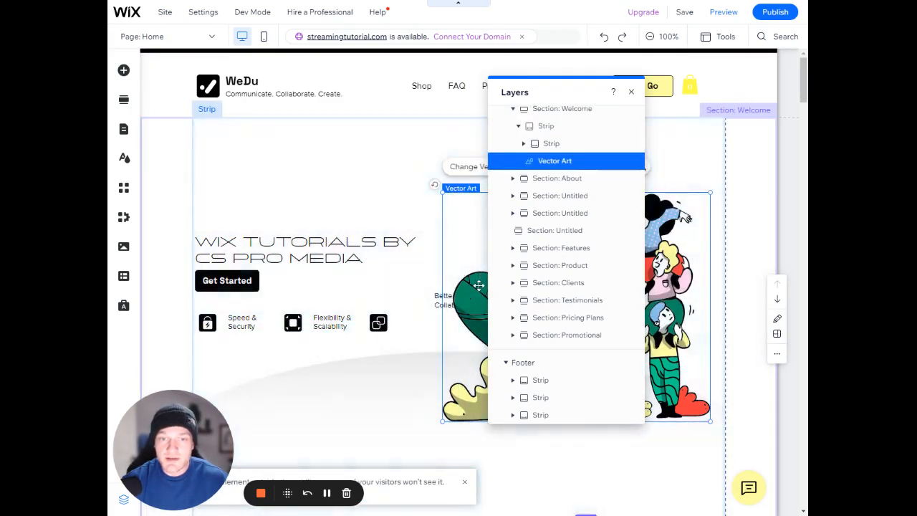
Expand the Welcome section's strip and Column 1 in the layer list and select the "Better Collaboration" text layer
scroll(548, 244, "up", 3)
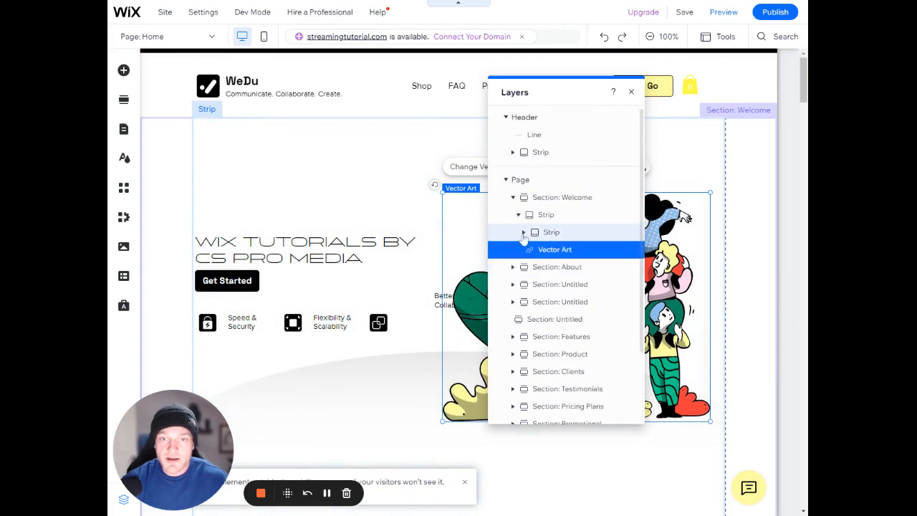
left_click(523, 233)
left_click(530, 249)
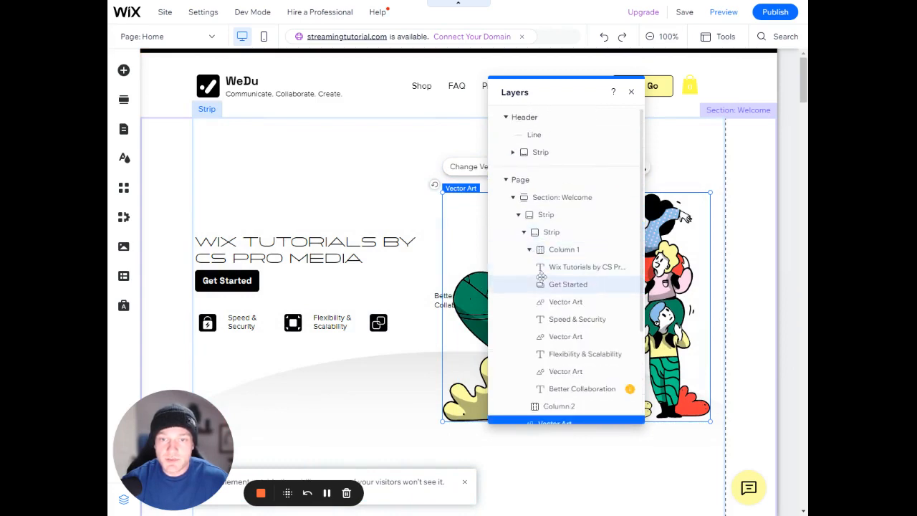
scroll(542, 276, "down", 1)
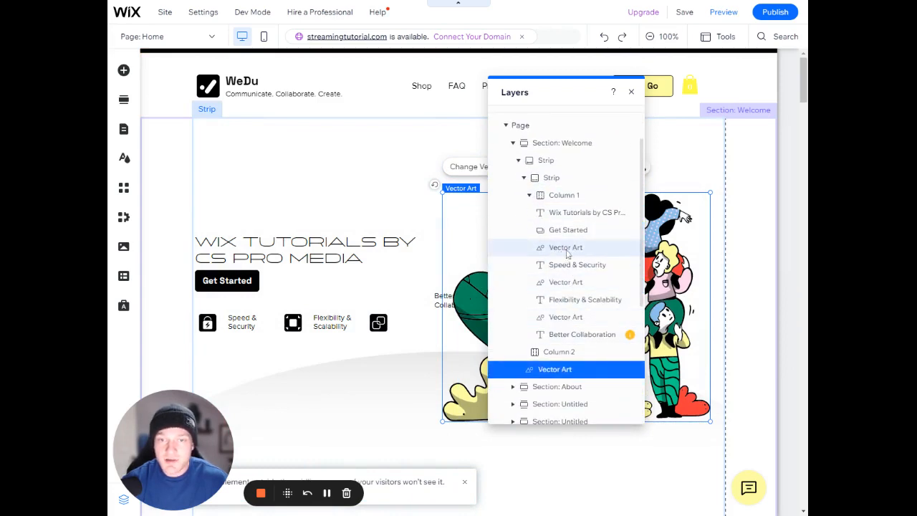
scroll(571, 322, "down", 1)
left_click(571, 279)
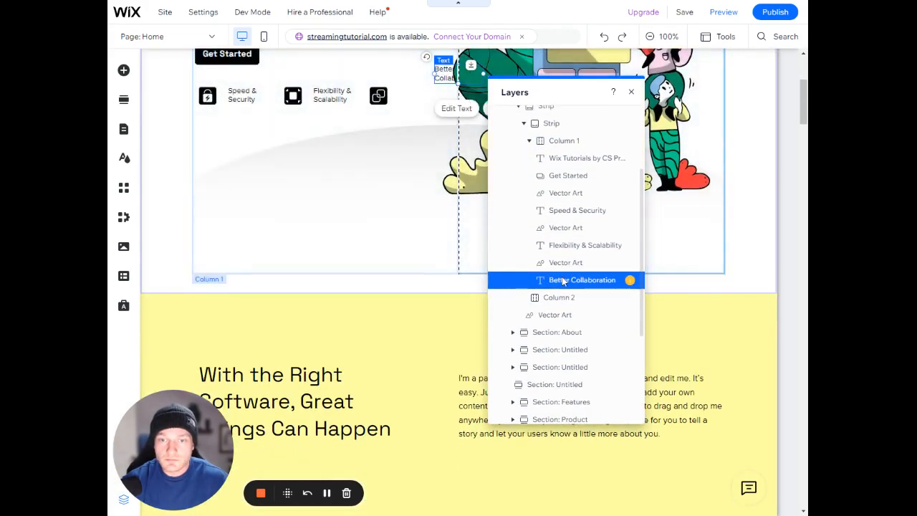
Place the "Better Collaboration" text layer first in the Welcome section's Column 1 and close the Layers panel
left_click_drag(549, 279, 568, 158)
scroll(566, 272, "up", 1)
scroll(565, 272, "up", 1)
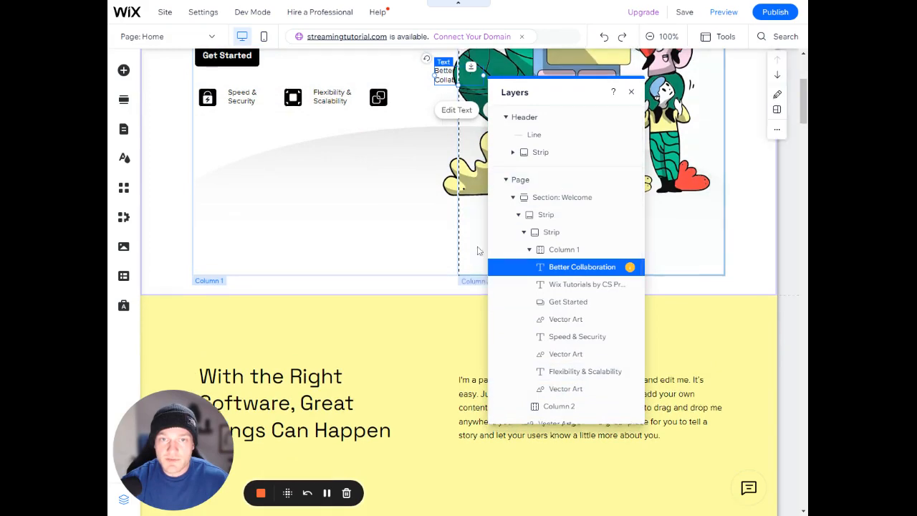
scroll(479, 250, "up", 1)
left_click(631, 91)
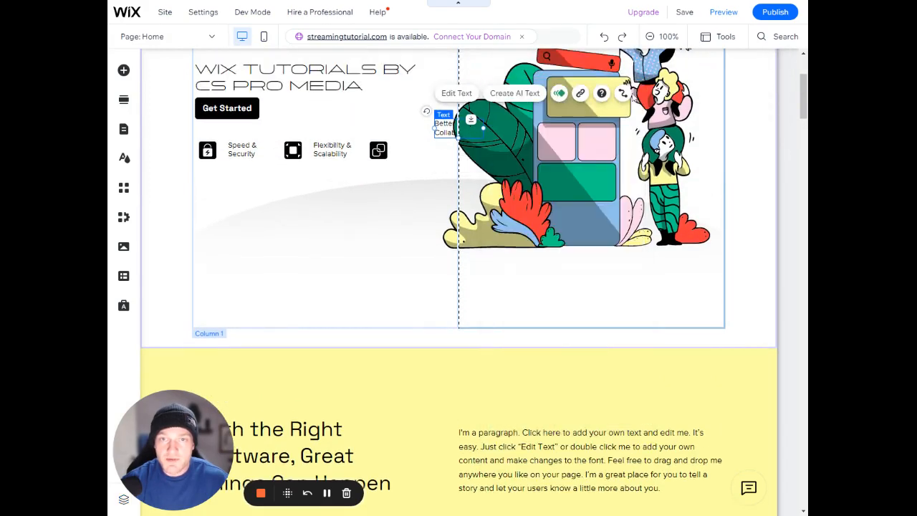
Examine the Arrange options for the "Better Collaboration" text
scroll(458, 244, "up", 2)
right_click(438, 239)
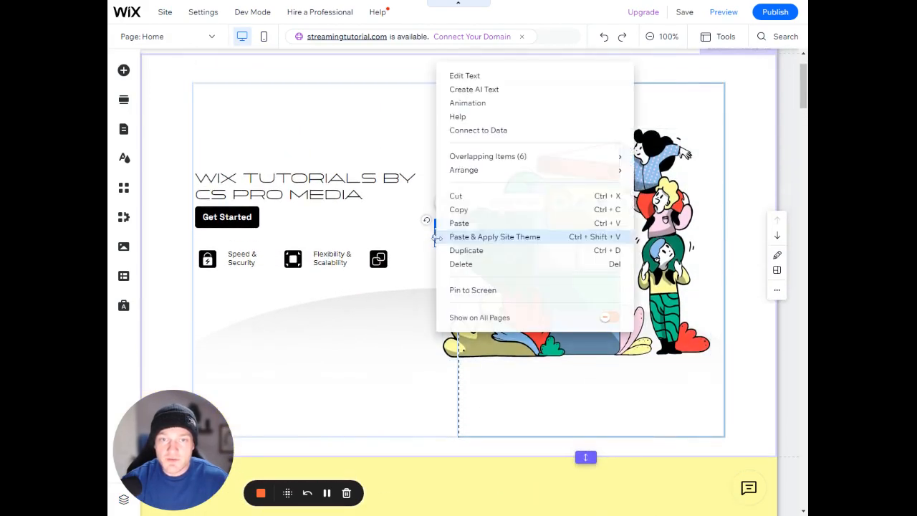
mouse_move(464, 169)
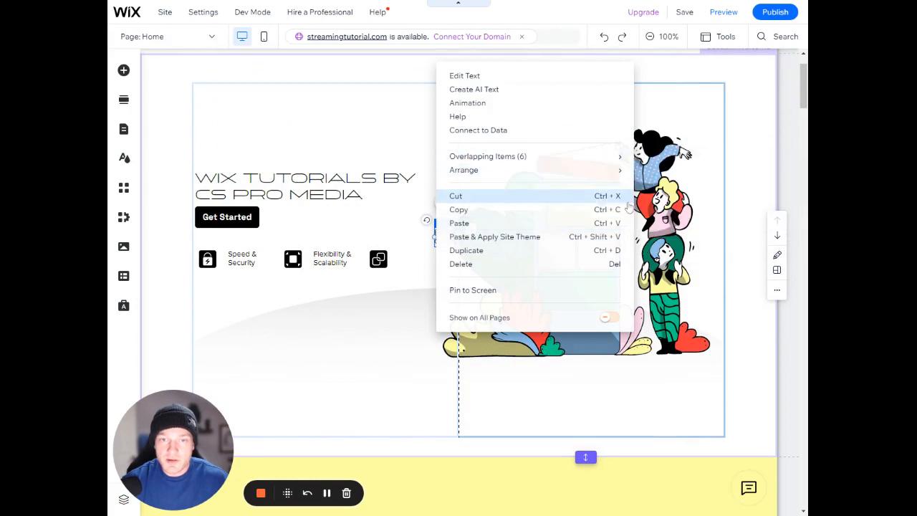
left_click(420, 233)
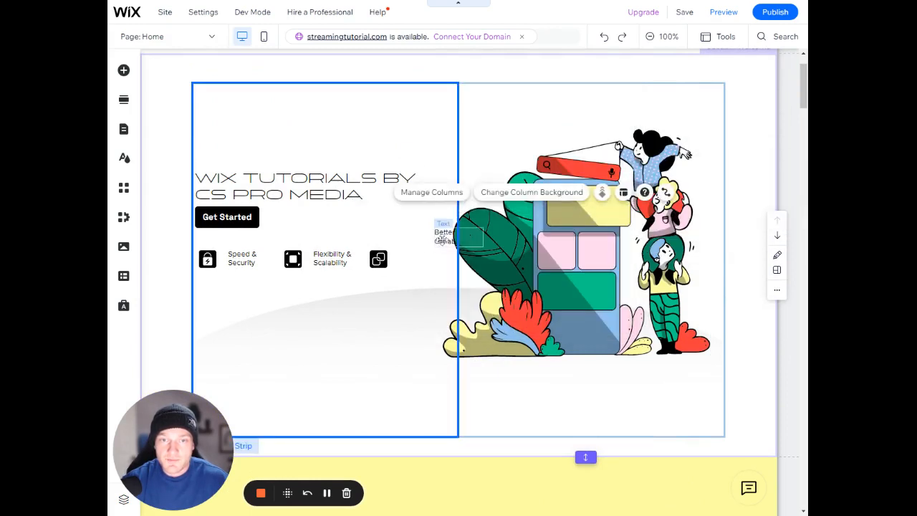
right_click(438, 239)
mouse_move(576, 170)
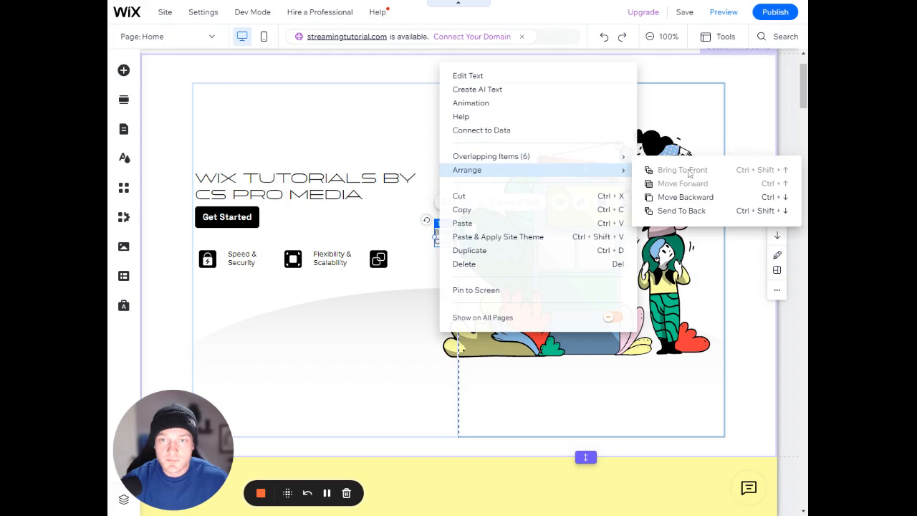
left_click(397, 244)
Move the "Better Collaboration" text off the illustration and back beside its icon, in line with the other feature labels
left_click(439, 236)
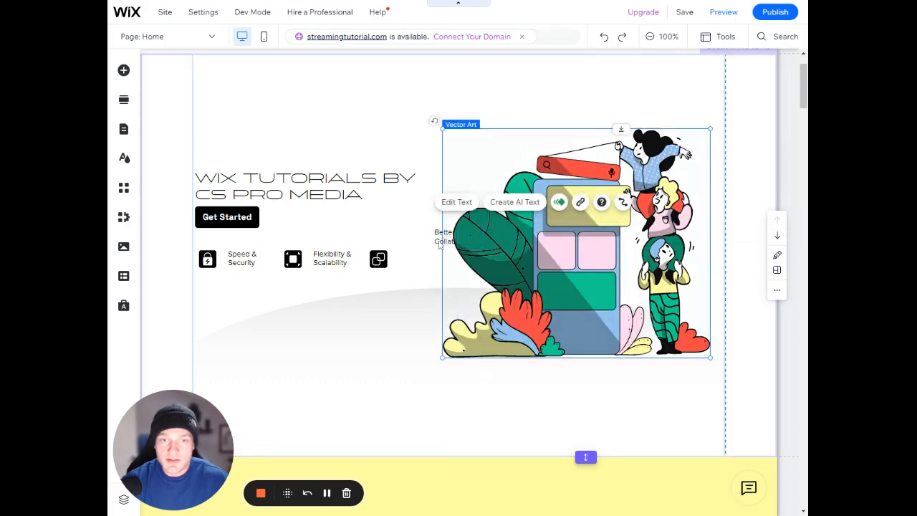
left_click_drag(439, 245, 402, 256)
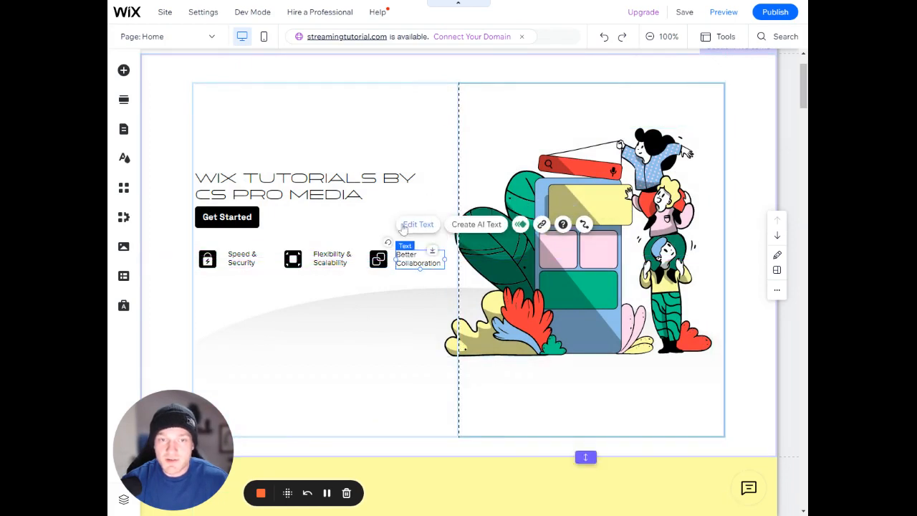
left_click(699, 113)
Show the rulers and place a vertical guide at 0, along the edge of the Welcome section's Column 1
left_click(722, 38)
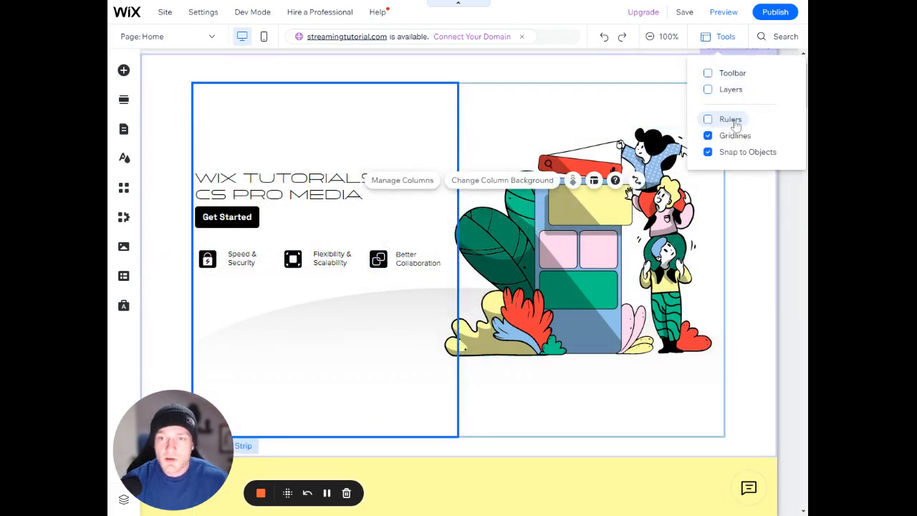
left_click(732, 120)
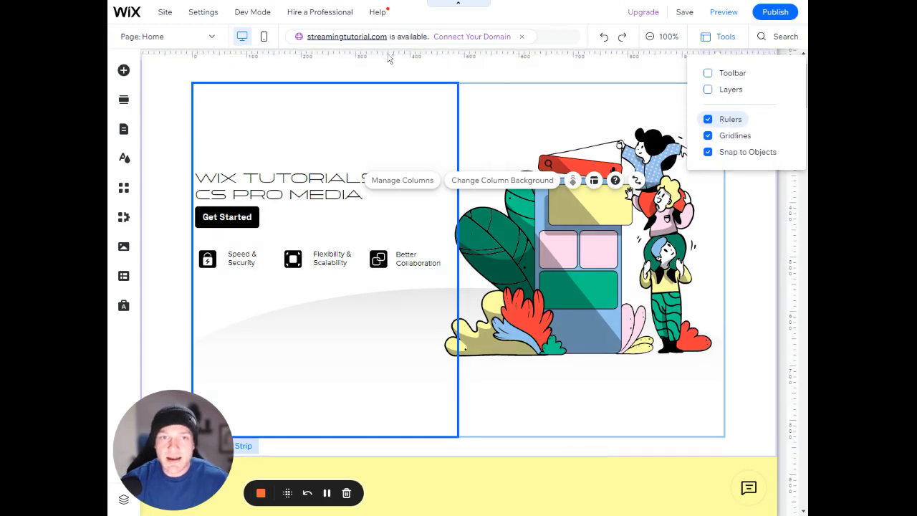
left_click(389, 59)
left_click_drag(388, 58, 202, 111)
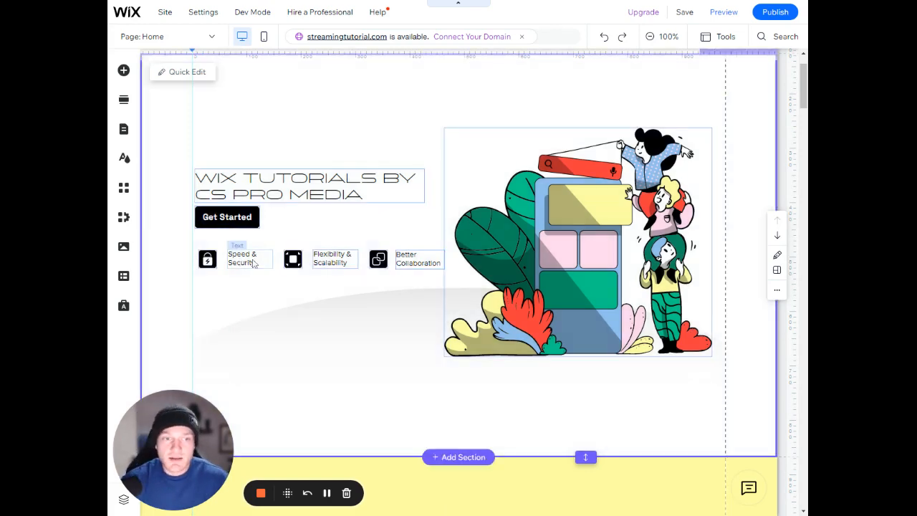
Select the heading, Get Started button and Speed & Security items together and nudge them slightly relative to the vertical guide
left_click(238, 261)
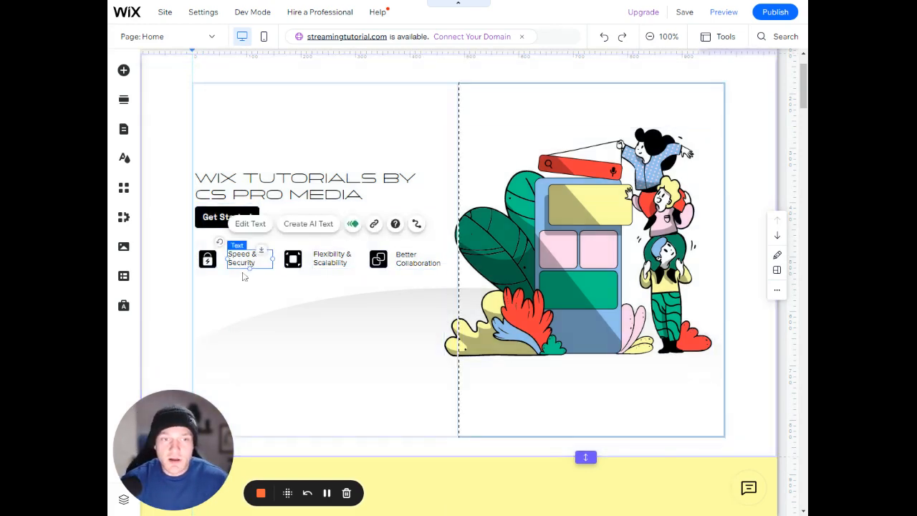
left_click_drag(245, 279, 220, 187)
left_click(280, 293)
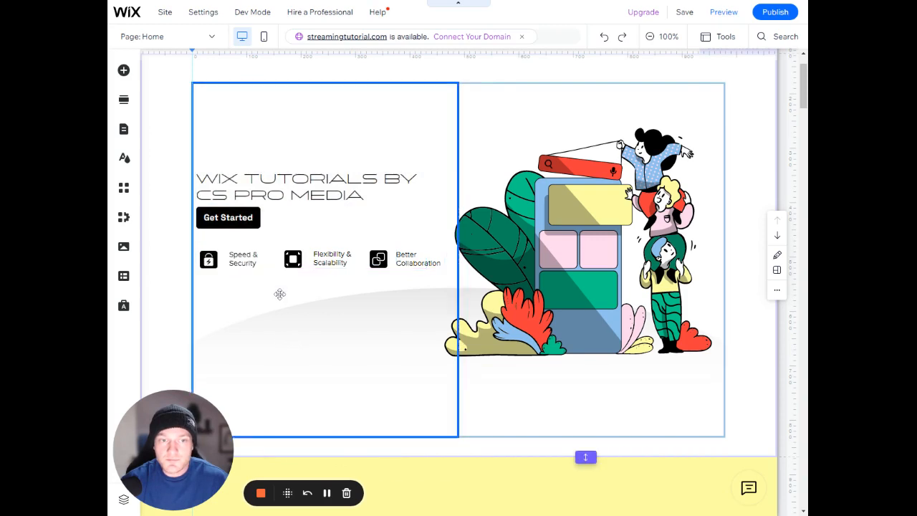
Hide the rulers and check the Gridlines and Snap to Objects options
left_click(721, 36)
left_click(712, 118)
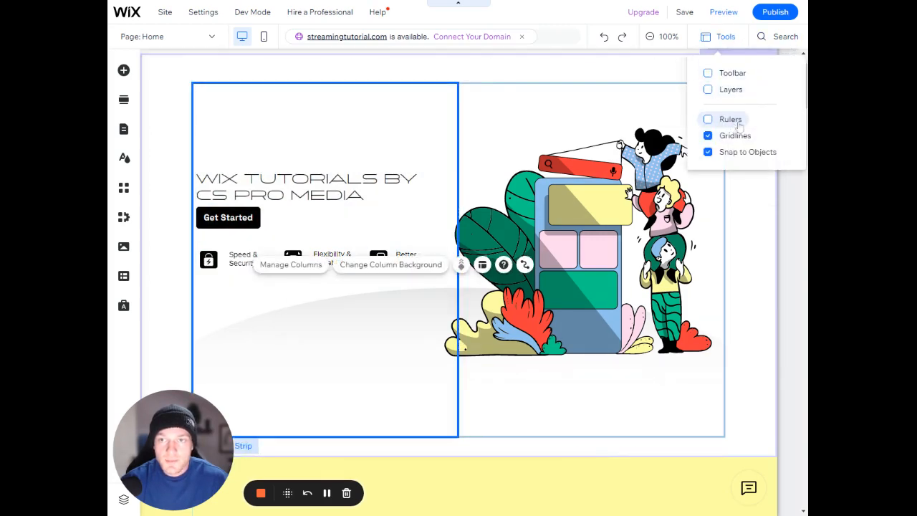
left_click(180, 170)
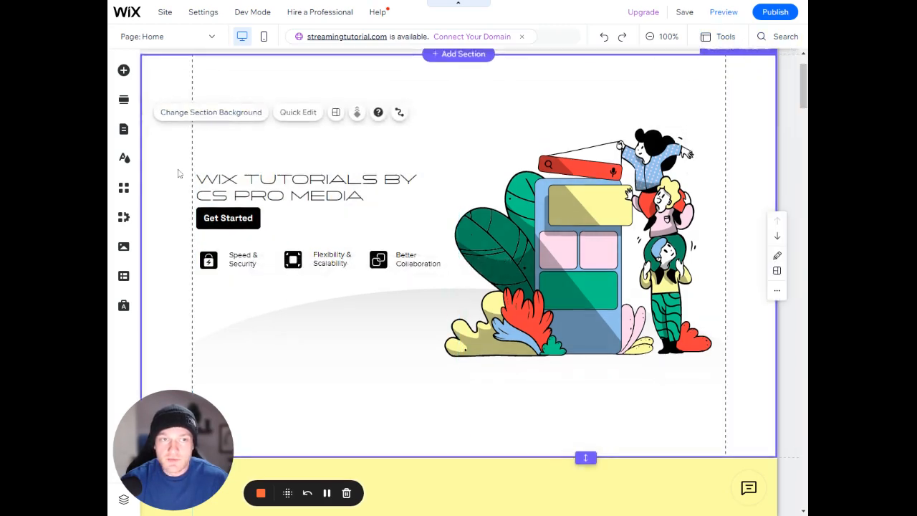
scroll(201, 150, "up", 1)
left_click(720, 36)
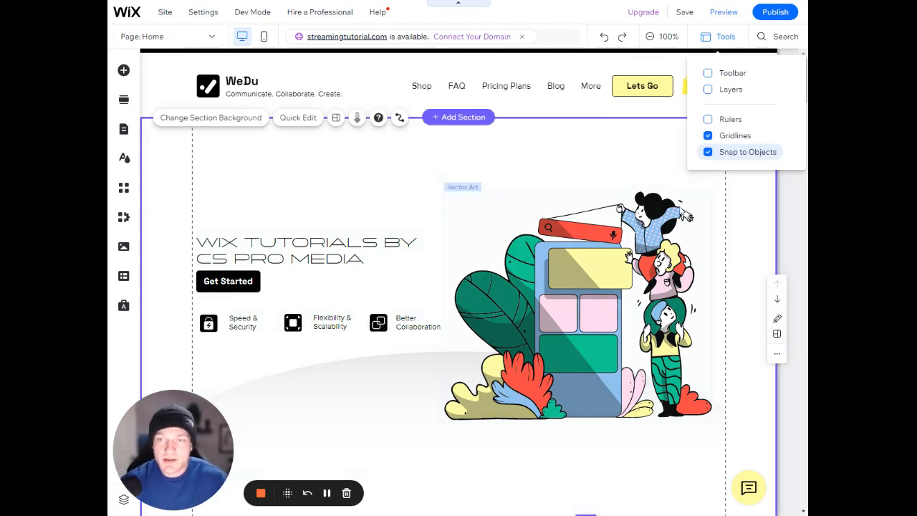
left_click(392, 177)
Move the About section's paragraph text in Column 2 outward so that it crosses the outer gridline
scroll(424, 221, "down", 1)
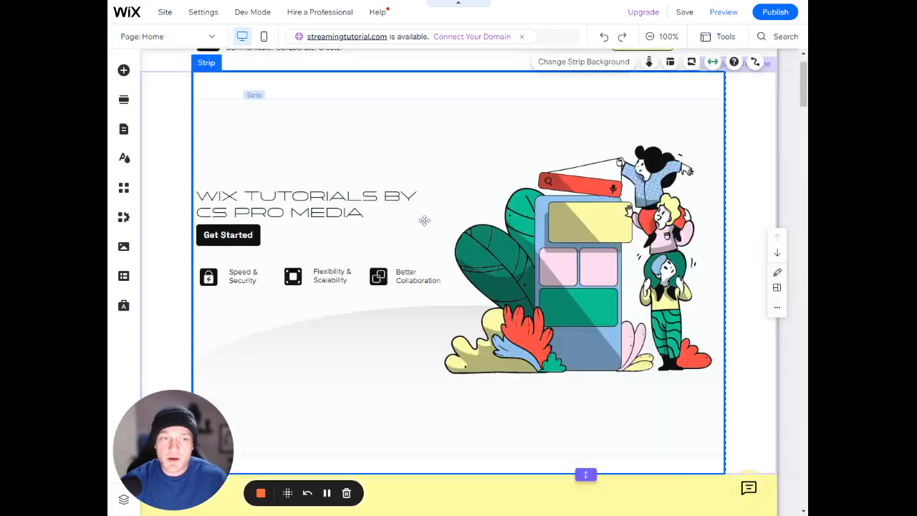
scroll(424, 221, "down", 3)
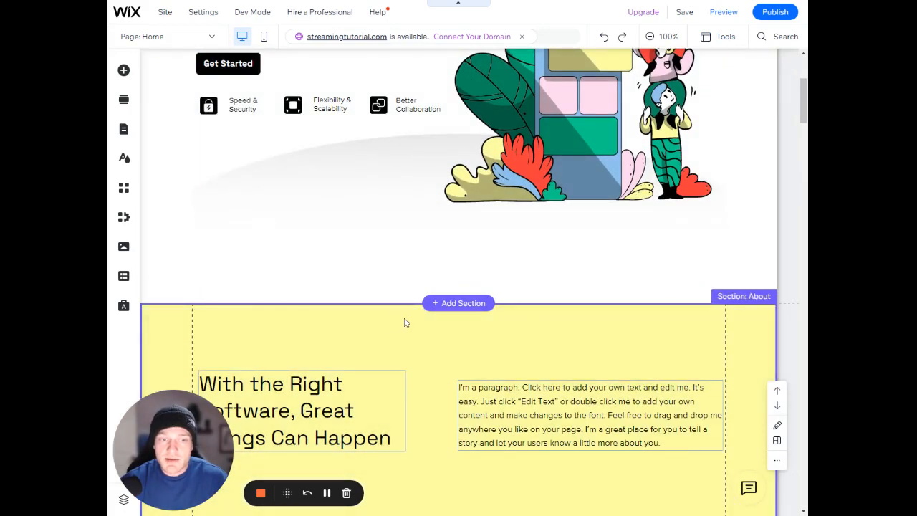
scroll(404, 323, "down", 3)
left_click(426, 284)
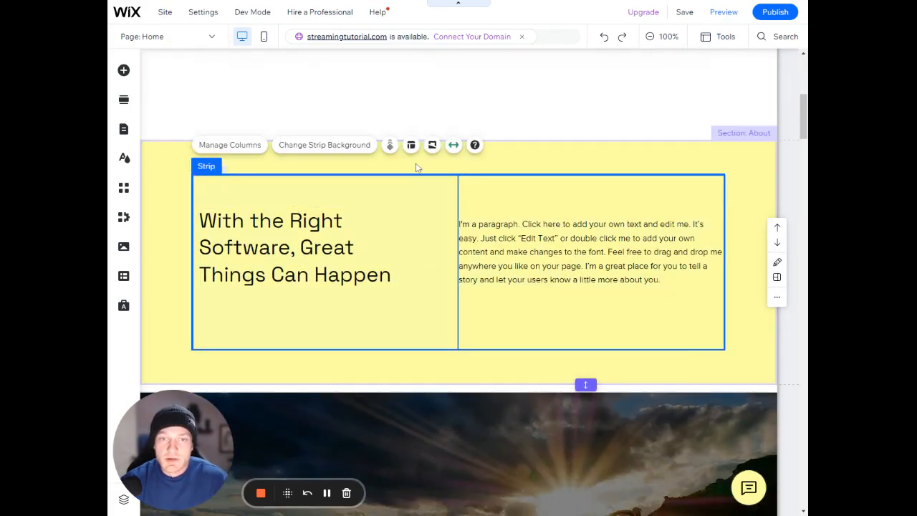
left_click(417, 163)
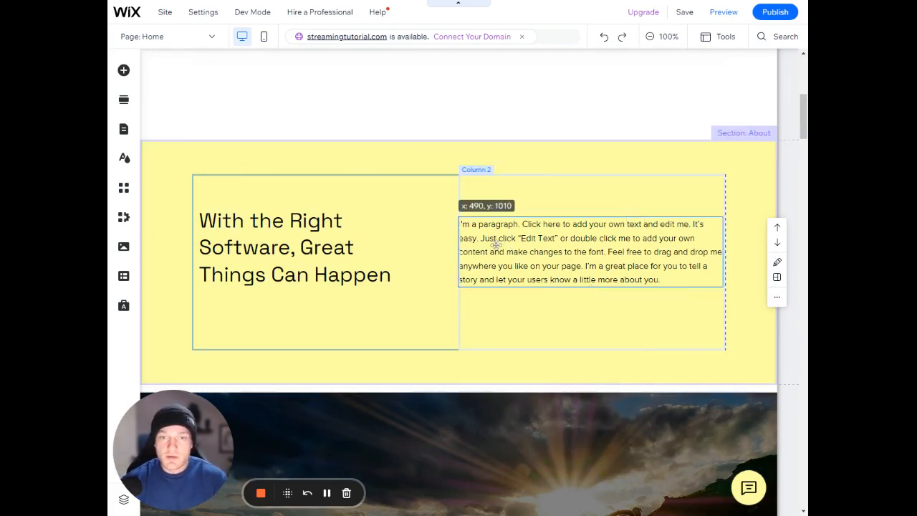
left_click_drag(487, 243, 635, 244)
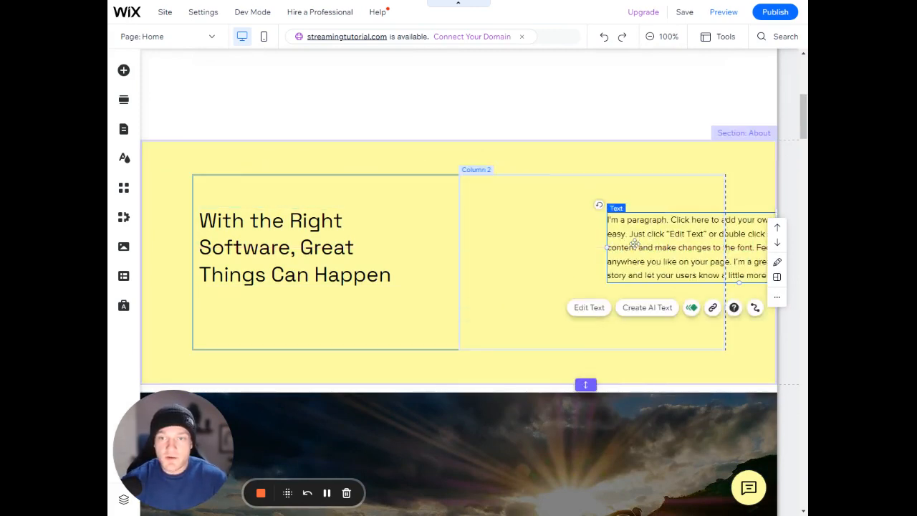
scroll(658, 204, "up", 4)
scroll(734, 283, "down", 4)
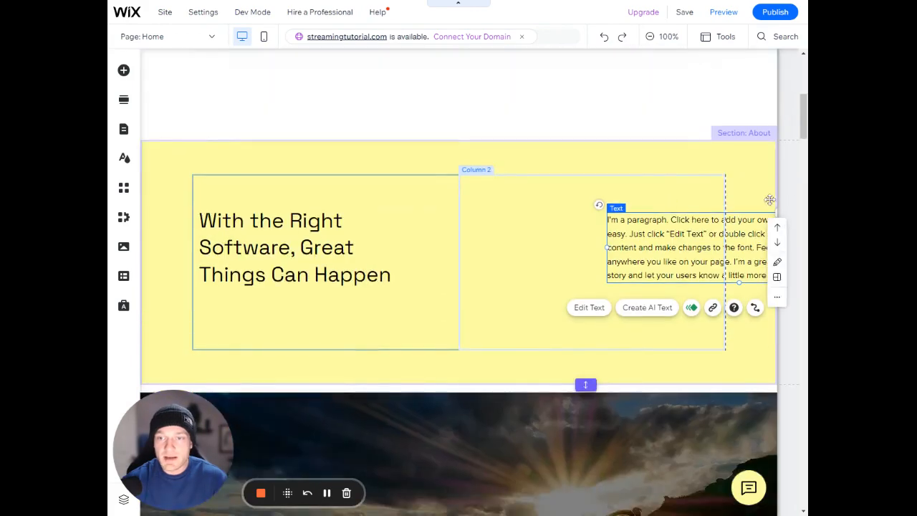
Move the About section's paragraph text back inside the gridlines of Column 2
left_click(630, 194)
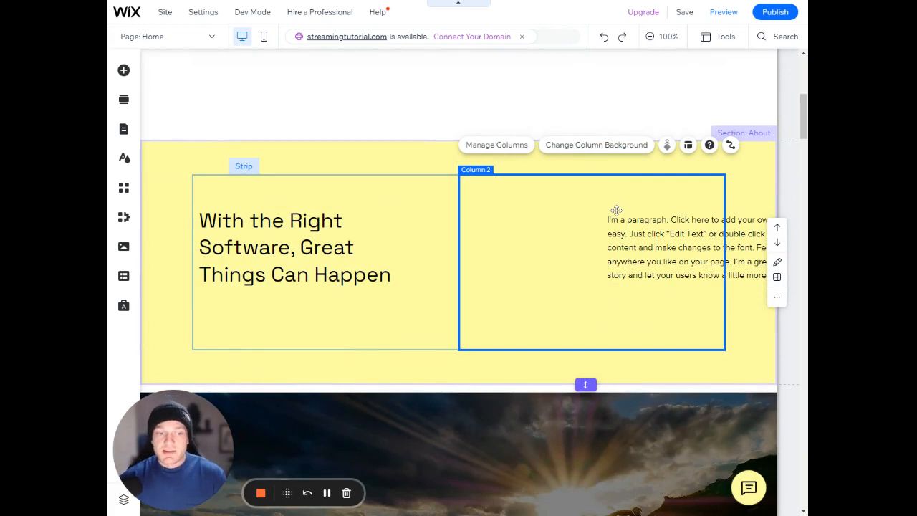
left_click(620, 224)
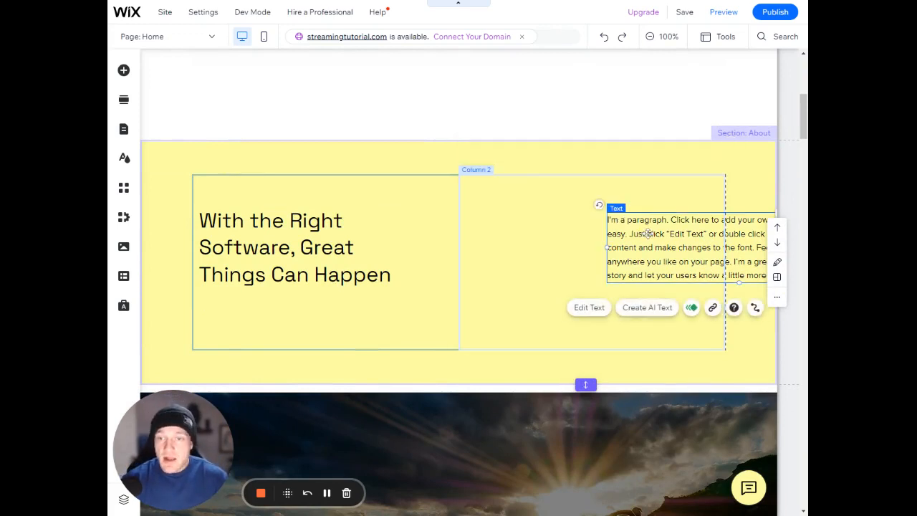
left_click_drag(655, 233, 511, 232)
left_click(575, 327)
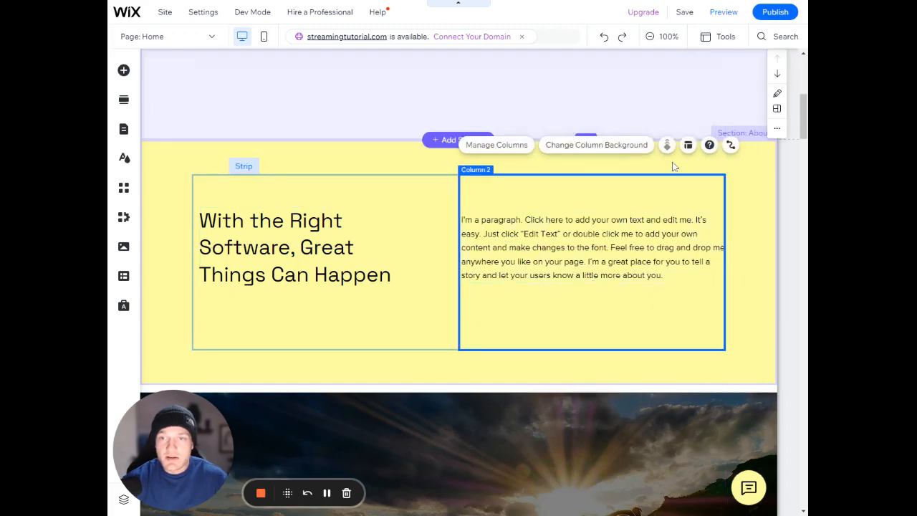
scroll(444, 192, "up", 5)
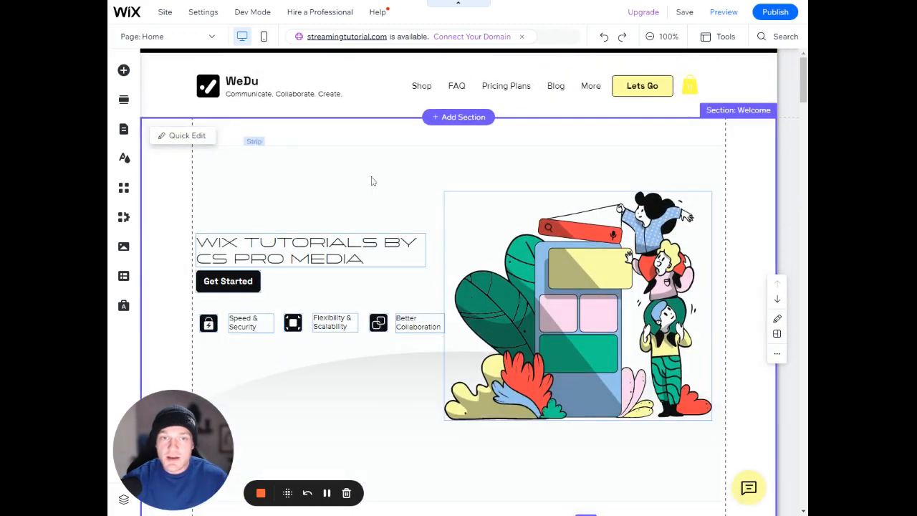
left_click(370, 180)
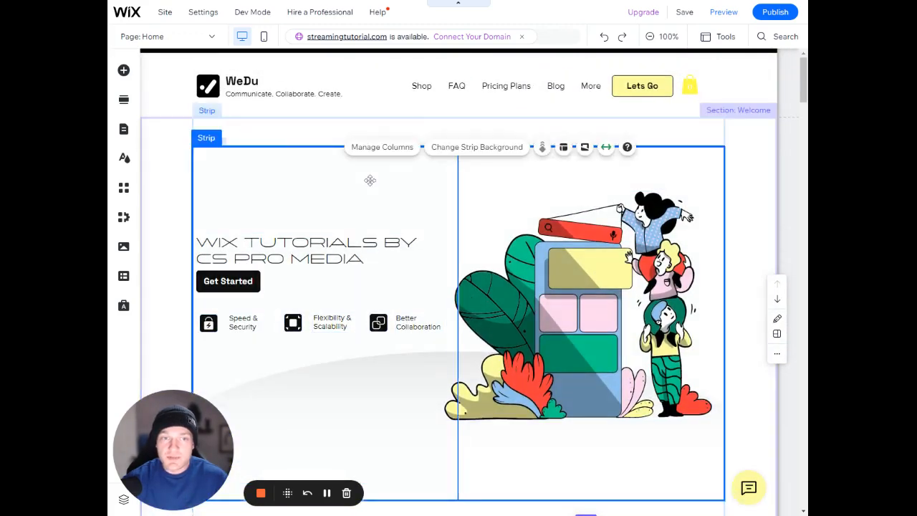
left_click(309, 138)
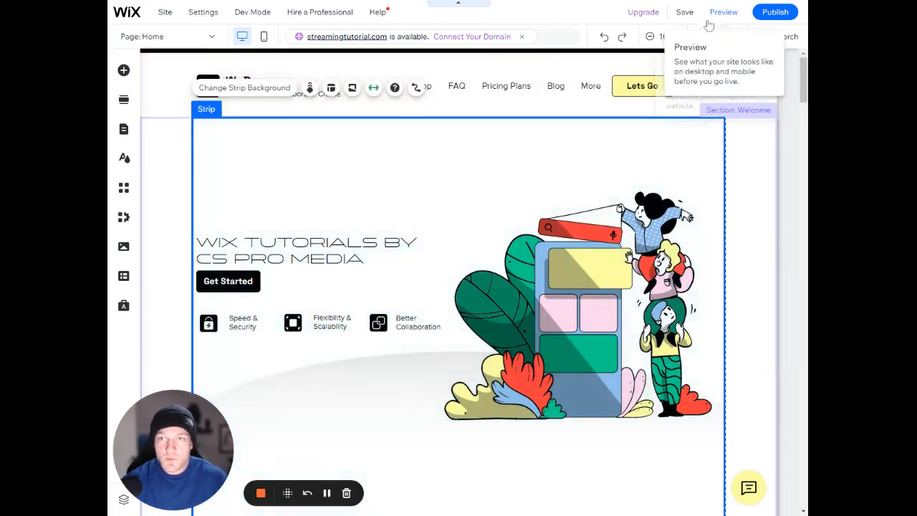
mouse_move(727, 48)
left_click(415, 147)
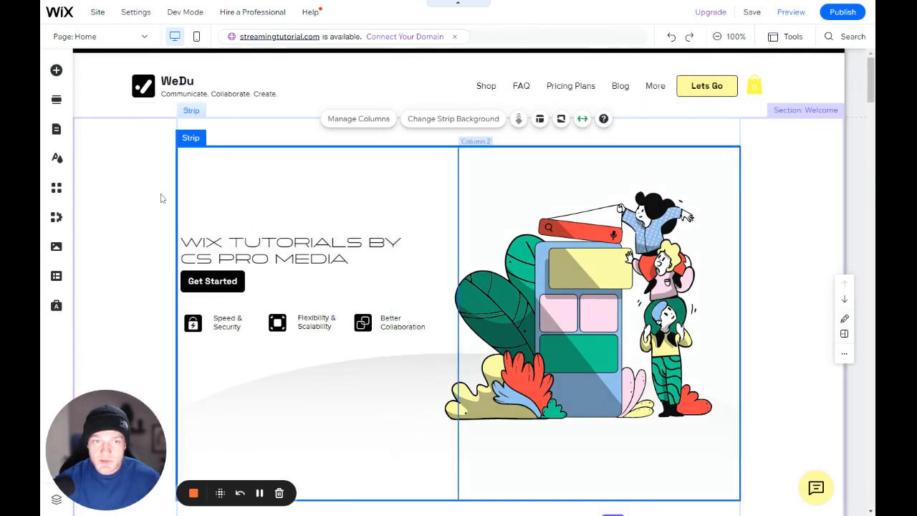
left_click(161, 198)
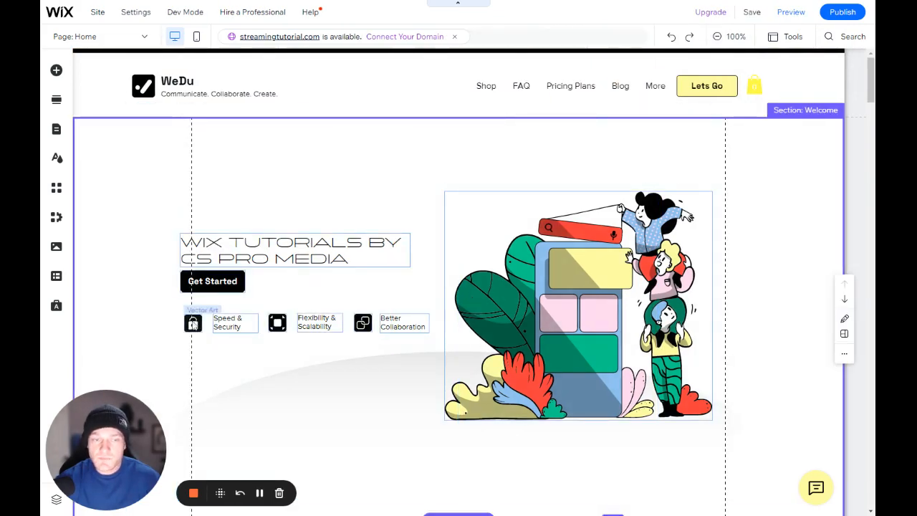
scroll(199, 313, "down", 2)
scroll(198, 324, "up", 2)
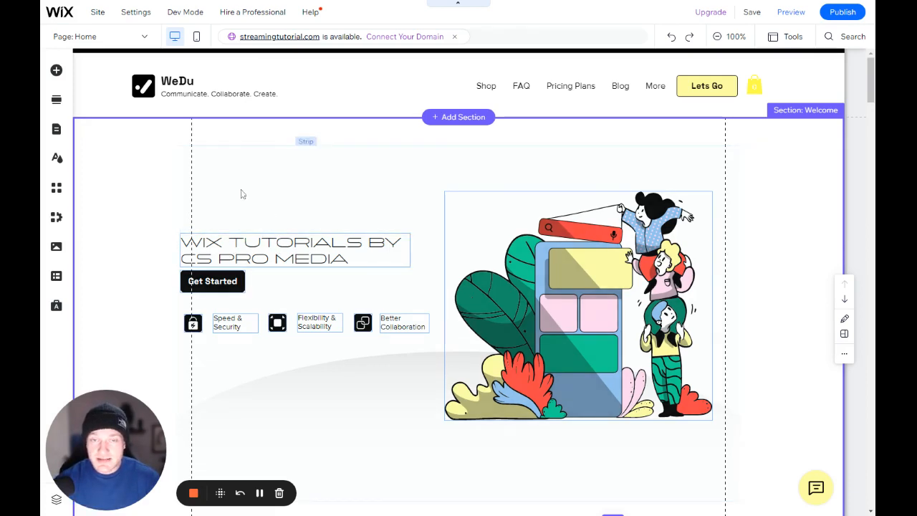
Select the Welcome section, its inner strip and Column 1 in turn to examine how they are nested
left_click(241, 164)
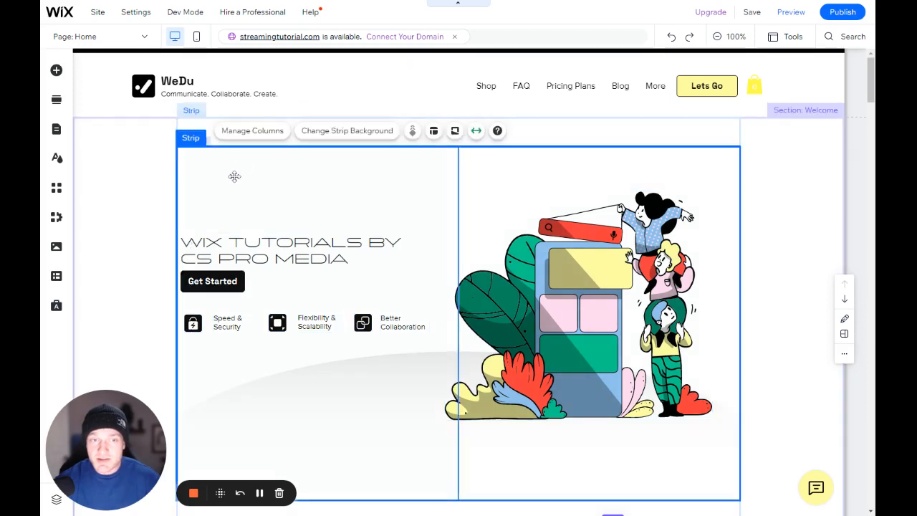
left_click(225, 188)
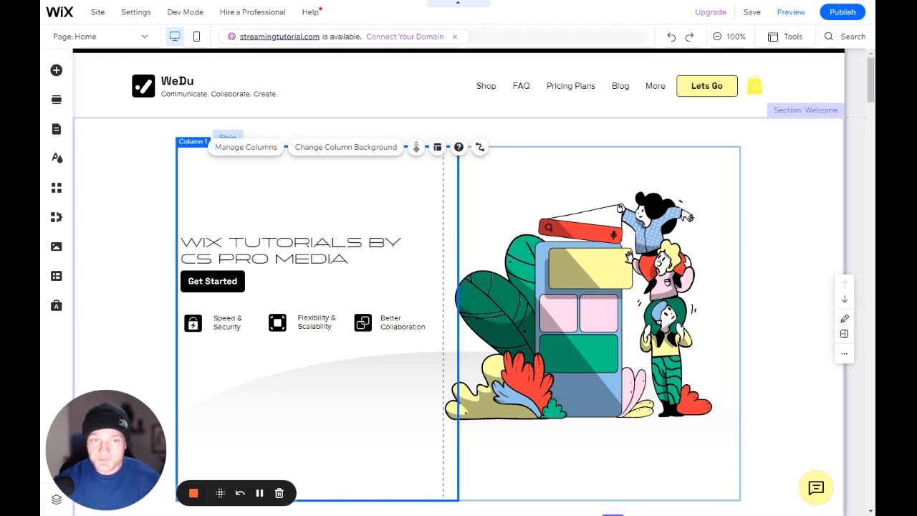
left_click(143, 163)
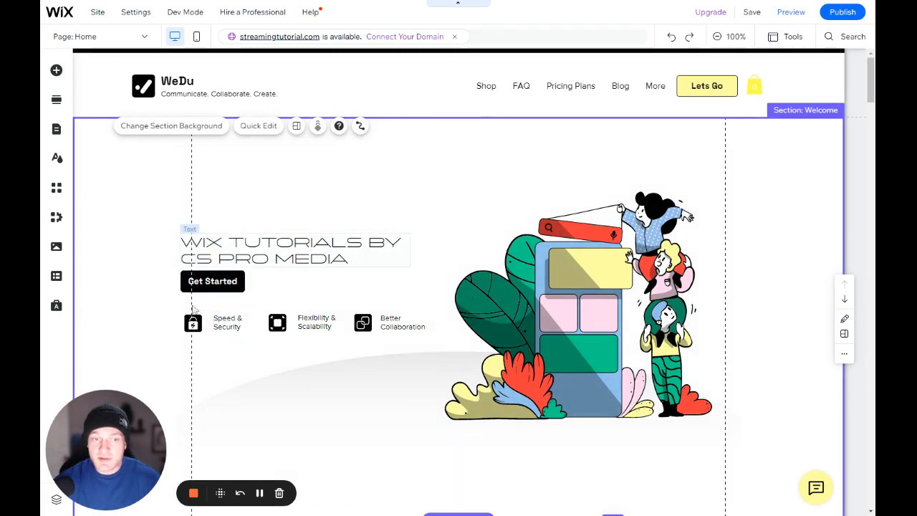
left_click(225, 203)
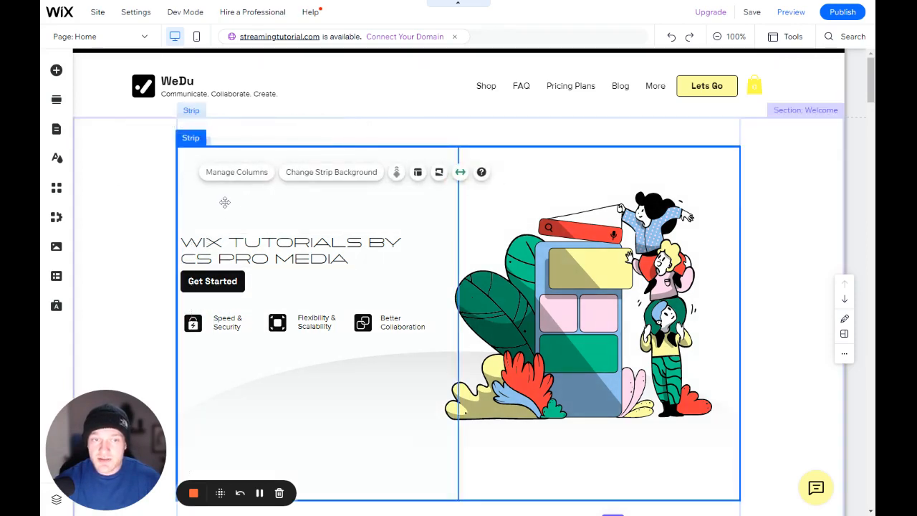
left_click(225, 203)
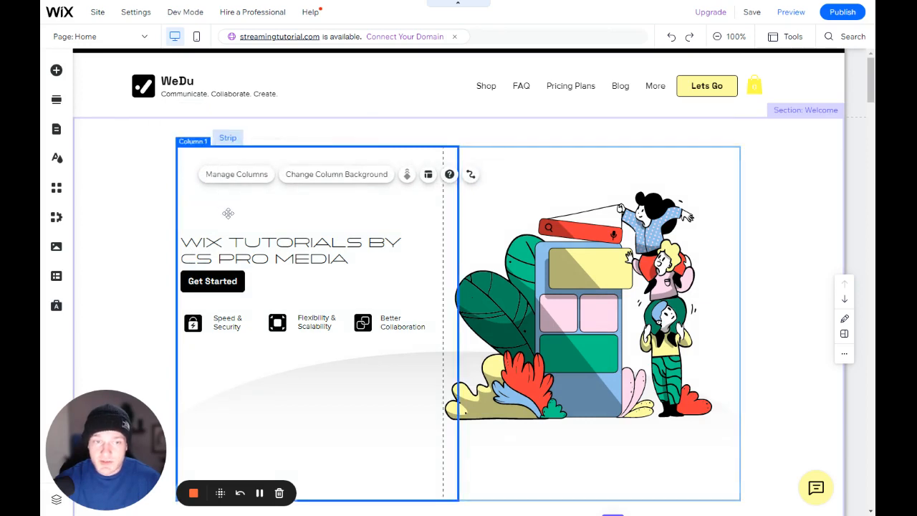
Try Center alignment for Column 1's content in Column Layout, and restore the alignment to Left
left_click(428, 175)
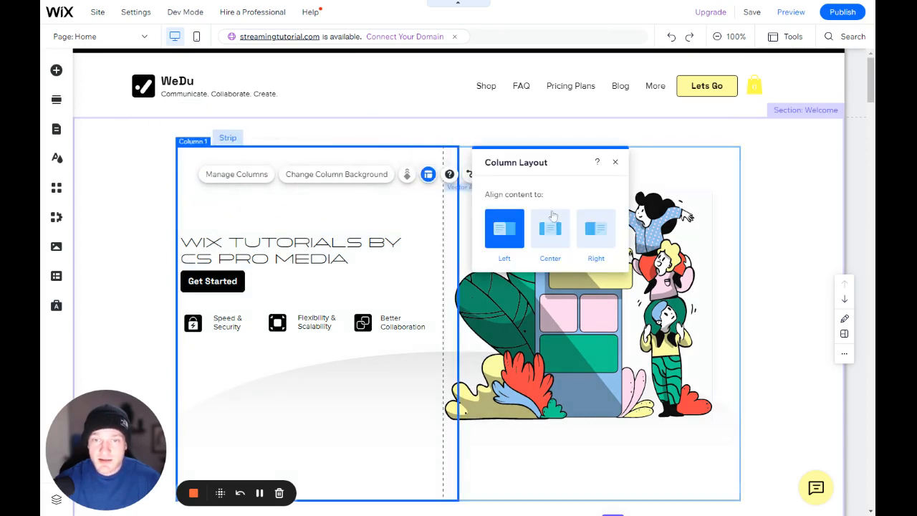
left_click(550, 228)
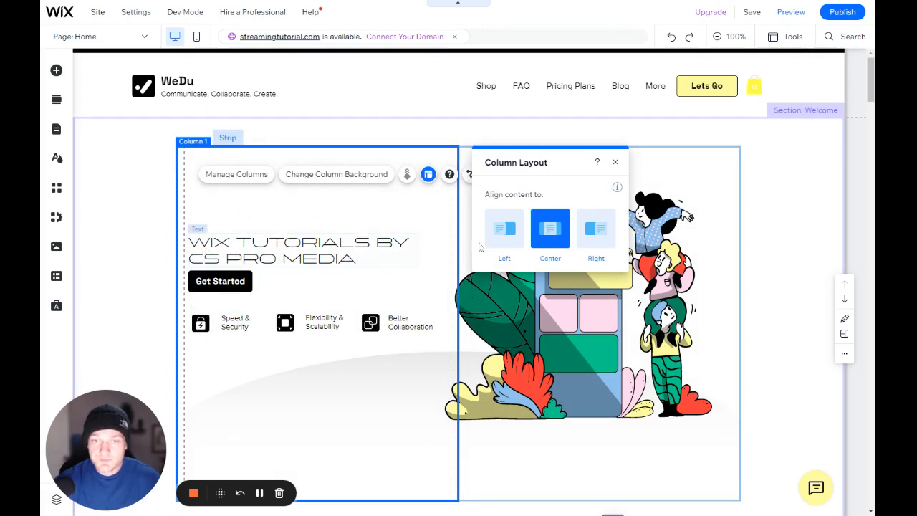
left_click(504, 228)
left_click(615, 162)
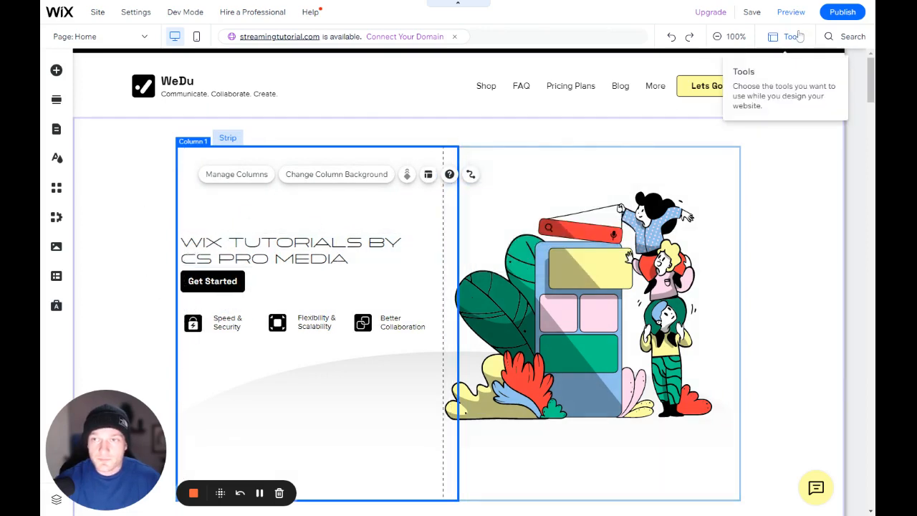
Check the Snap to Objects option and move the Welcome title up, snapping its edge to the lock icon at about x -13, y 328
left_click(788, 36)
left_click(799, 139)
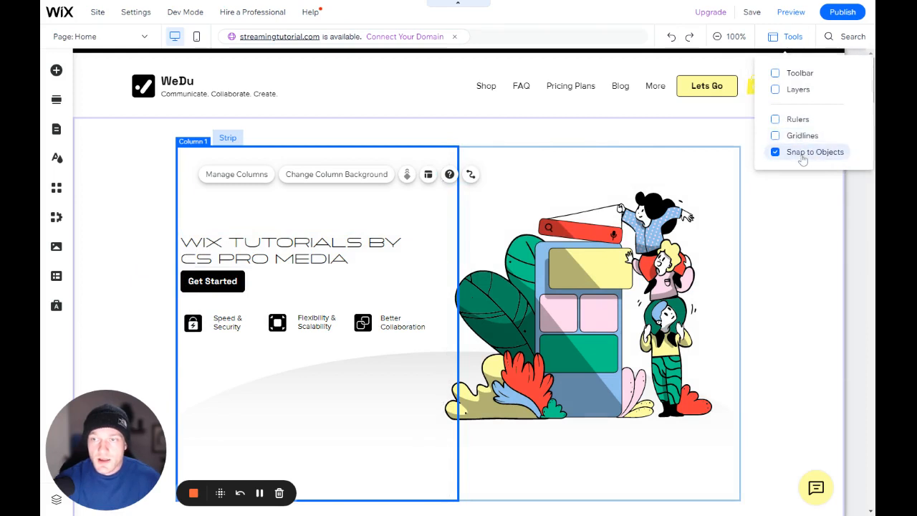
left_click(805, 157)
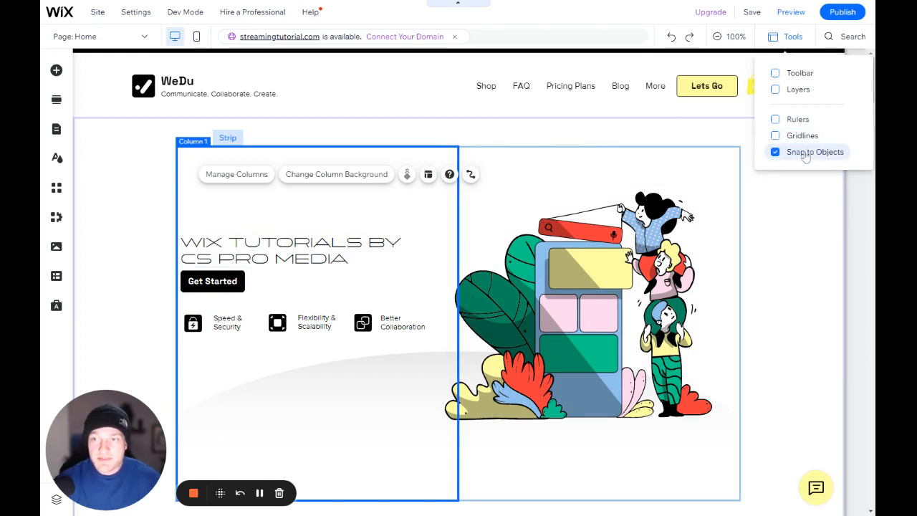
left_click(389, 240)
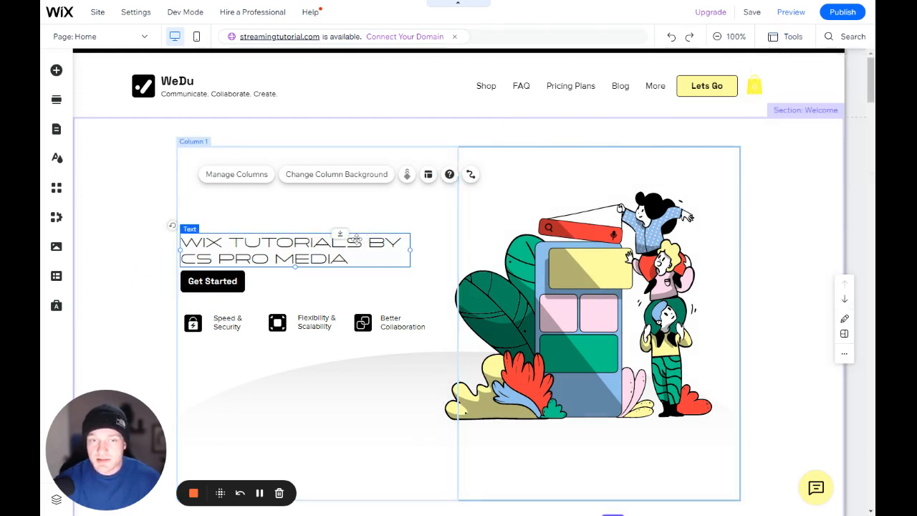
left_click(788, 36)
left_click_drag(247, 246, 244, 247)
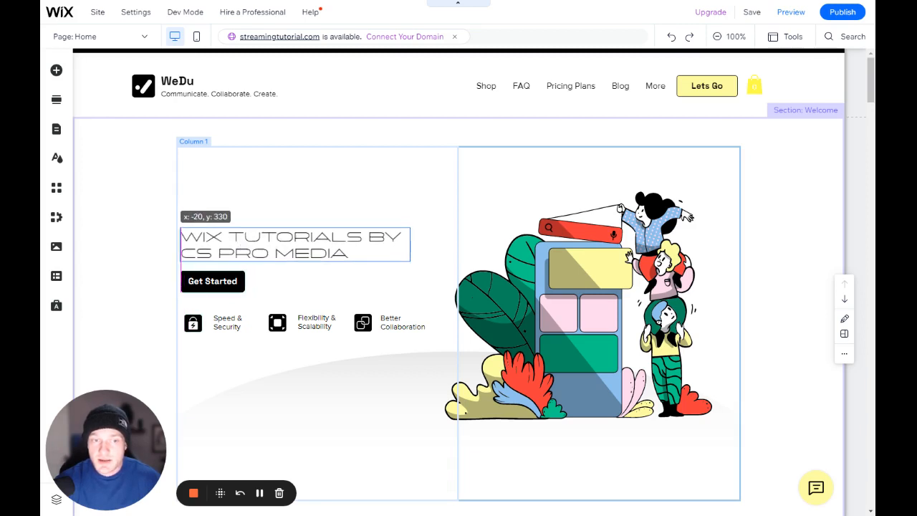
left_click_drag(245, 248, 250, 246)
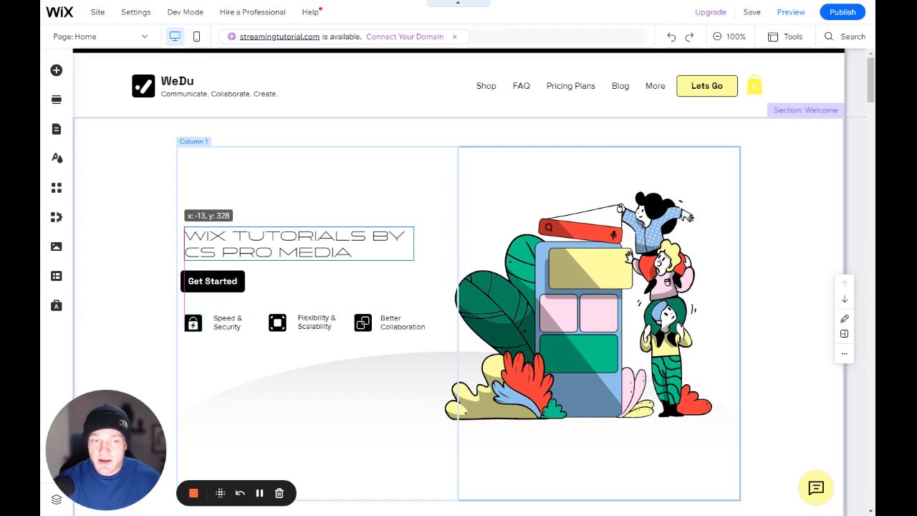
right_click(248, 245)
left_click(238, 240)
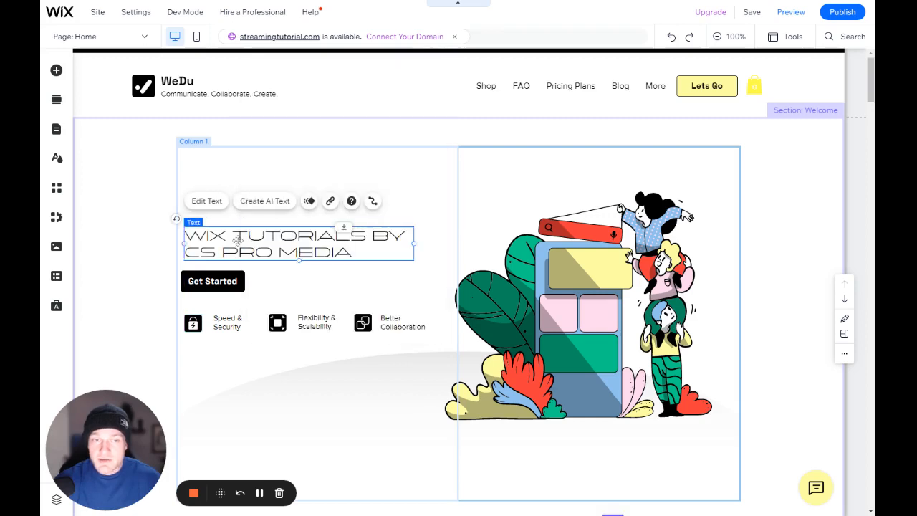
Toggle Snap to Objects and align the Welcome title's starting edge with the Get Started button below it
left_click_drag(242, 239, 225, 244)
left_click(781, 38)
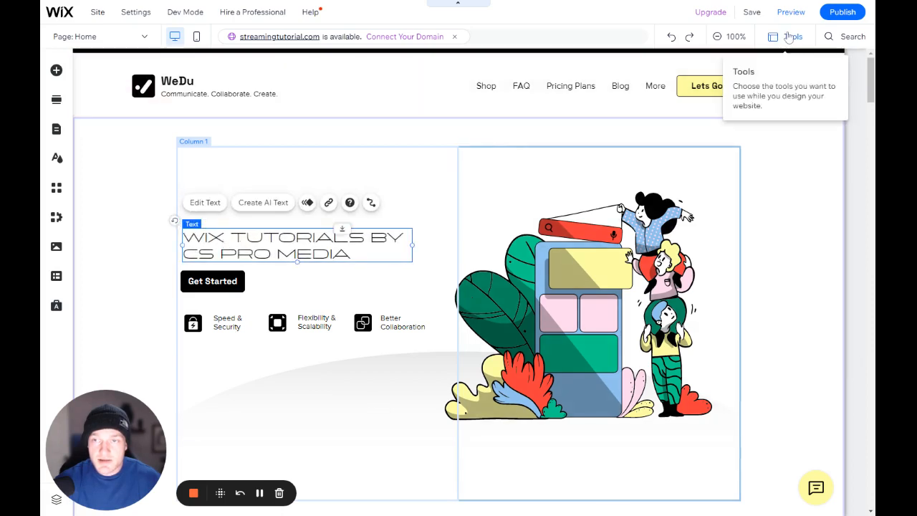
left_click(788, 36)
left_click(775, 152)
left_click_drag(221, 252, 223, 252)
left_click(373, 174)
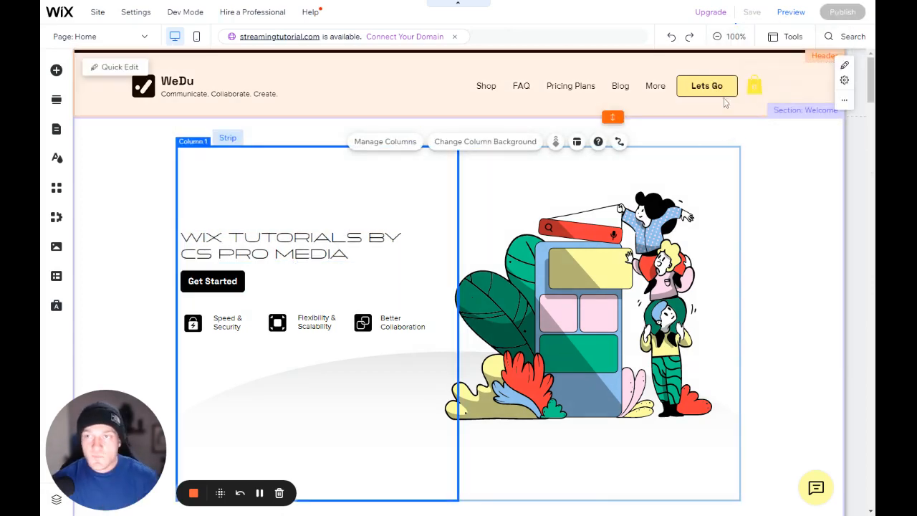
Open the editor's search to examine where features can be looked up
left_click(841, 35)
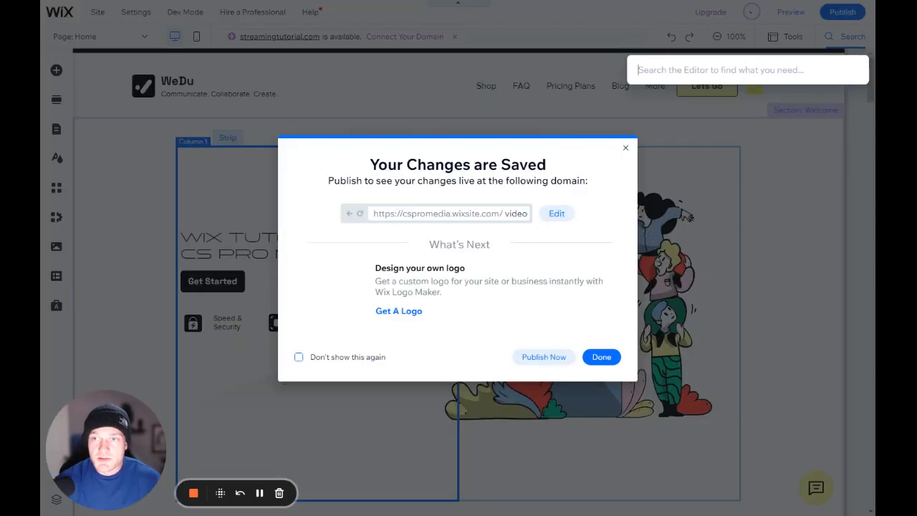
left_click(625, 147)
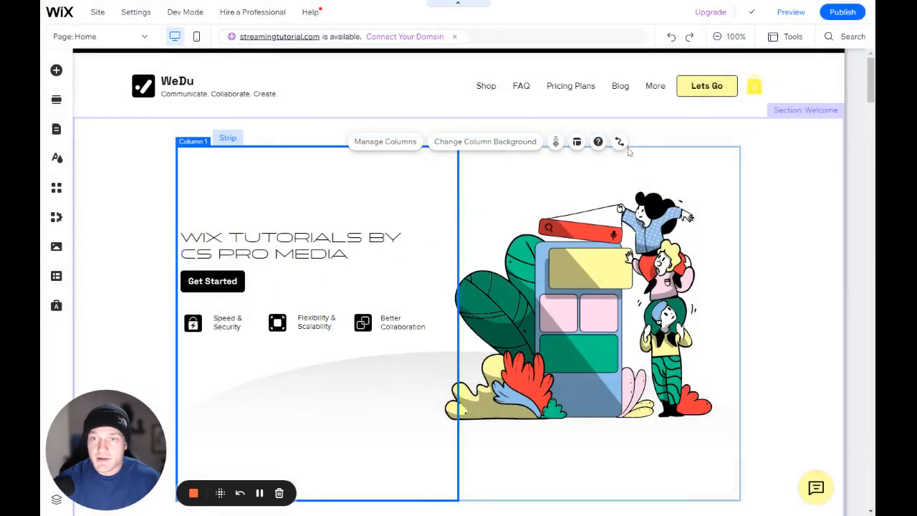
left_click(832, 37)
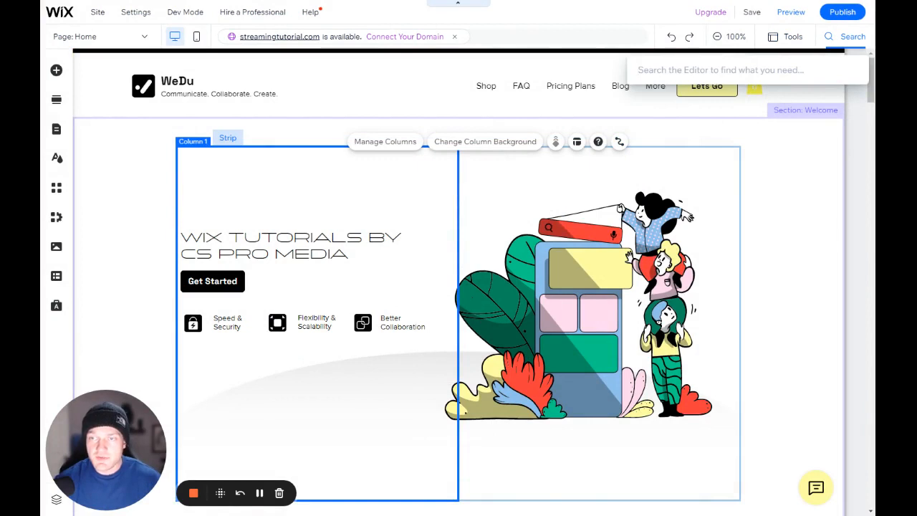
Save the site, set the saved-changes dialog not to show again, and close it
mouse_move(751, 13)
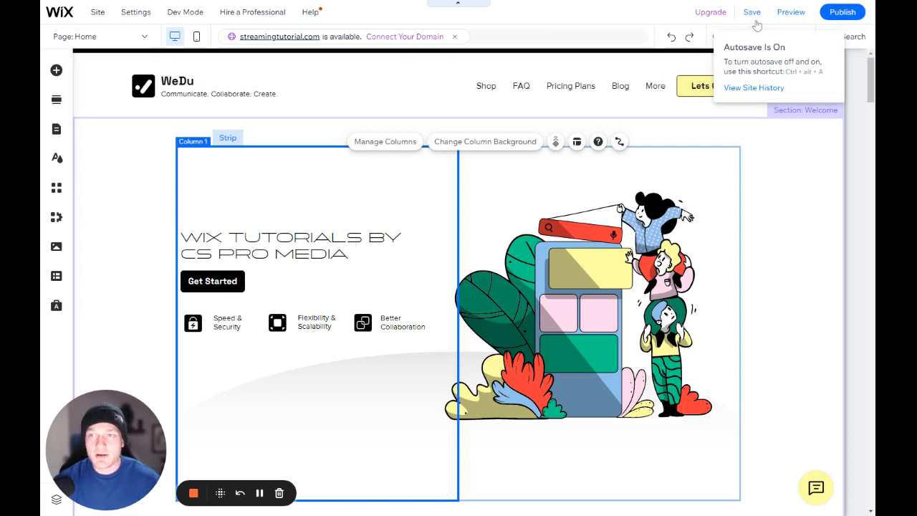
mouse_move(824, 16)
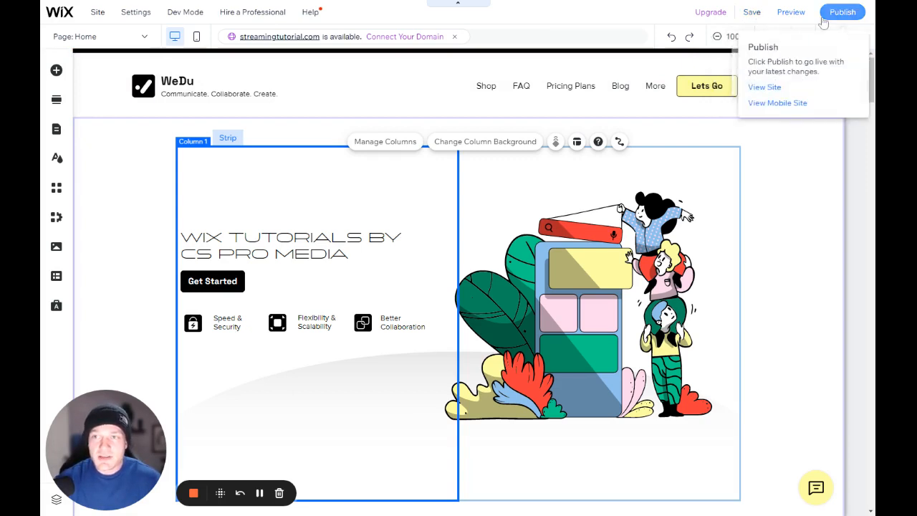
left_click(739, 16)
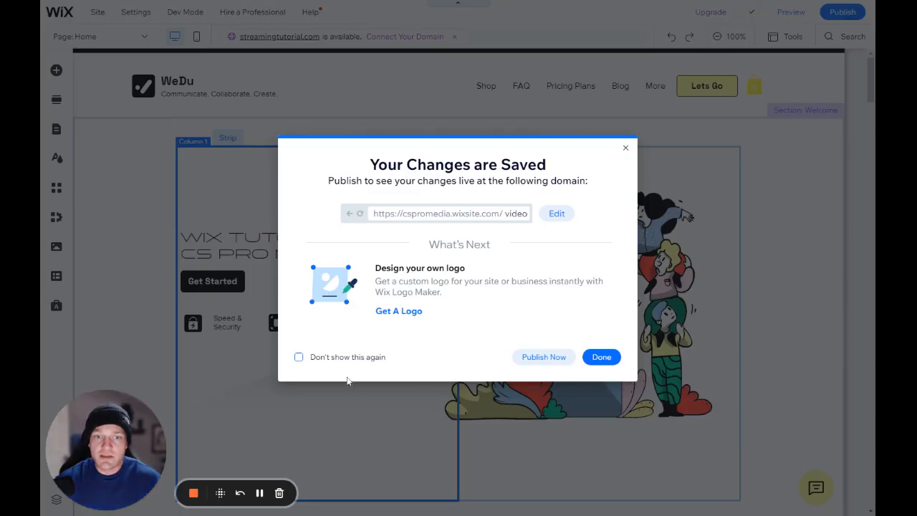
left_click(372, 357)
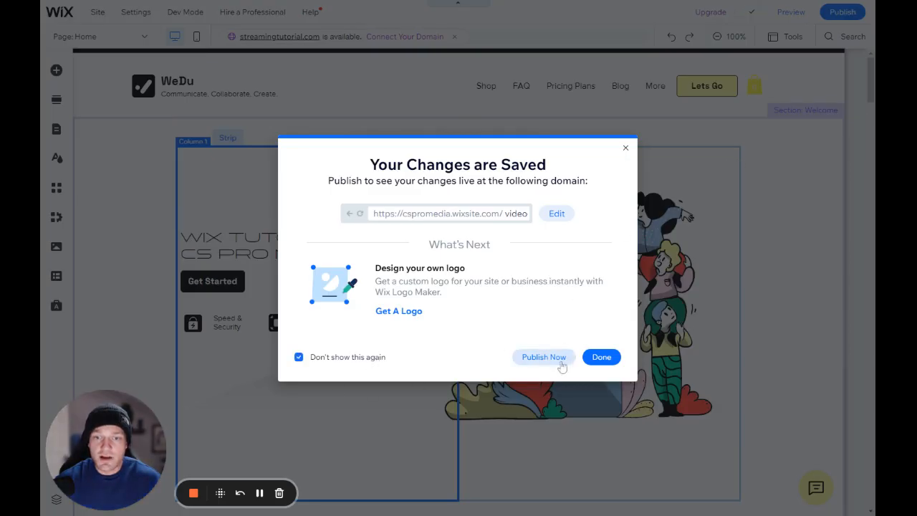
left_click(600, 357)
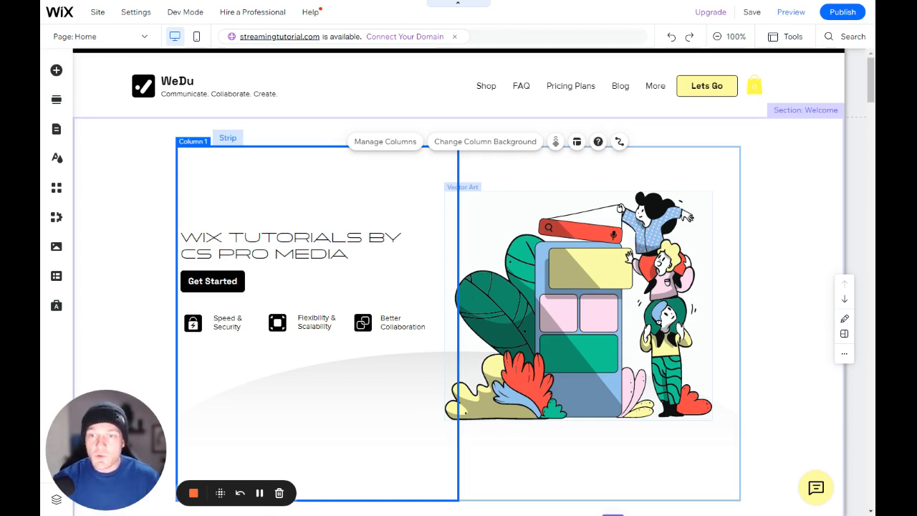
Preview the Home page in the desktop view and return to the editor
left_click(779, 173)
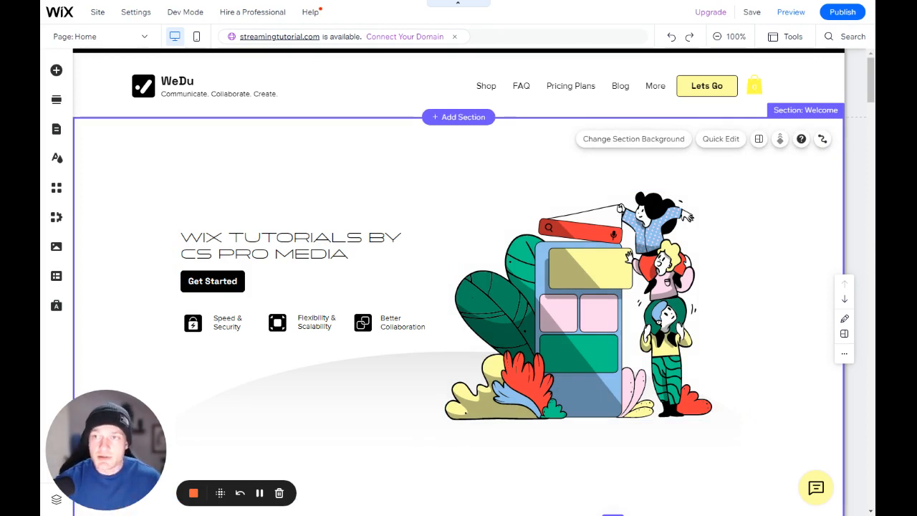
left_click(794, 12)
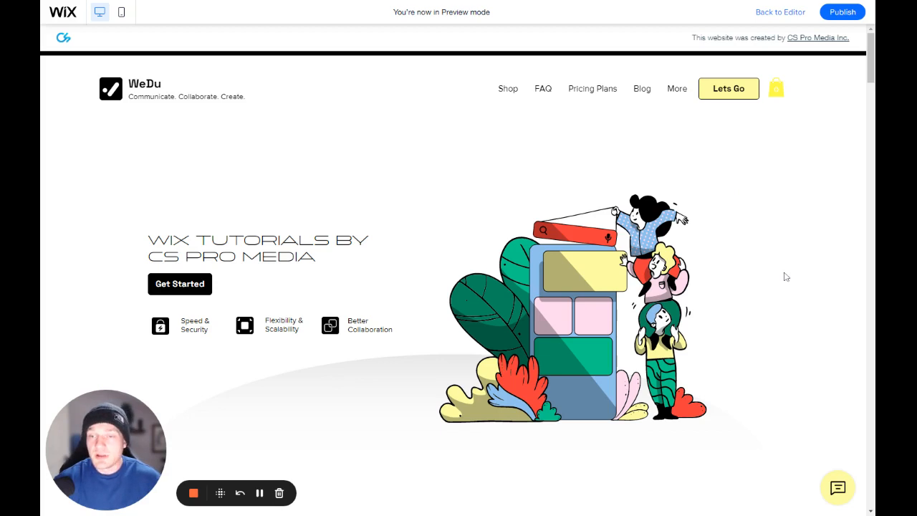
left_click(781, 13)
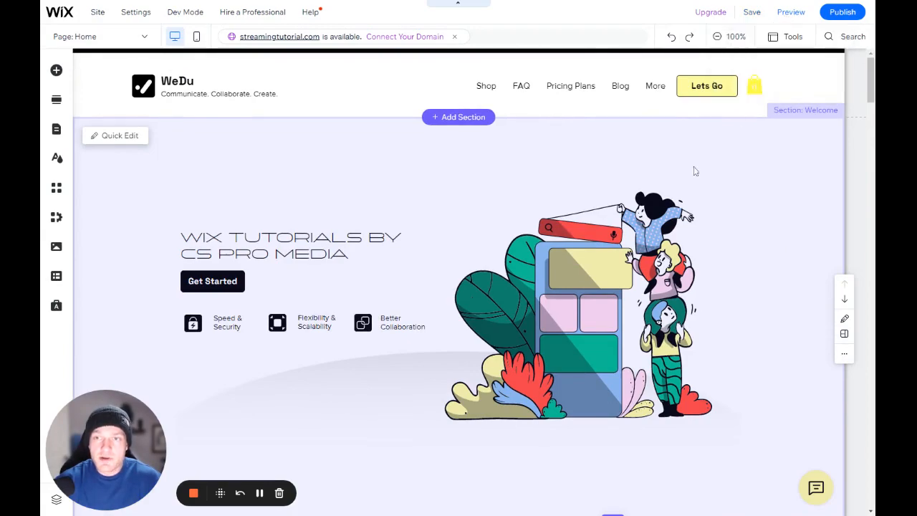
scroll(715, 179, "down", 8)
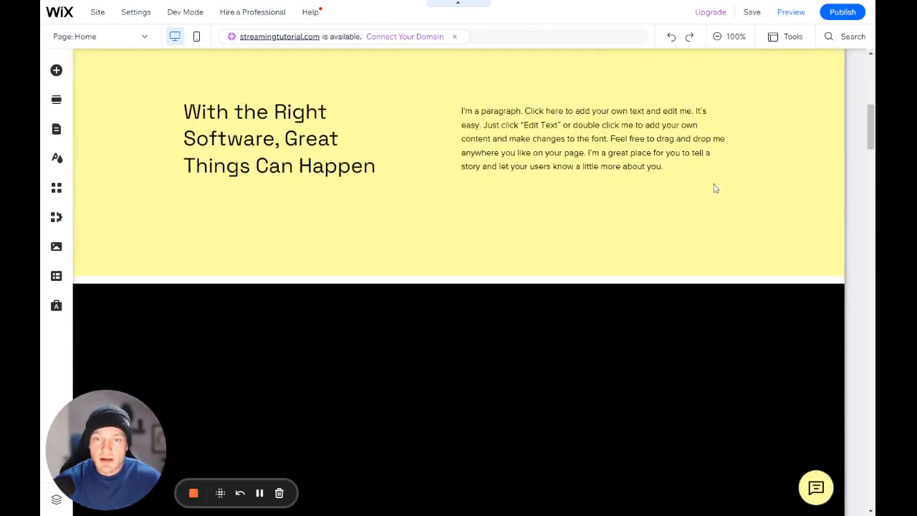
scroll(714, 184, "up", 5)
scroll(714, 191, "up", 5)
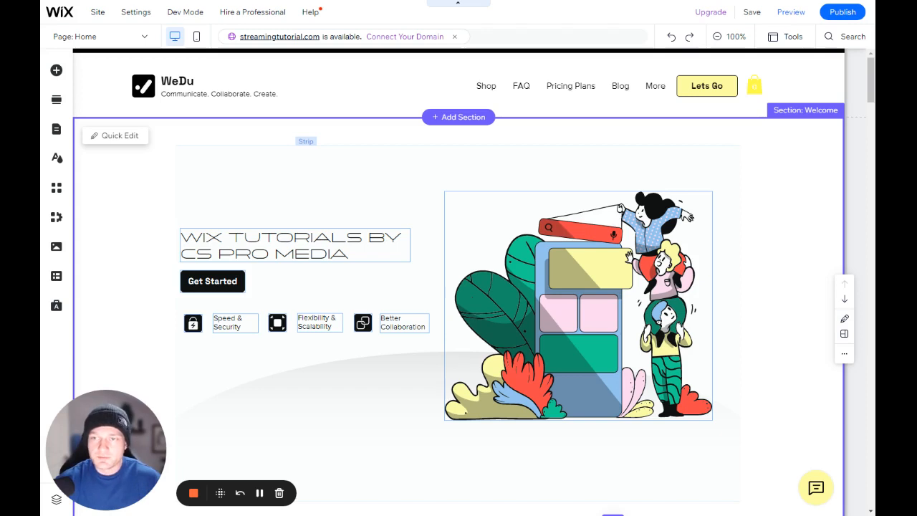
left_click(752, 173)
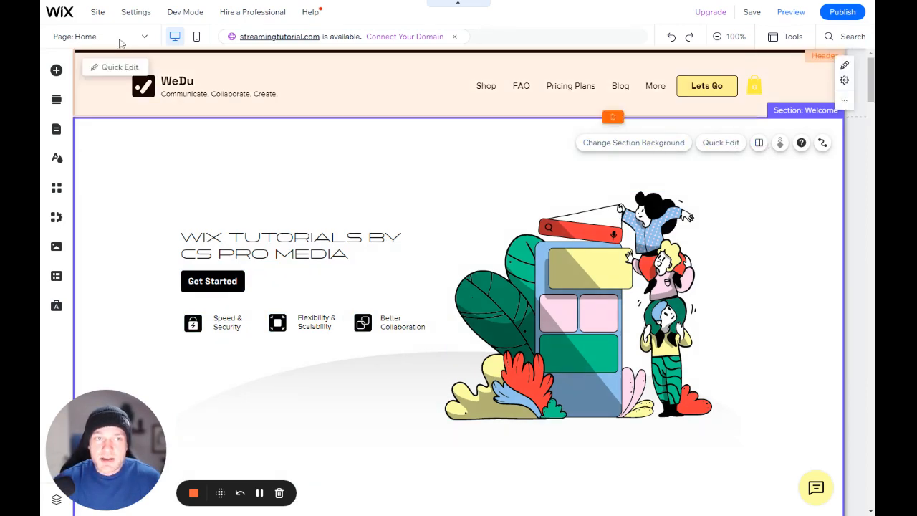
View the published site, display the QR code for viewing it on mobile, and close that dialog
mouse_move(101, 16)
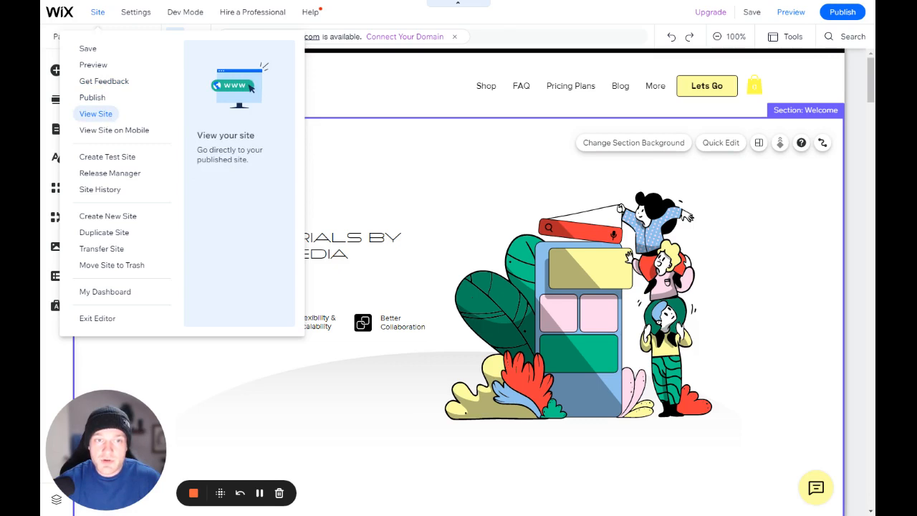
left_click(106, 116)
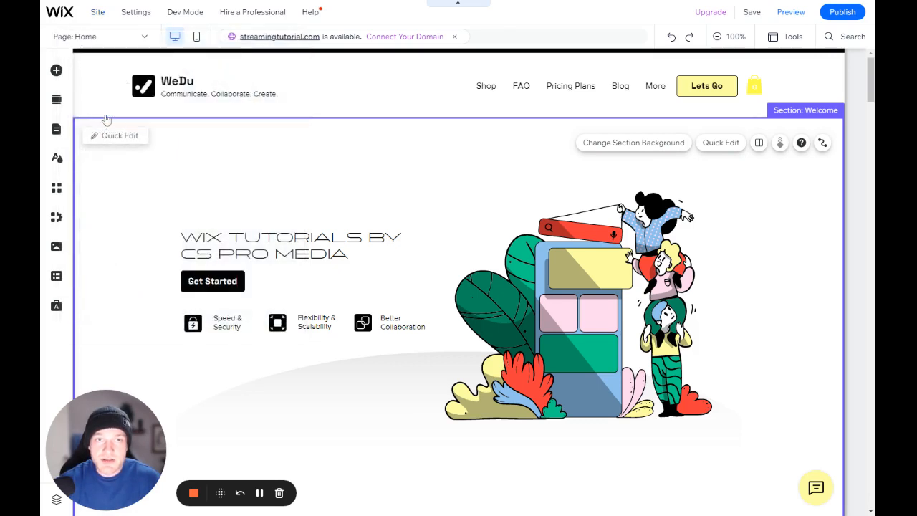
left_click(97, 12)
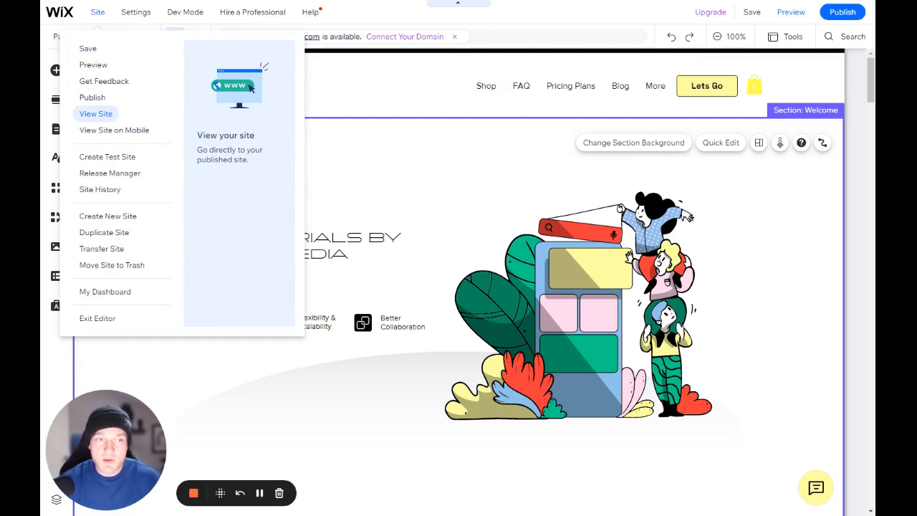
left_click(108, 131)
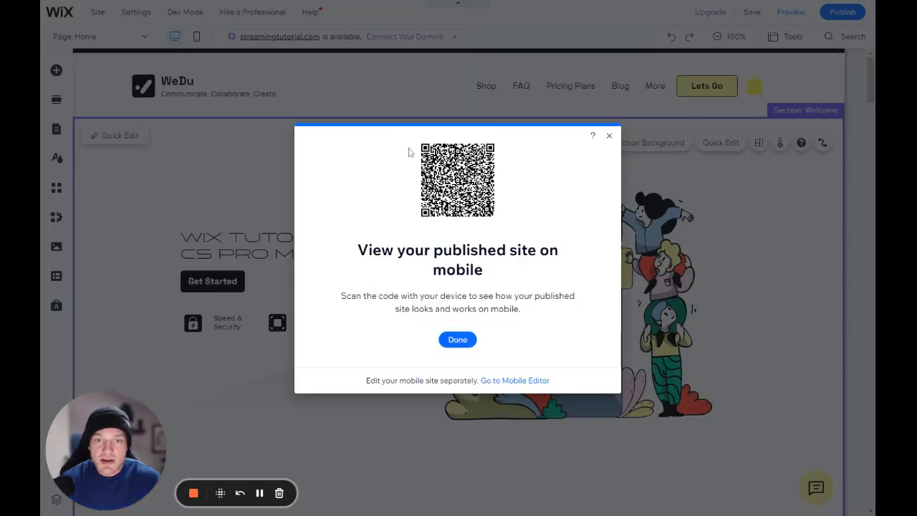
left_click(609, 136)
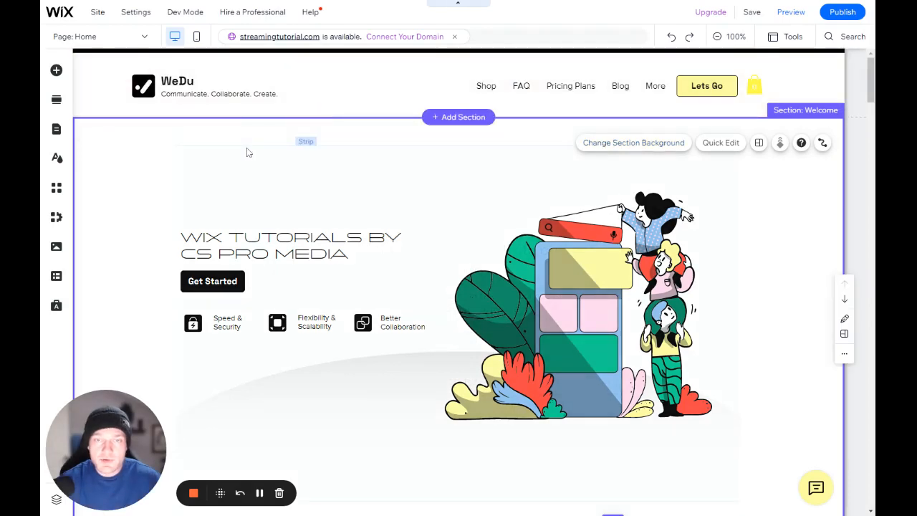
Examine the site management commands down to Exit Editor and the site settings such as Roles & Permissions
left_click(97, 12)
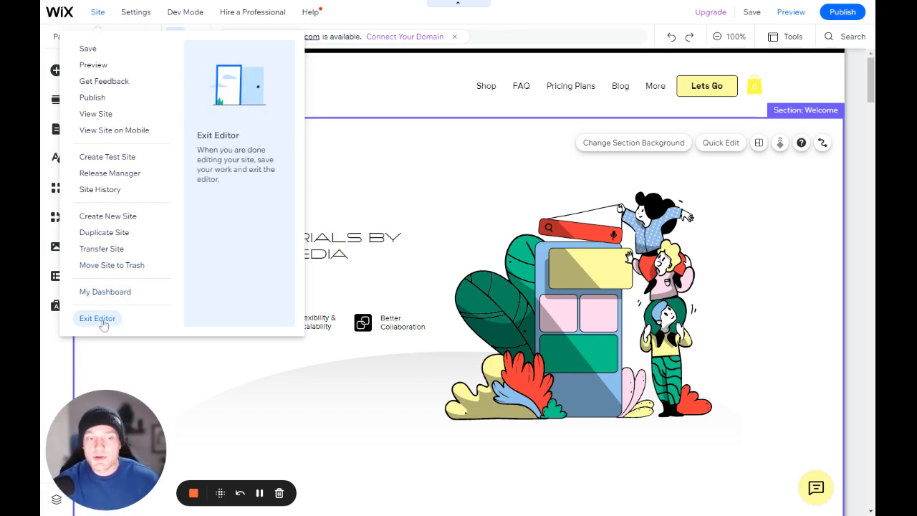
mouse_move(132, 18)
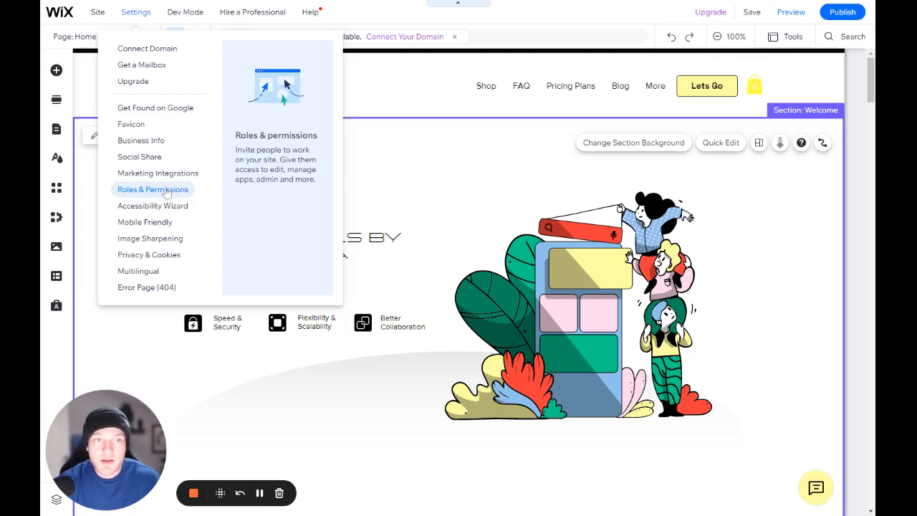
Turn on Velo Dev Mode for the site and reopen the Dev Mode options
mouse_move(184, 12)
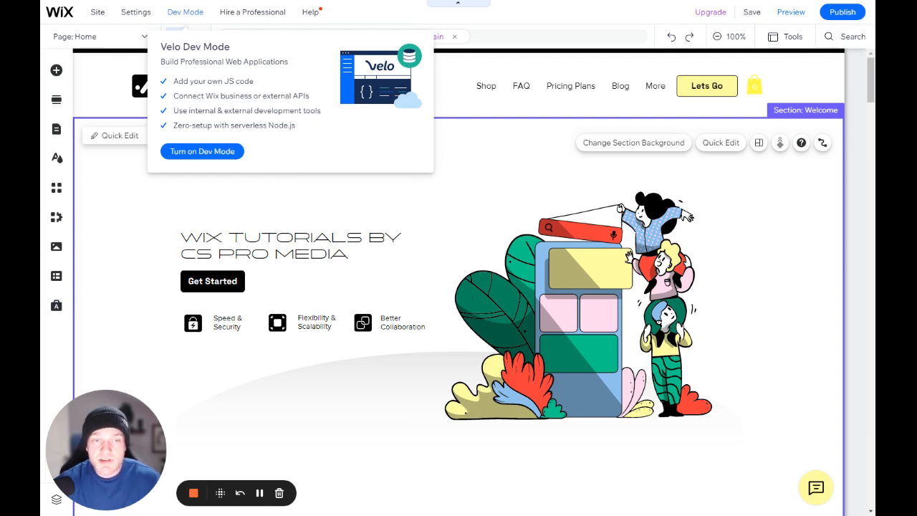
left_click(202, 153)
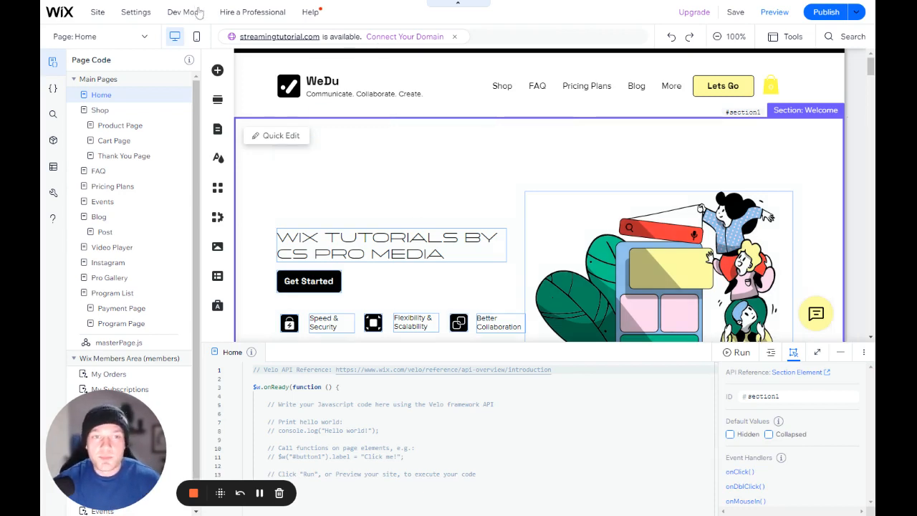
left_click(199, 12)
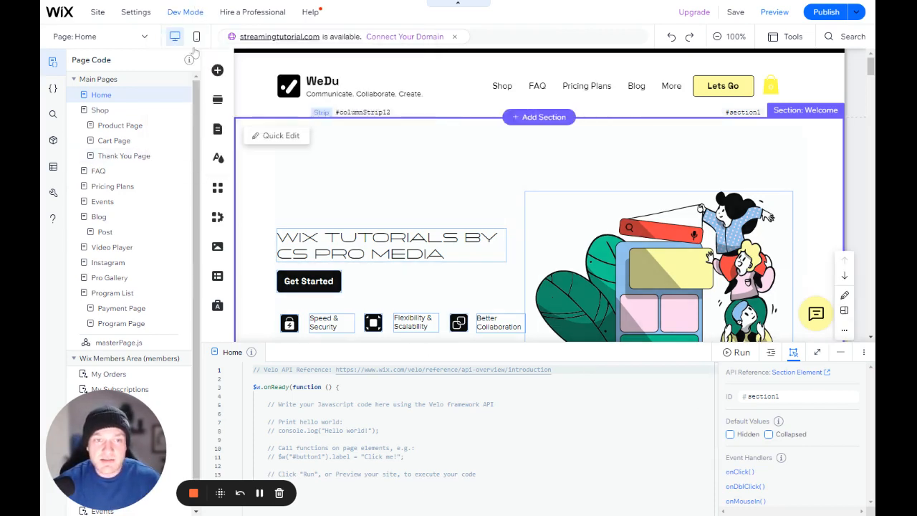
Turn off Velo Dev Mode for the site
mouse_move(197, 16)
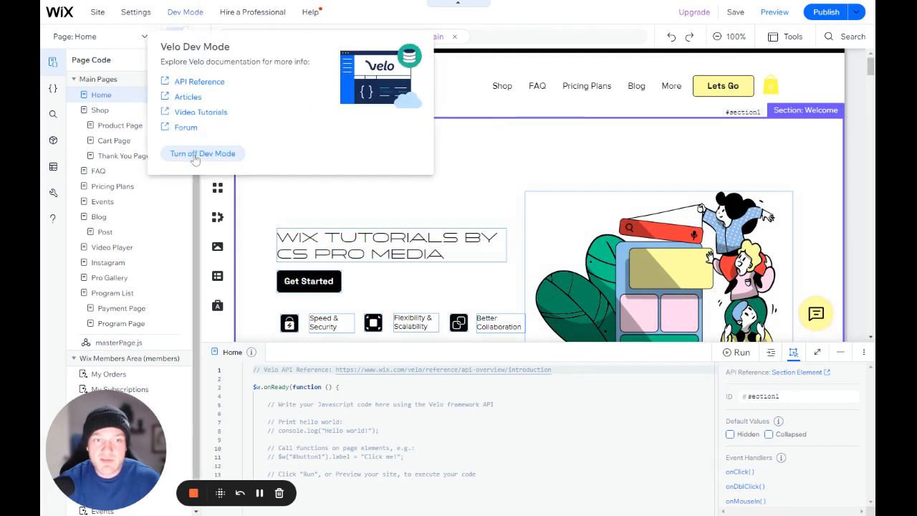
left_click(192, 153)
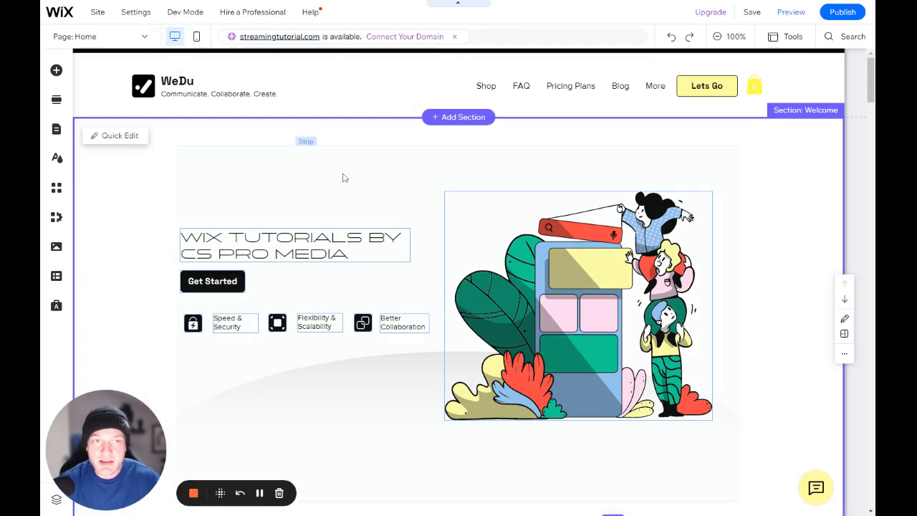
mouse_move(251, 17)
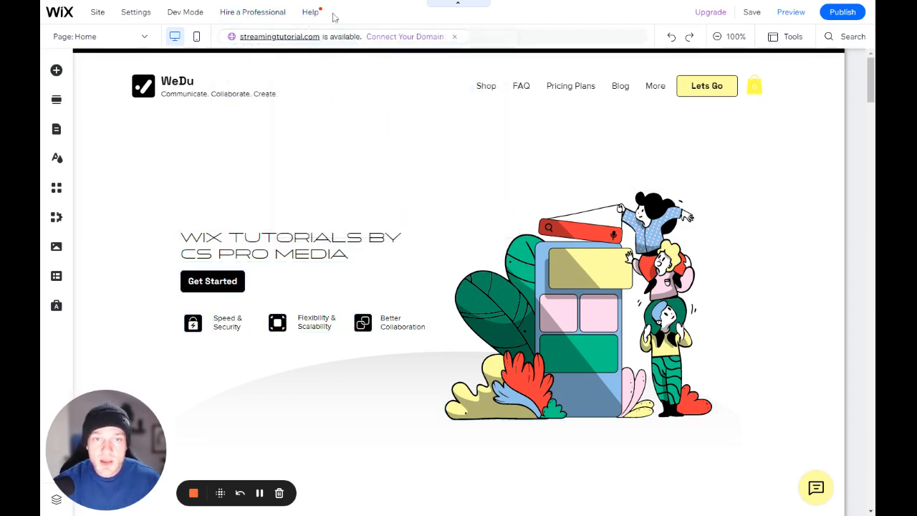
mouse_move(321, 20)
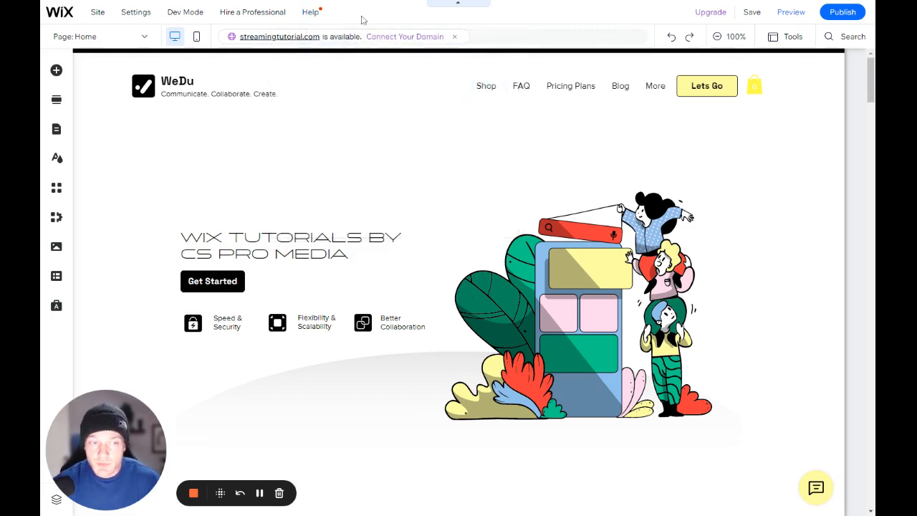
scroll(479, 300, "down", 1)
scroll(478, 300, "down", 10)
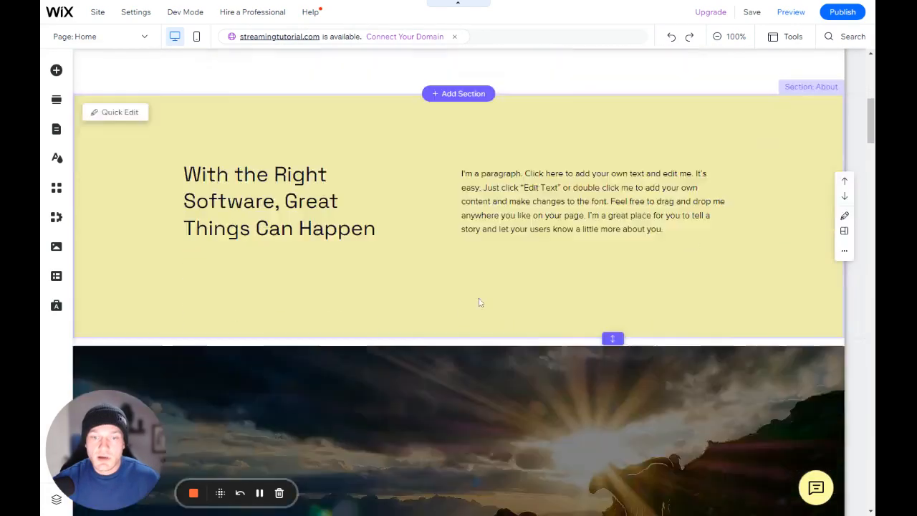
scroll(480, 299, "up", 11)
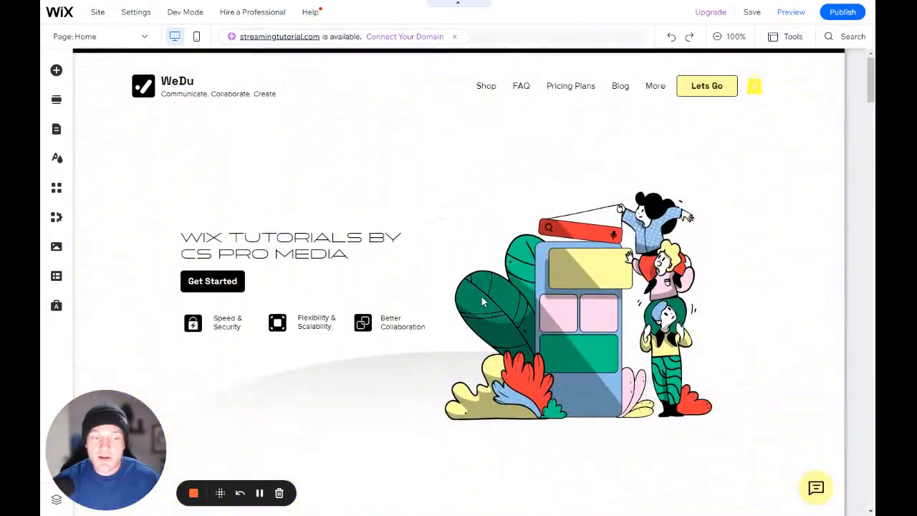